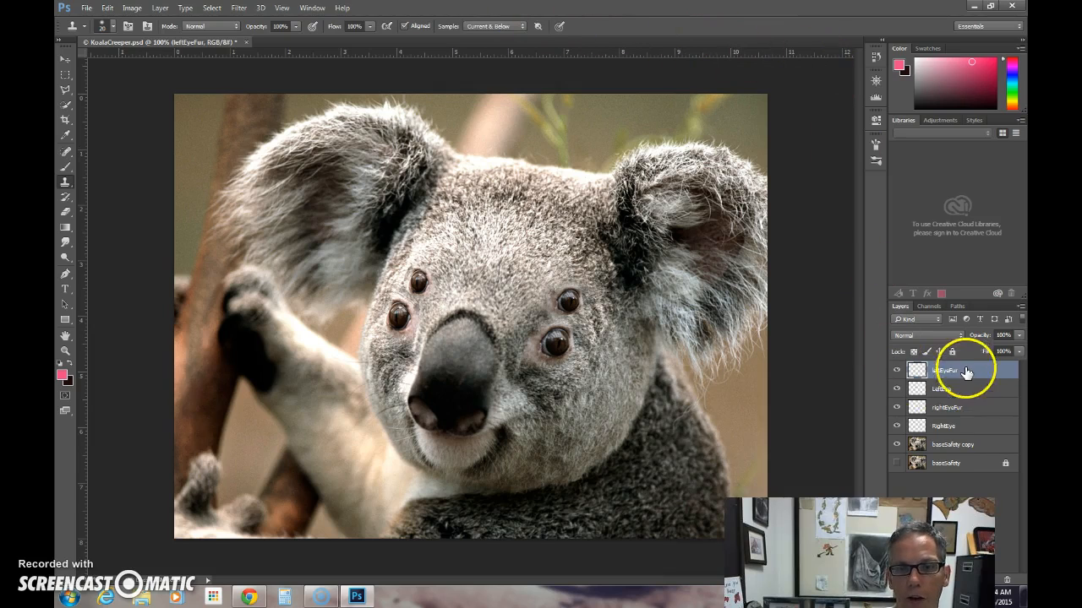
Review the brush tip settings and histogram, and inspect the koala's eyes at a closer zoom before returning to 100%
{"action": "left_click", "coordinate": [879, 161]}
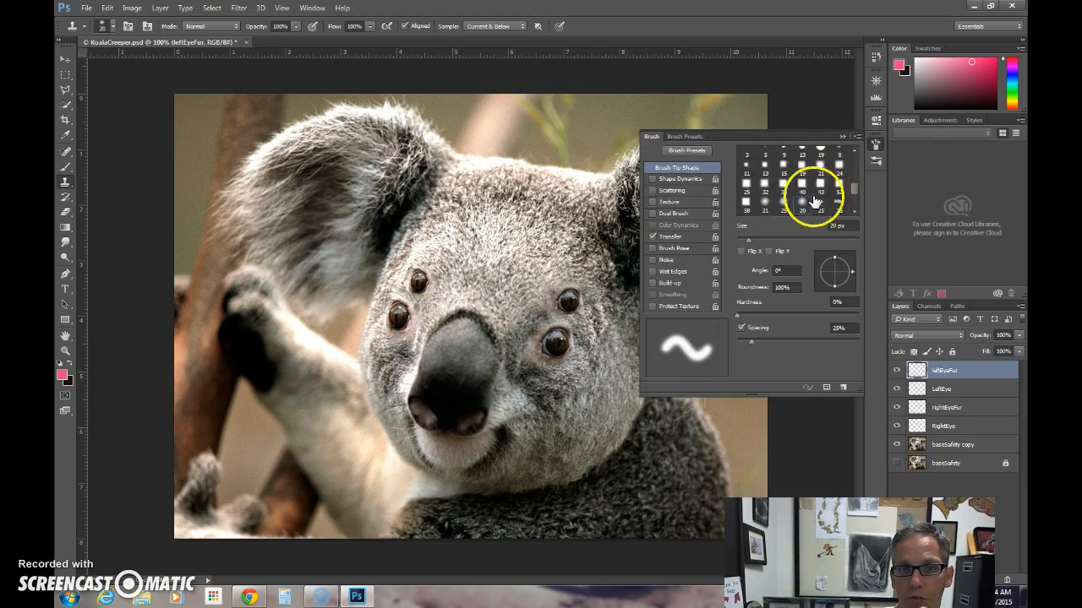
{"action": "left_click", "coordinate": [880, 143]}
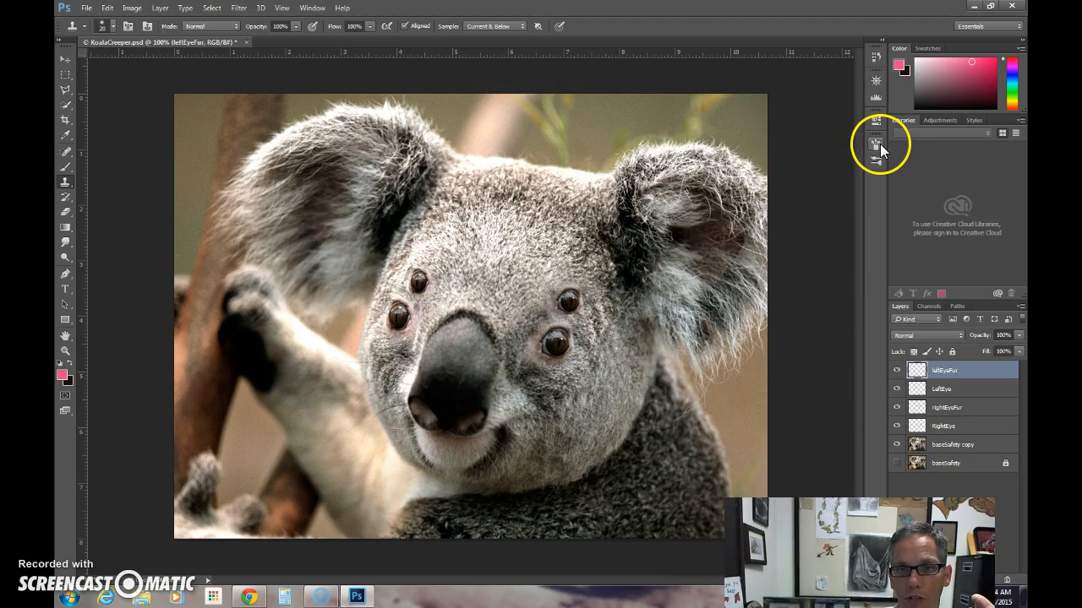
{"action": "left_click", "coordinate": [877, 100]}
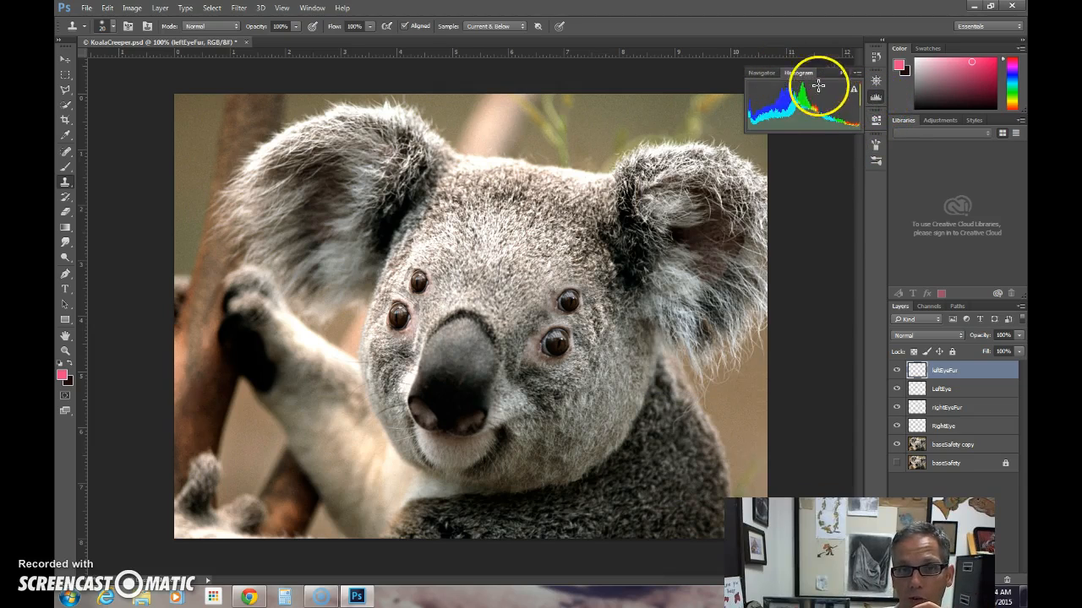
{"action": "left_click", "coordinate": [768, 74]}
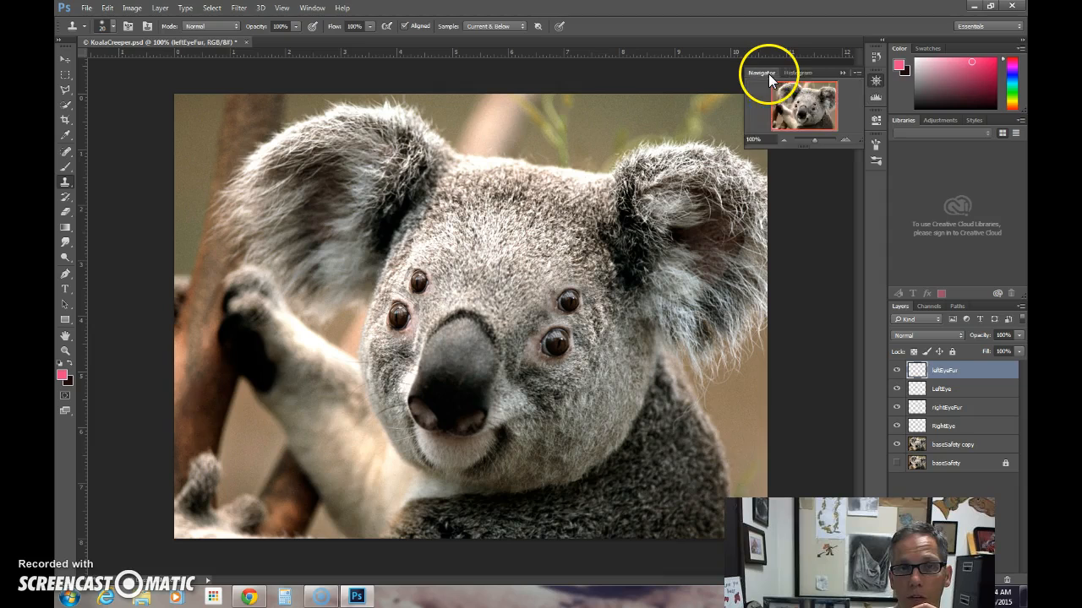
{"action": "mouse_move", "coordinate": [812, 140]}
{"action": "left_mouse_down"}
{"action": "mouse_move", "coordinate": [804, 137]}
{"action": "mouse_move", "coordinate": [819, 138]}
{"action": "left_mouse_up"}
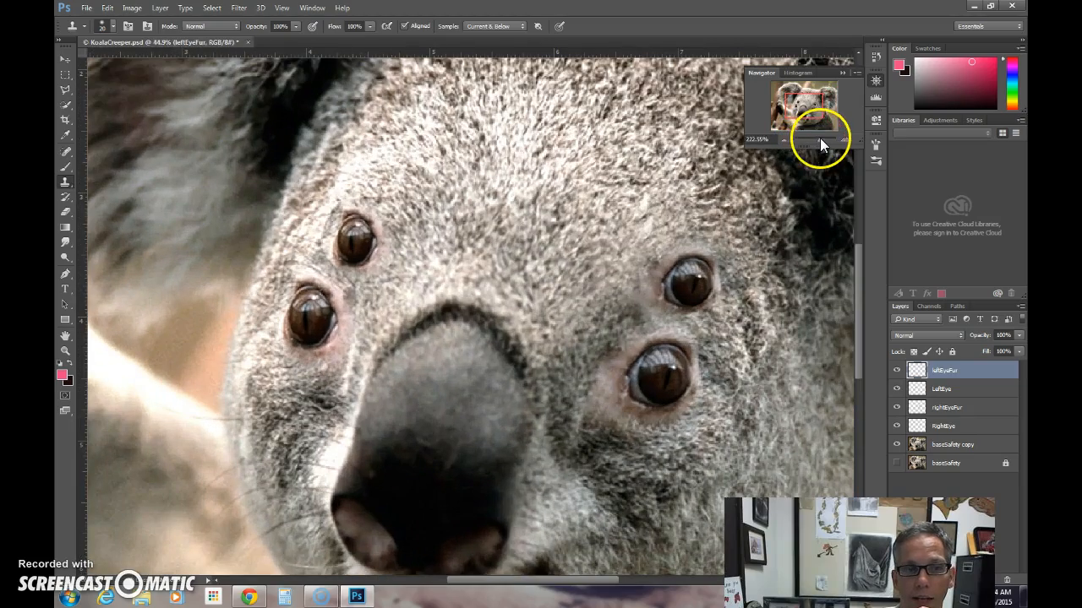
{"action": "mouse_move", "coordinate": [797, 103]}
{"action": "left_mouse_down"}
{"action": "mouse_move", "coordinate": [807, 120]}
{"action": "mouse_move", "coordinate": [819, 107]}
{"action": "mouse_move", "coordinate": [802, 102]}
{"action": "mouse_move", "coordinate": [807, 111]}
{"action": "left_mouse_up"}
{"action": "left_click", "coordinate": [785, 141]}
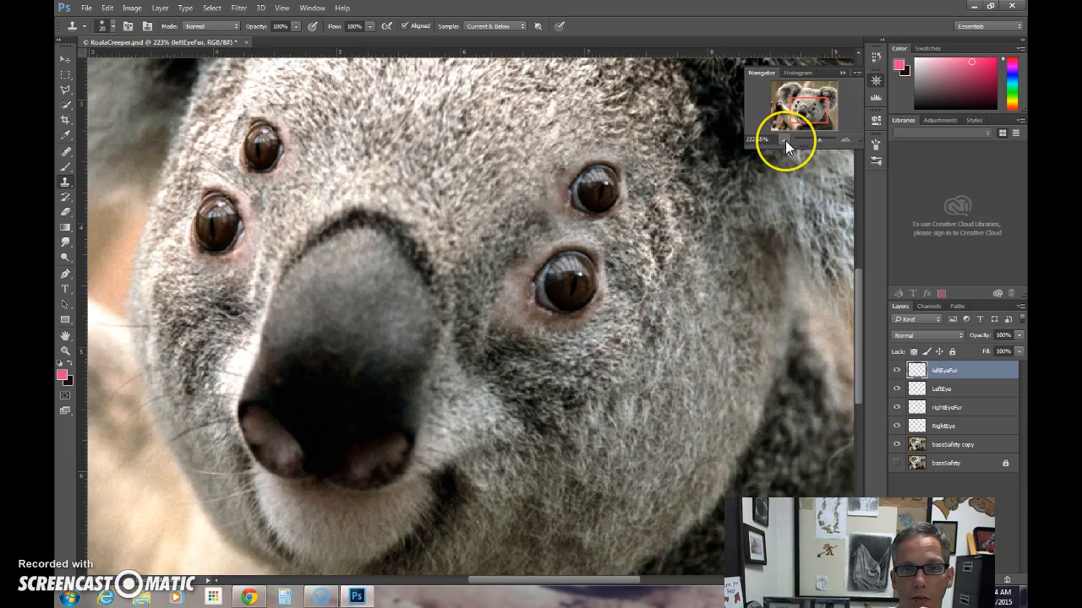
{"action": "left_click", "coordinate": [785, 140]}
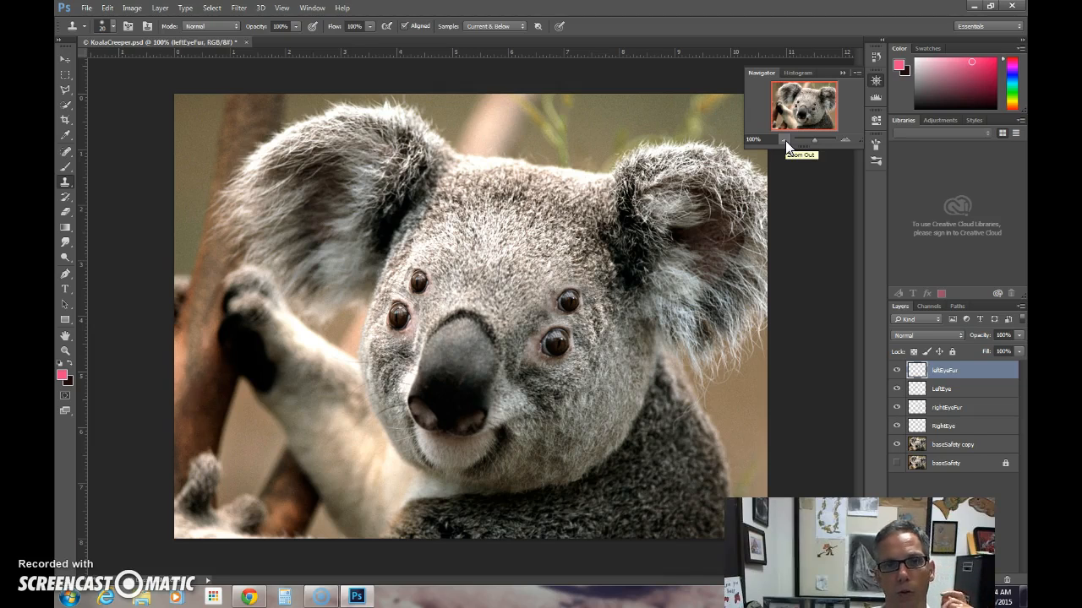
Choose the 45 px textured brush tip for the Clone Stamp tool and view the available brush sets
{"action": "left_click", "coordinate": [114, 26]}
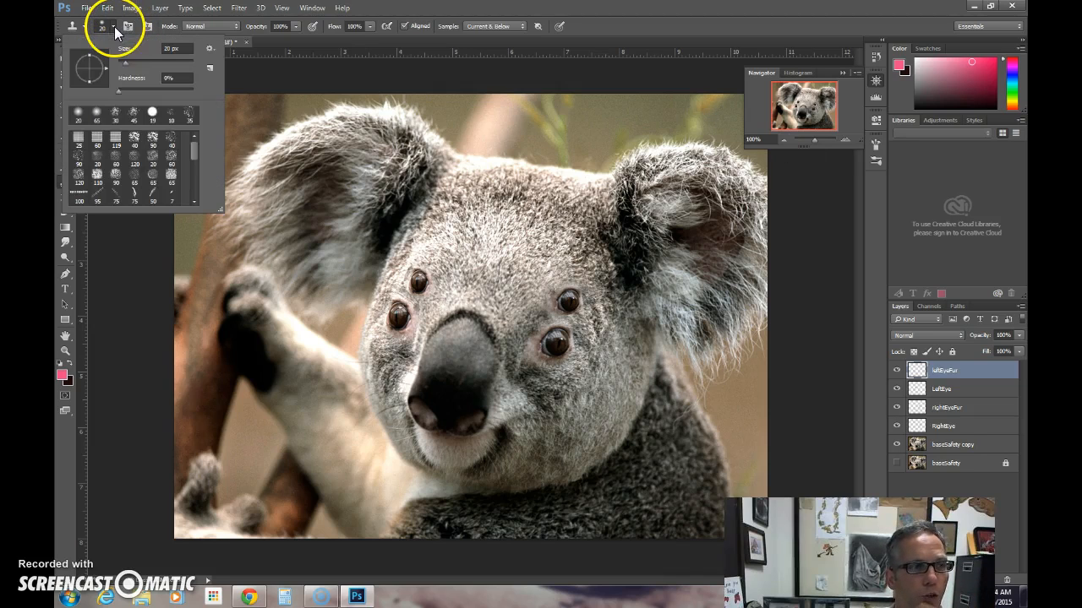
{"action": "left_click", "coordinate": [134, 113]}
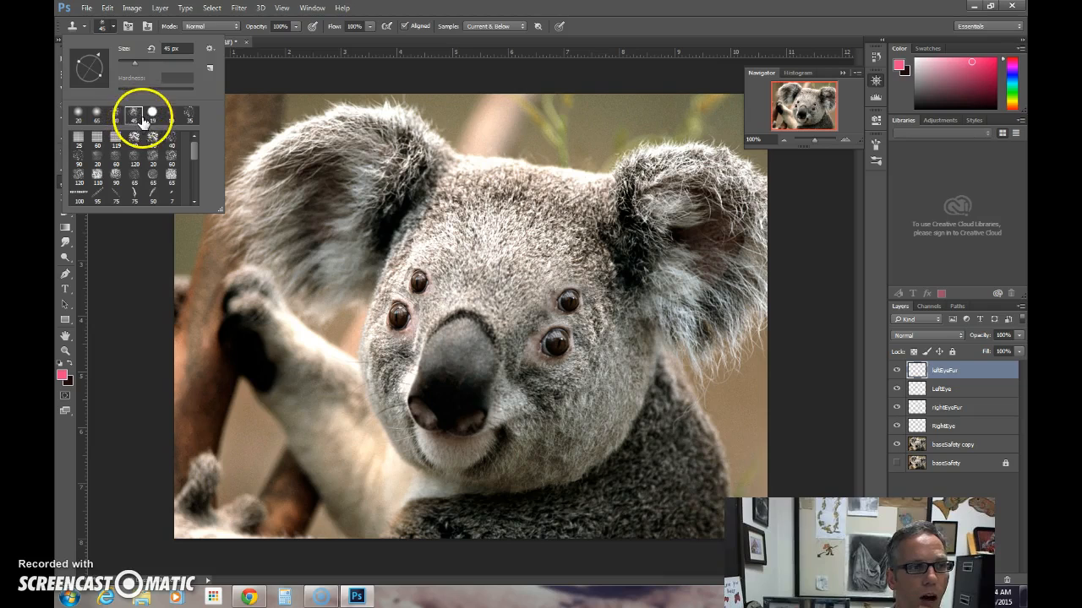
{"action": "left_click", "coordinate": [210, 48]}
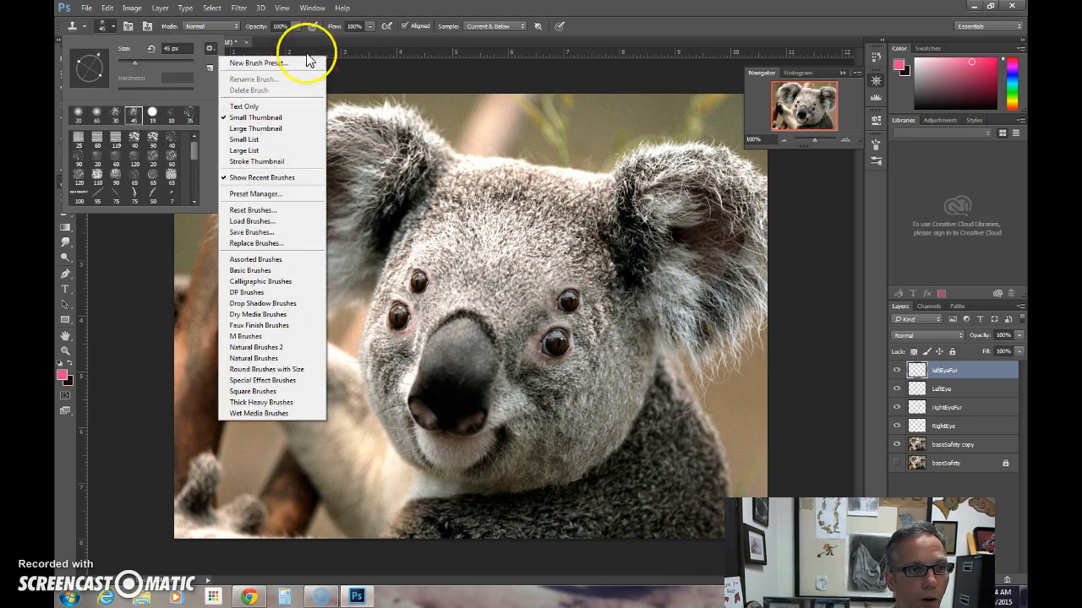
{"action": "left_click", "coordinate": [387, 7]}
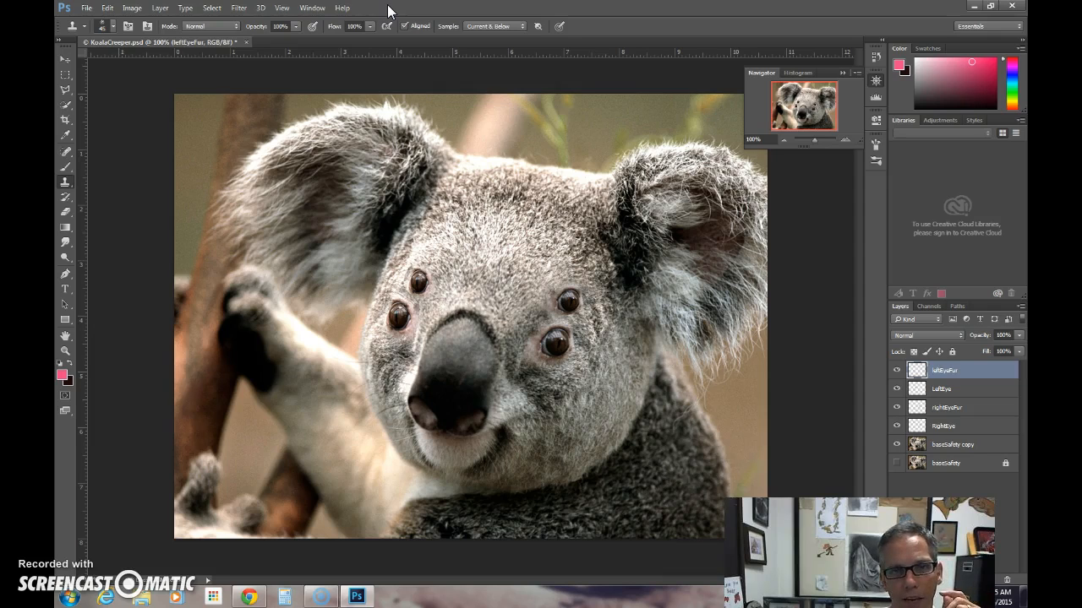
{"action": "left_click", "coordinate": [936, 319]}
{"action": "left_click", "coordinate": [936, 318]}
{"action": "left_click", "coordinate": [940, 336]}
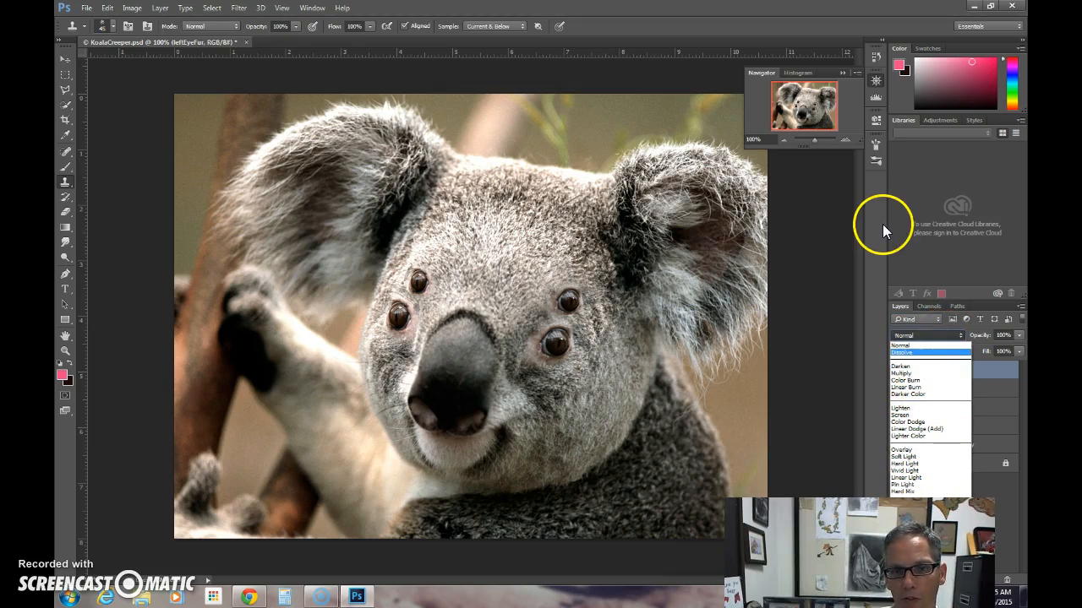
{"action": "left_click", "coordinate": [878, 225]}
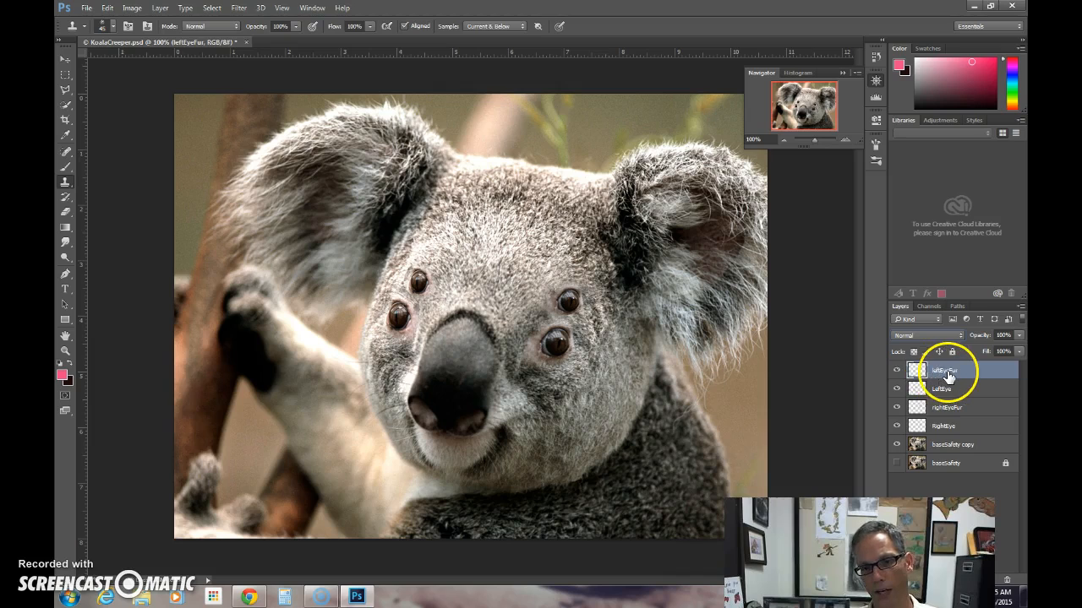
Add a new layer above leftEyeFur and name it gradient
{"action": "left_click", "coordinate": [995, 581]}
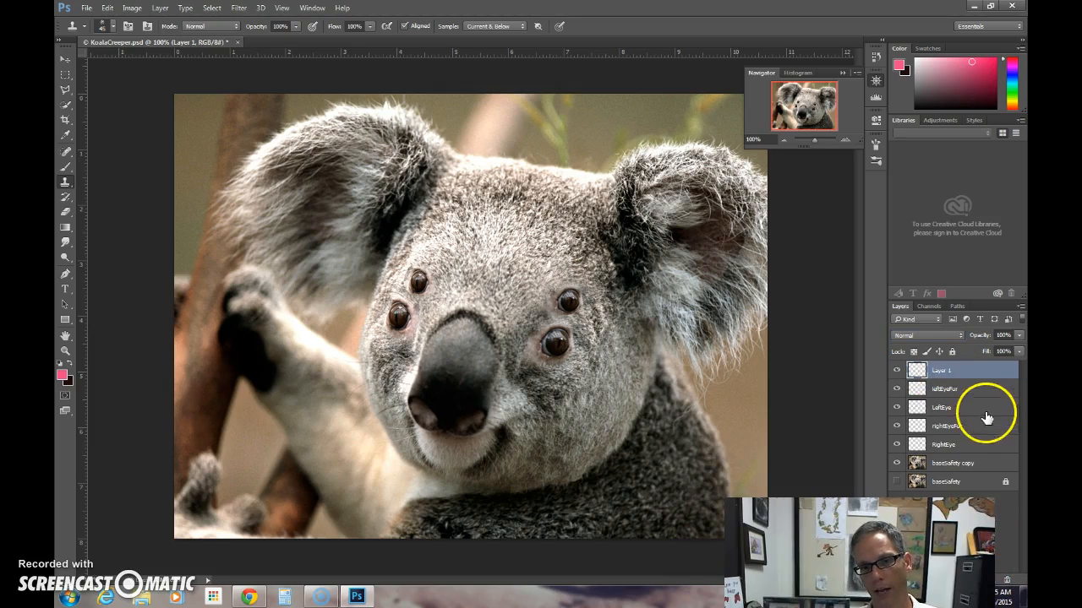
{"action": "double_click", "coordinate": [947, 370]}
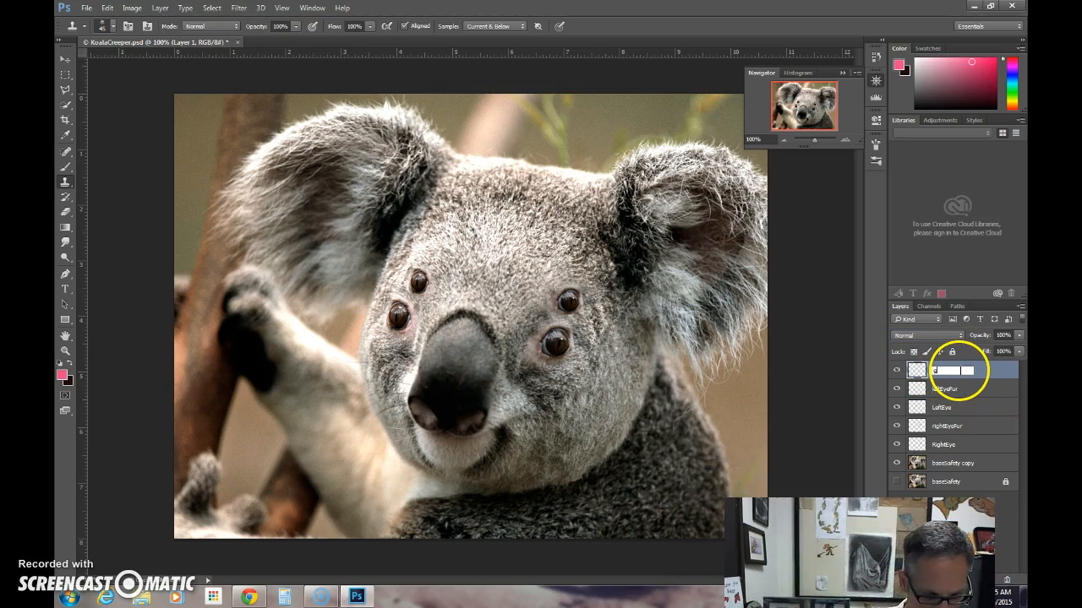
{"action": "type", "text": "gradient"}
{"action": "key", "text": "Return"}
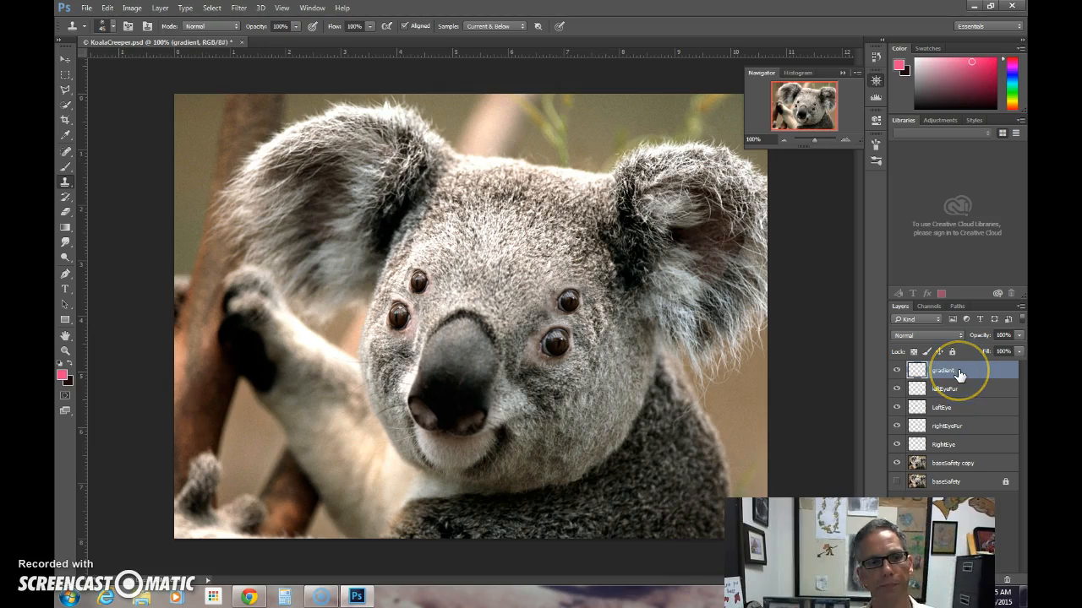
Set the foreground color to light blue, #71a9ee
{"action": "left_click", "coordinate": [63, 377]}
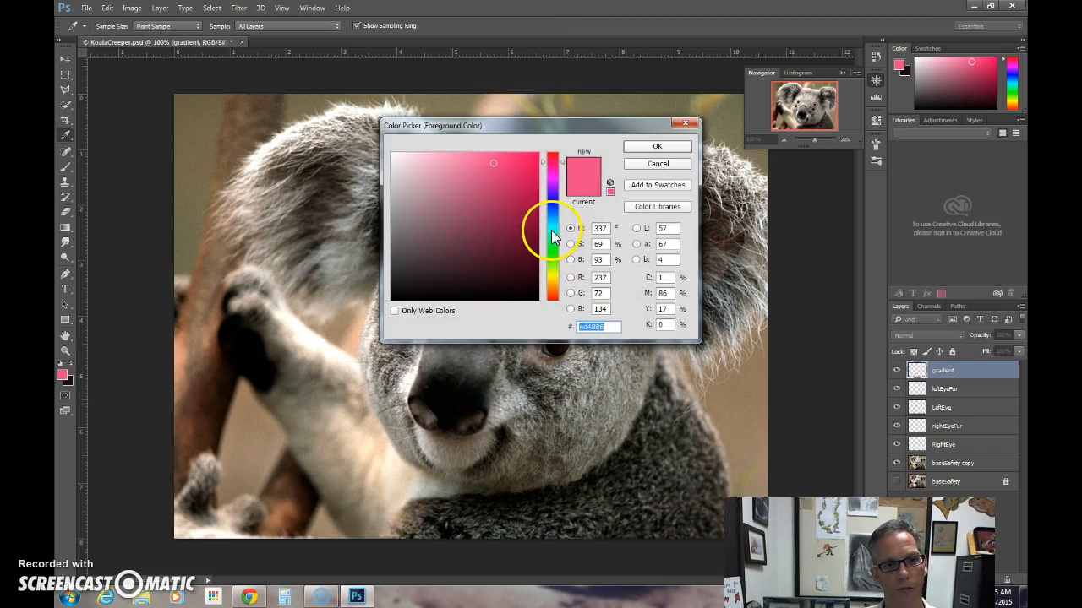
{"action": "left_click", "coordinate": [553, 224]}
{"action": "left_click_drag", "start_coordinate": [553, 224], "coordinate": [550, 213]}
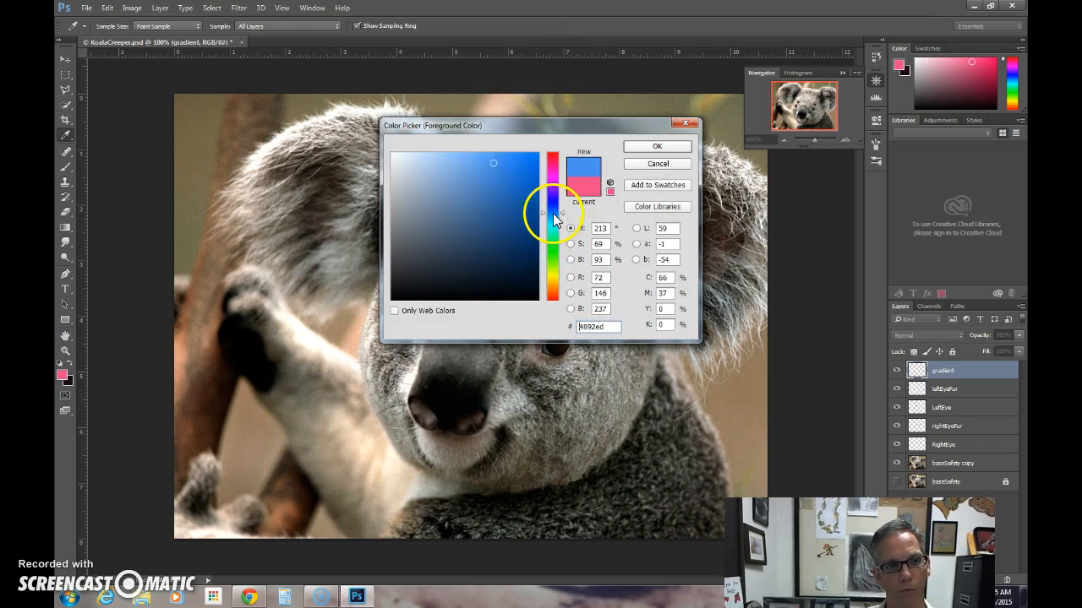
{"action": "left_click", "coordinate": [469, 162]}
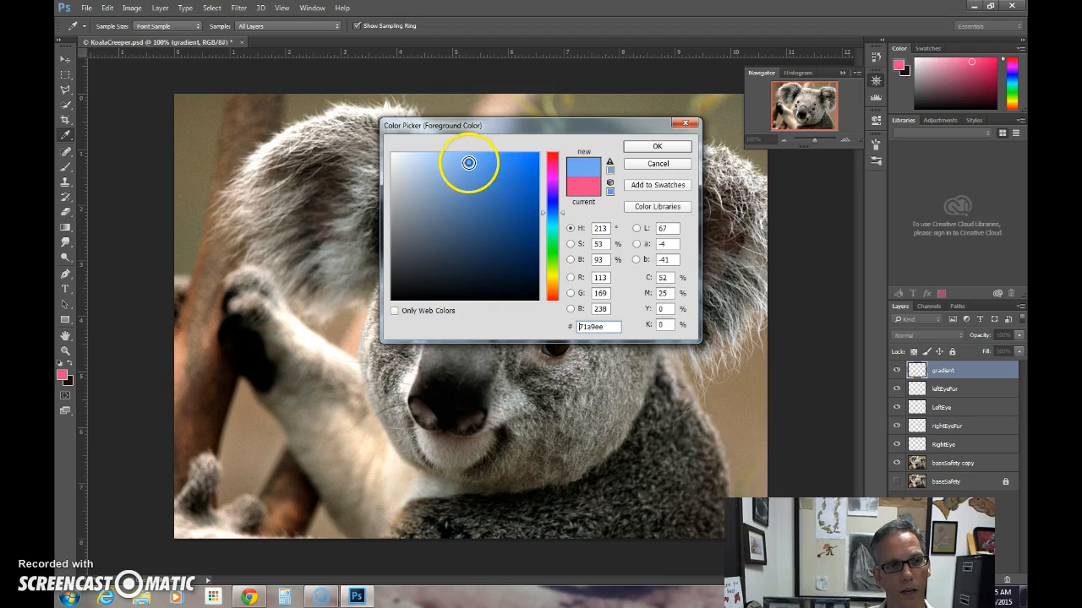
{"action": "left_click", "coordinate": [651, 146]}
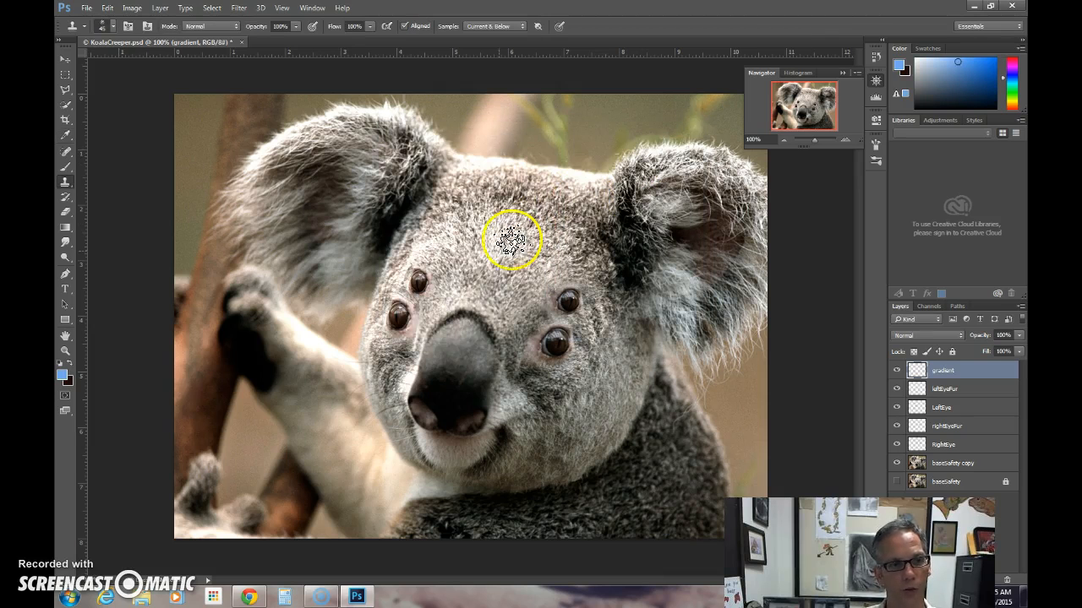
Set the background color to golden yellow, #e3b340
{"action": "left_click", "coordinate": [68, 381]}
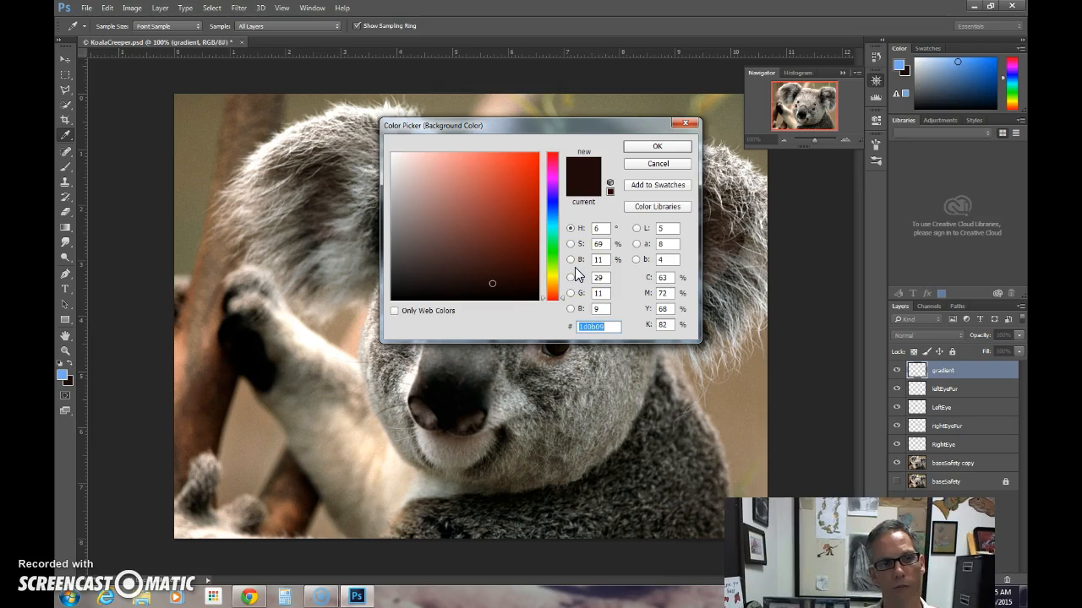
{"action": "left_click", "coordinate": [551, 276]}
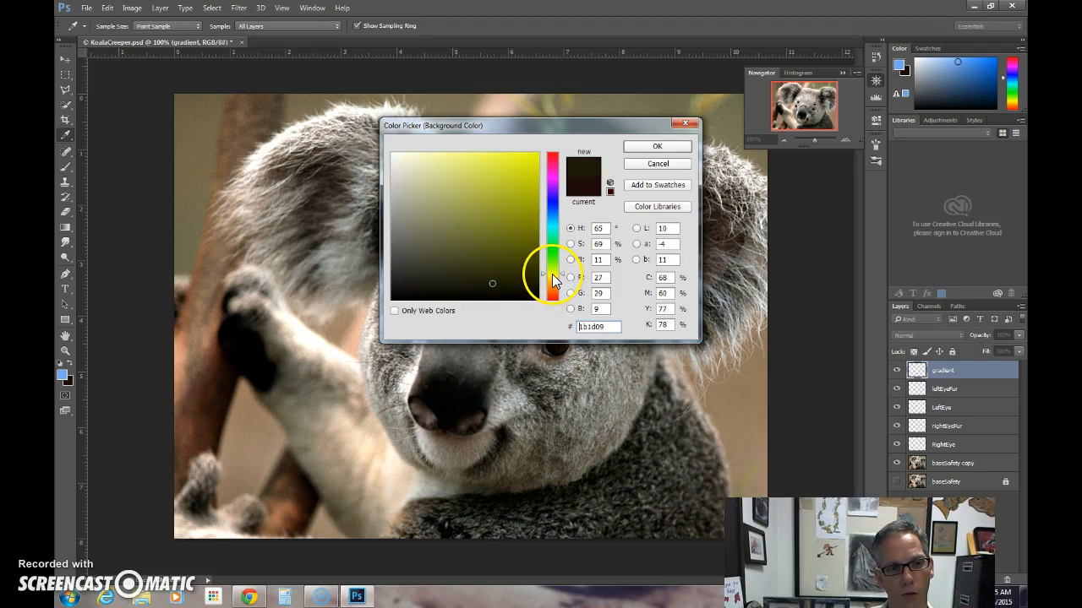
{"action": "left_click_drag", "start_coordinate": [553, 275], "coordinate": [552, 283]}
{"action": "left_click", "coordinate": [503, 162]}
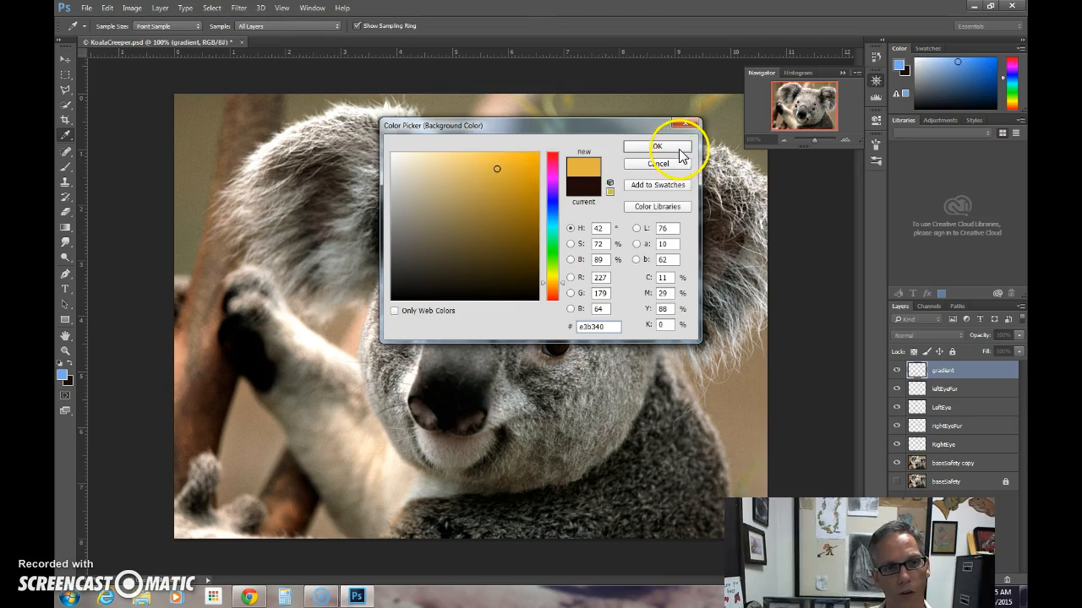
{"action": "left_click", "coordinate": [676, 148]}
{"action": "key", "text": "s"}
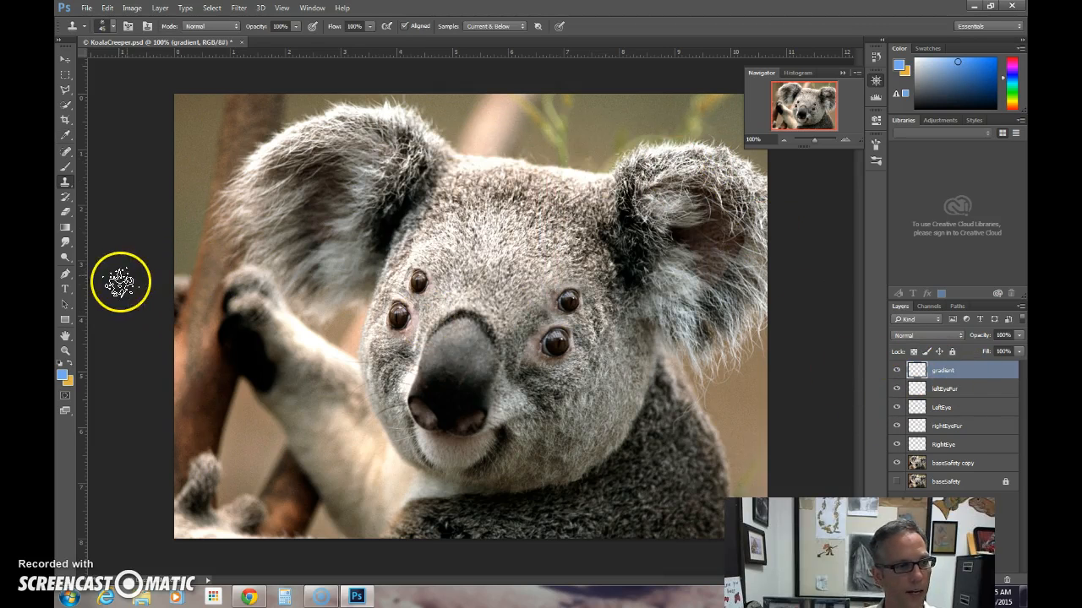
Try a radial gradient, undo it, and fill the gradient layer with a linear gradient running from blue above to golden yellow below
{"action": "left_click", "coordinate": [66, 227]}
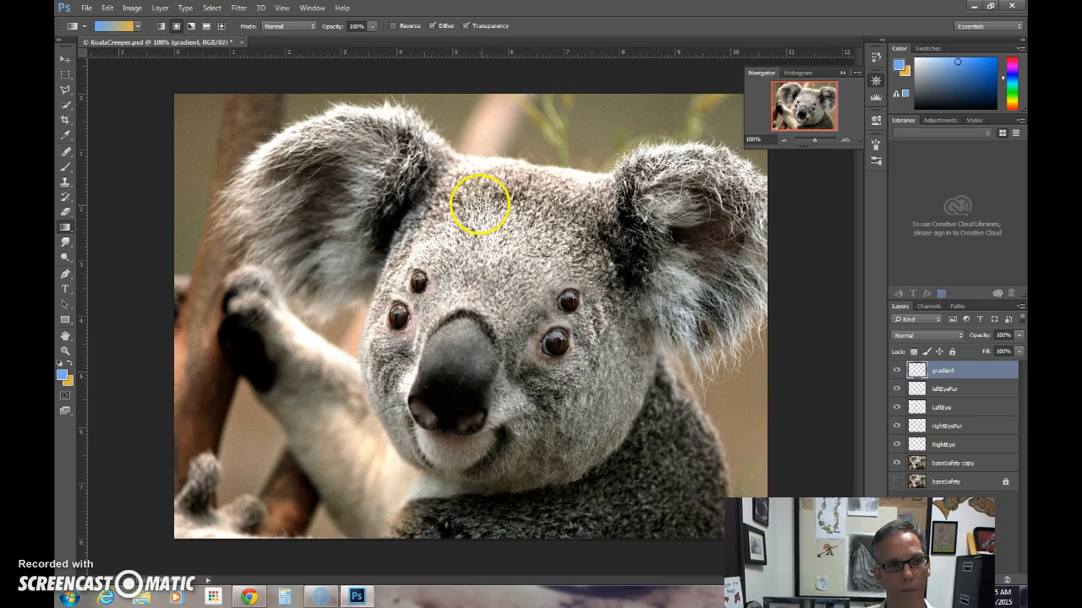
{"action": "left_click_drag", "start_coordinate": [473, 141], "coordinate": [471, 531]}
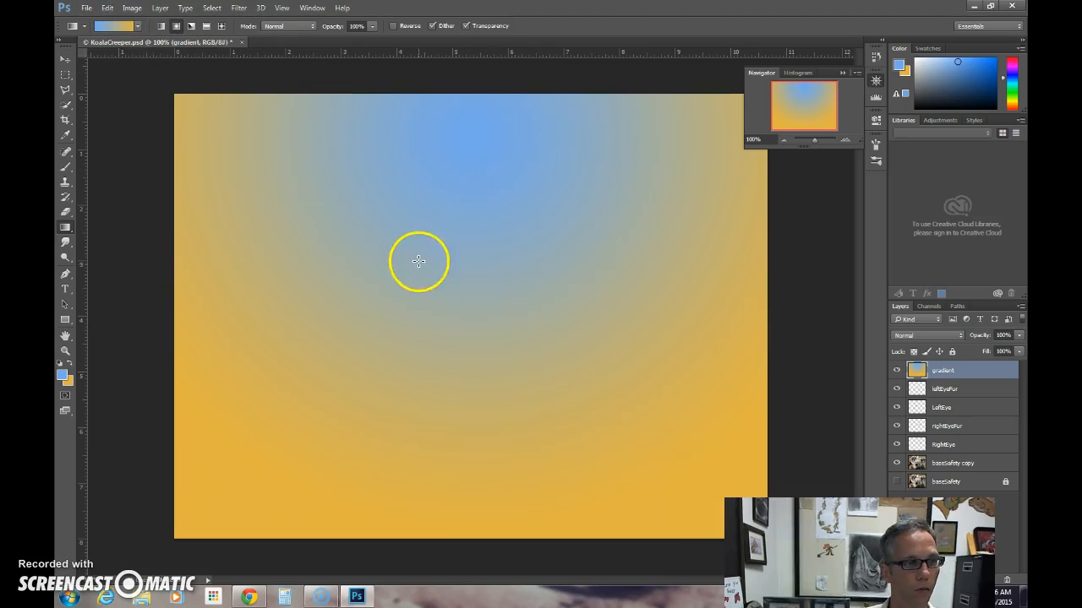
{"action": "key", "text": "ctrl+z"}
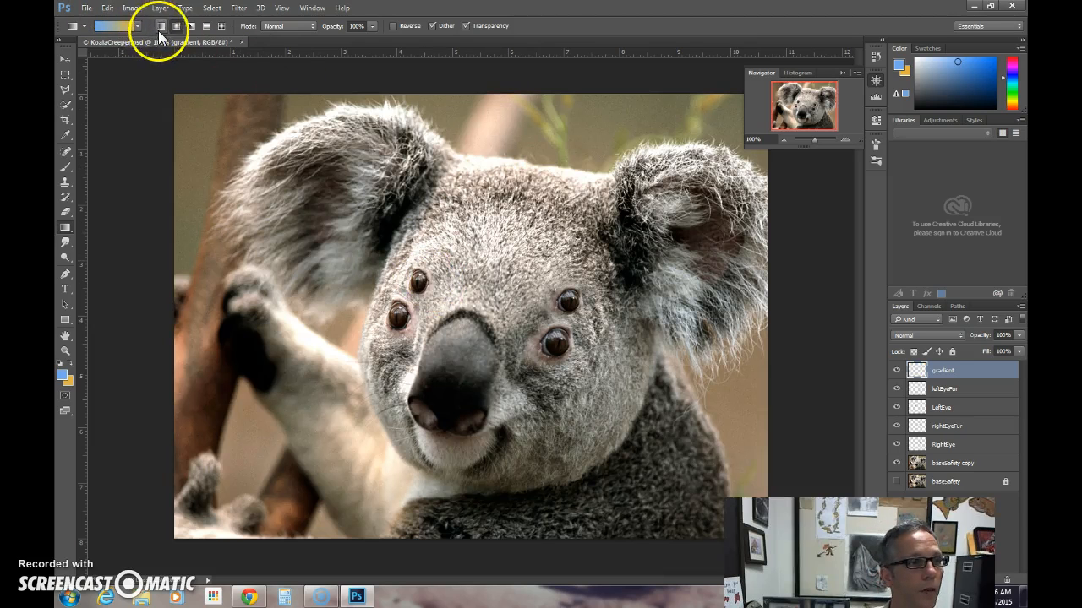
{"action": "left_click_drag", "start_coordinate": [483, 187], "coordinate": [522, 498]}
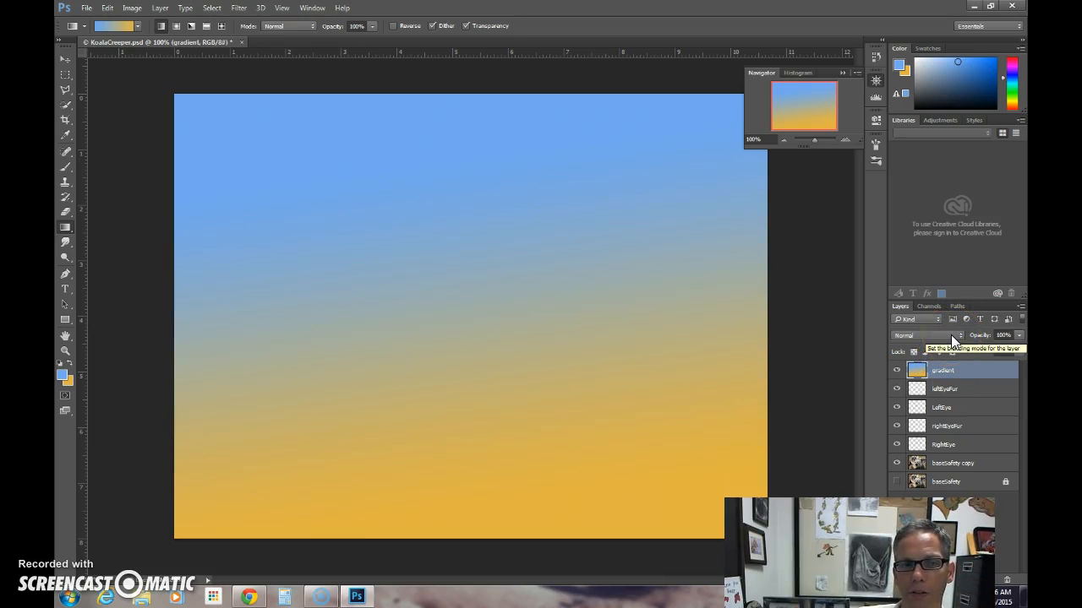
Try the Darken blend mode on the gradient layer and compare the image with that layer hidden and shown
{"action": "left_click", "coordinate": [950, 335]}
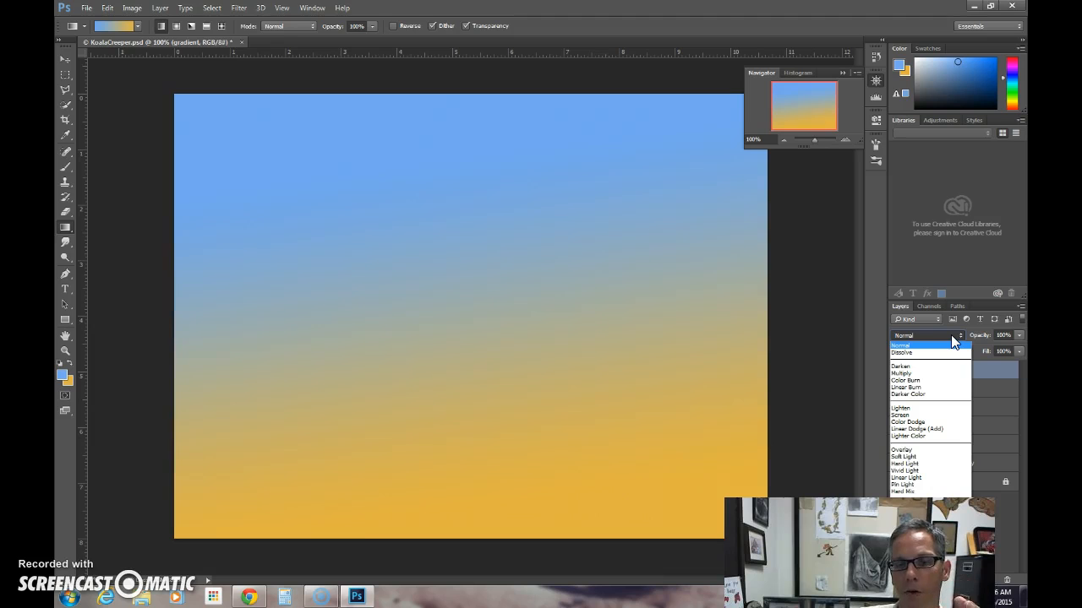
{"action": "left_click", "coordinate": [927, 366]}
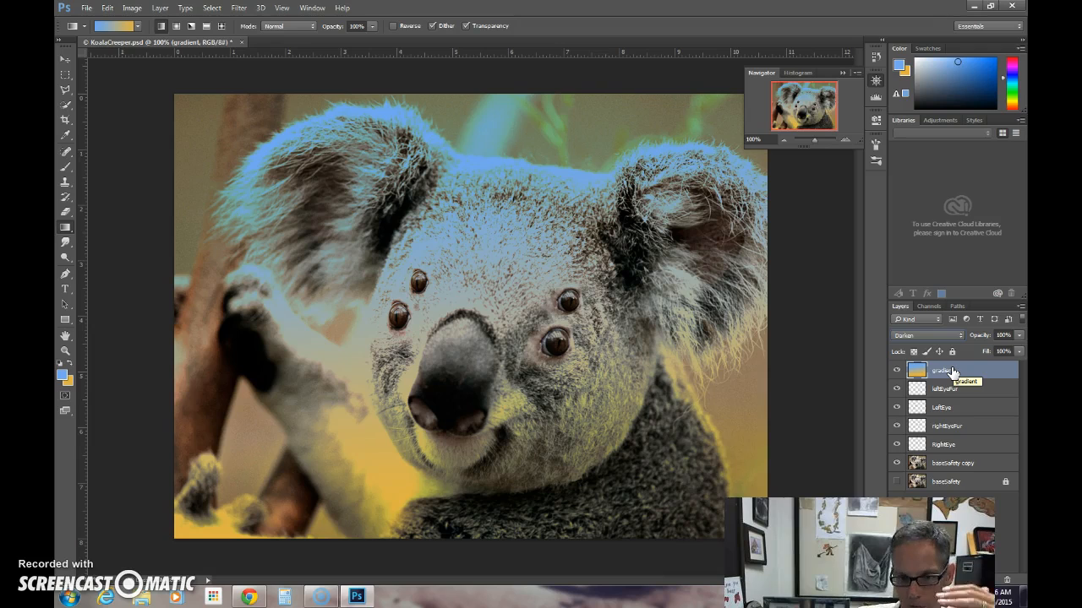
{"action": "left_click", "coordinate": [940, 336]}
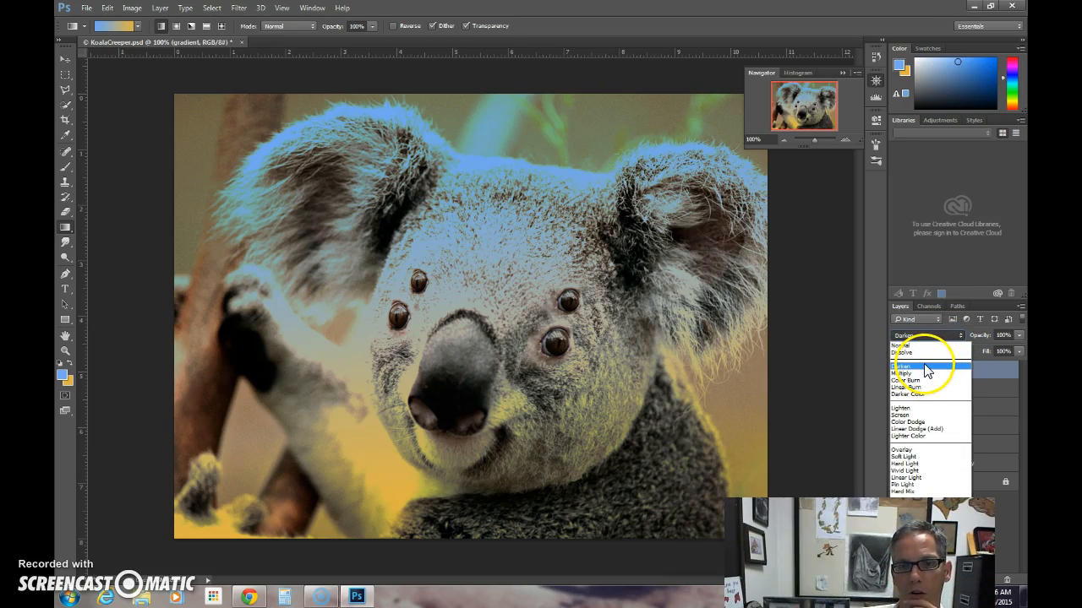
{"action": "left_click", "coordinate": [927, 371]}
{"action": "left_click", "coordinate": [897, 371]}
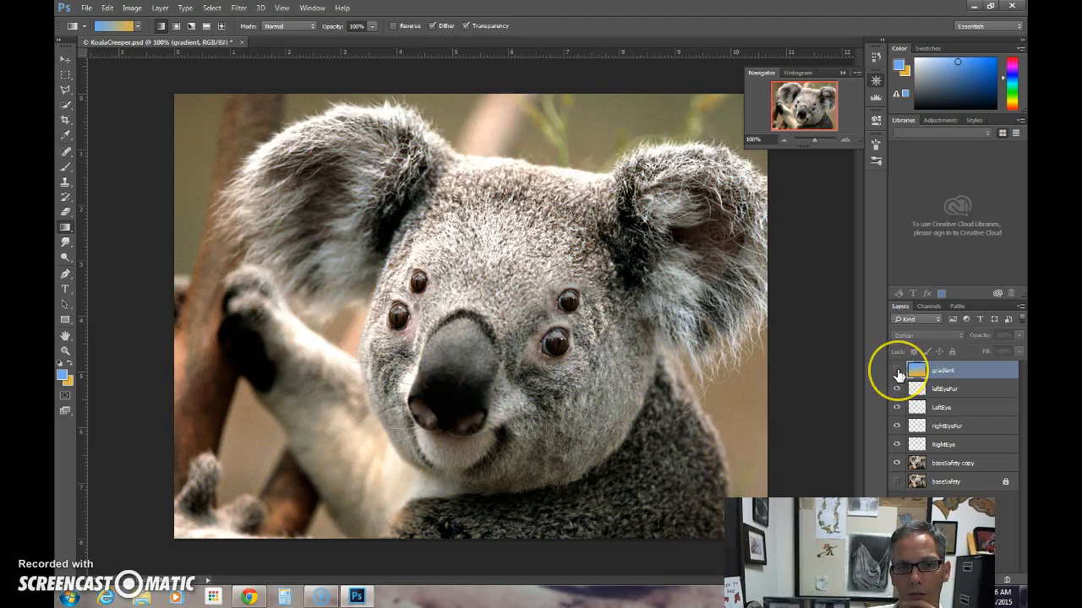
{"action": "left_click", "coordinate": [897, 372]}
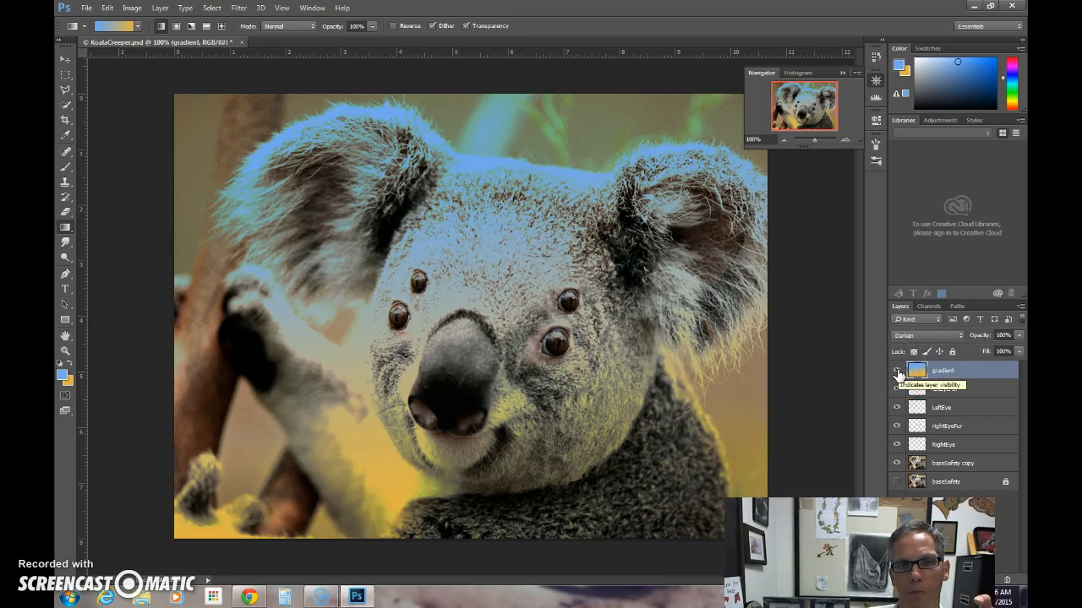
Set the gradient layer's blend mode to Multiply
{"action": "left_click", "coordinate": [926, 336]}
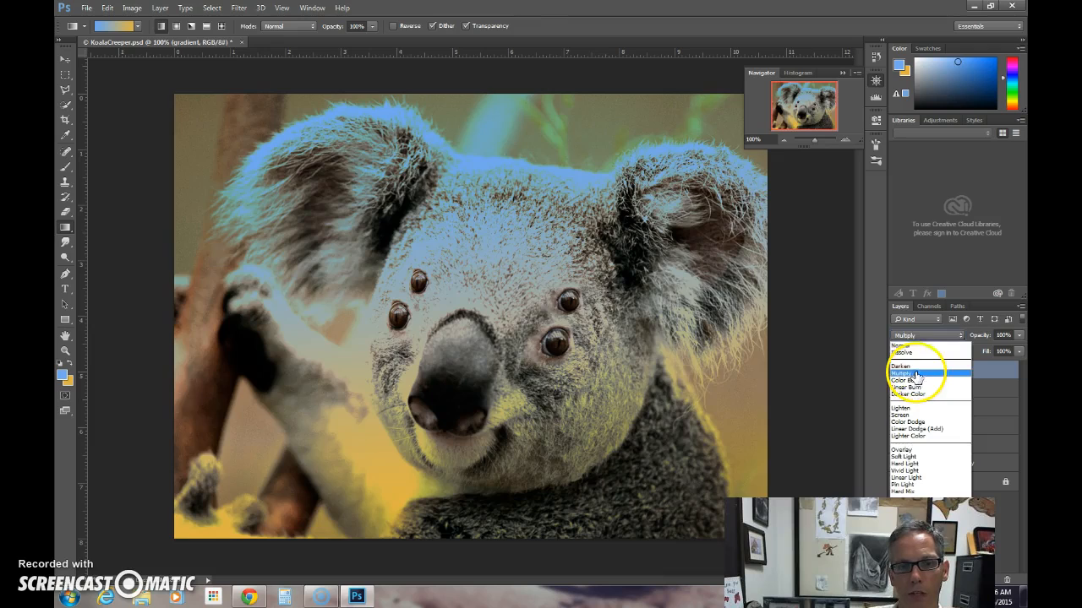
{"action": "left_click", "coordinate": [916, 374]}
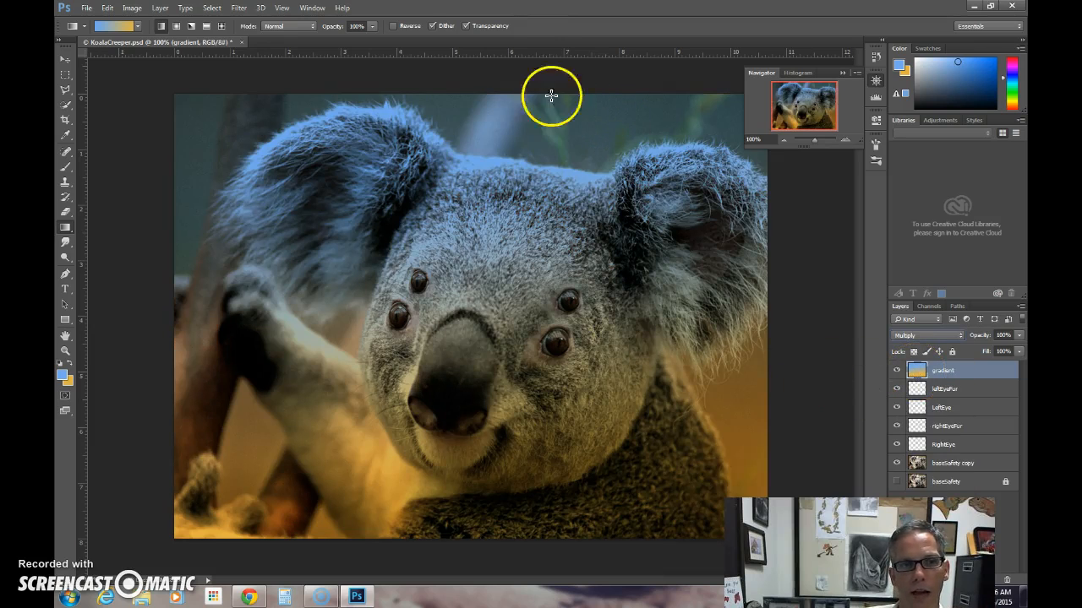
Try the Color Burn, Linear Burn and Darker Color blend modes on the gradient layer
{"action": "left_click", "coordinate": [632, 215]}
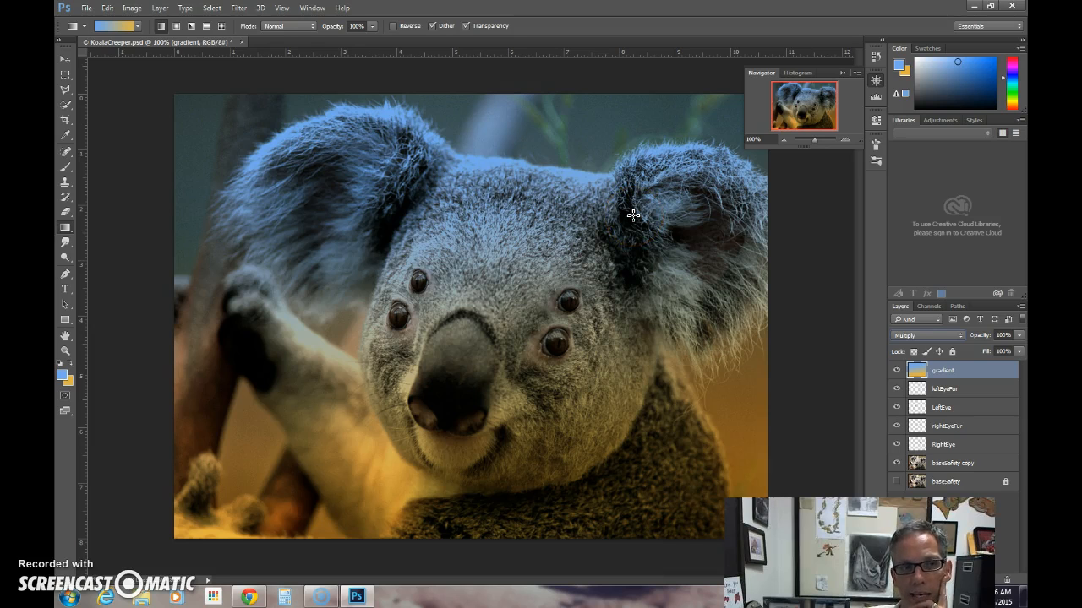
{"action": "left_click", "coordinate": [960, 337]}
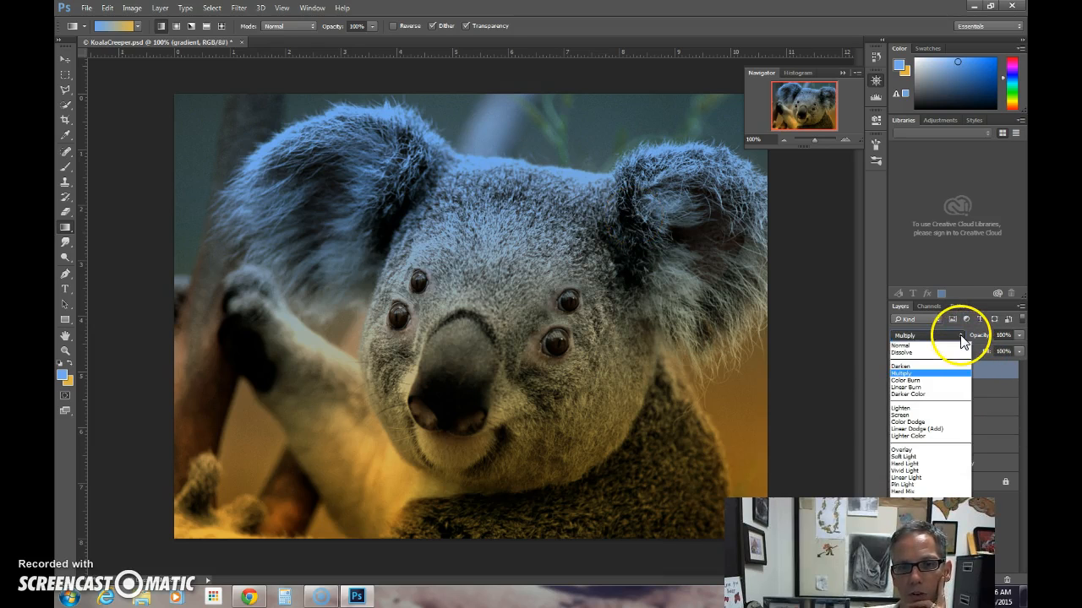
{"action": "left_click", "coordinate": [933, 380]}
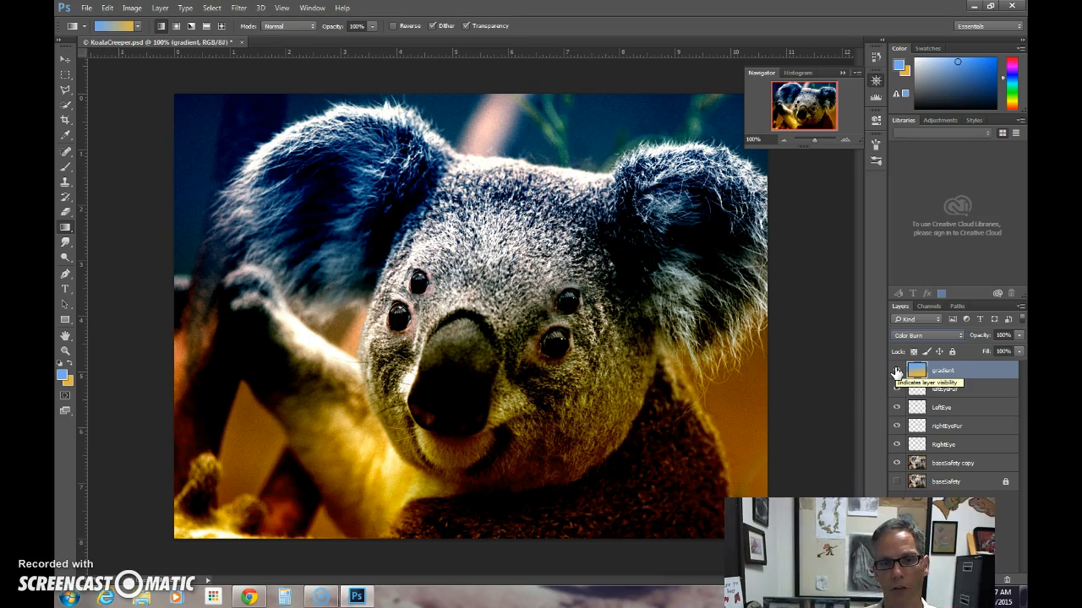
{"action": "left_click", "coordinate": [928, 336]}
{"action": "left_click", "coordinate": [929, 389]}
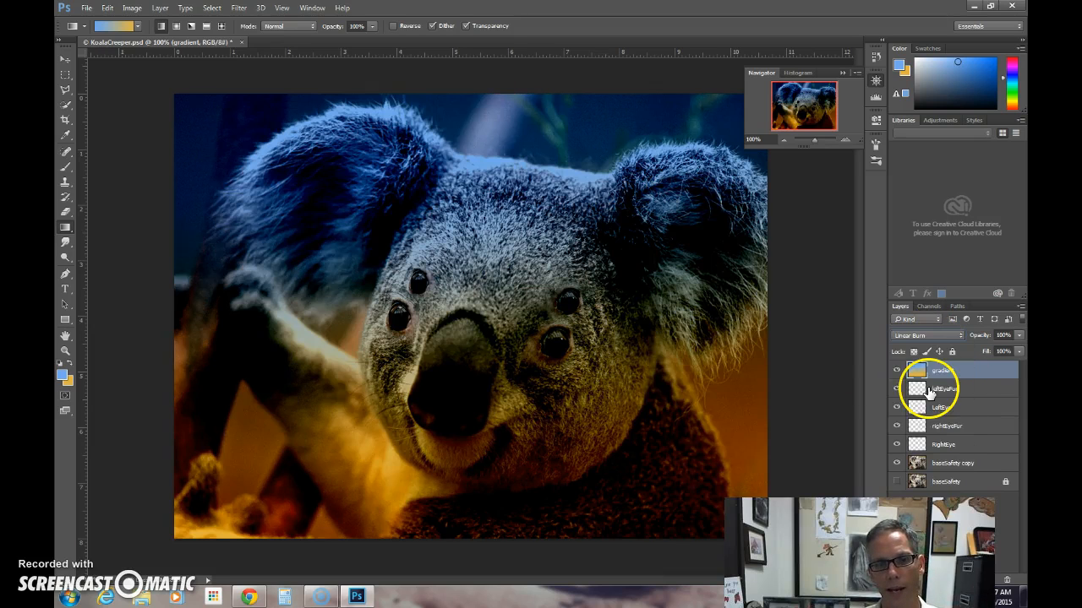
{"action": "left_click", "coordinate": [933, 336]}
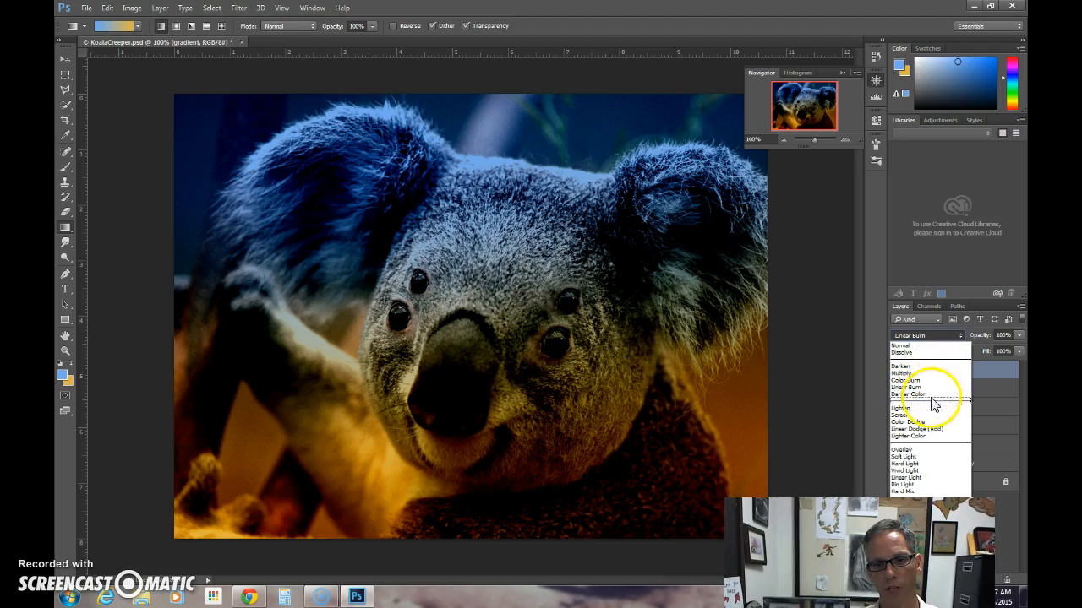
{"action": "left_click", "coordinate": [932, 403]}
Try the Lighten, Screen, Color Dodge and Linear Dodge (Add) blend modes on the gradient layer
{"action": "left_click", "coordinate": [928, 336]}
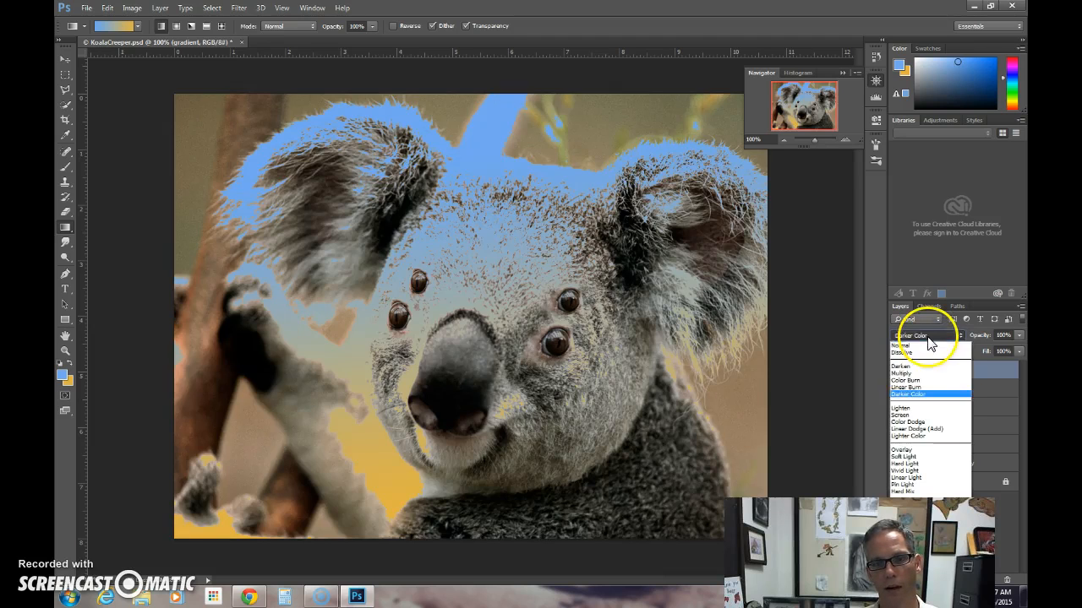
{"action": "left_click", "coordinate": [920, 408]}
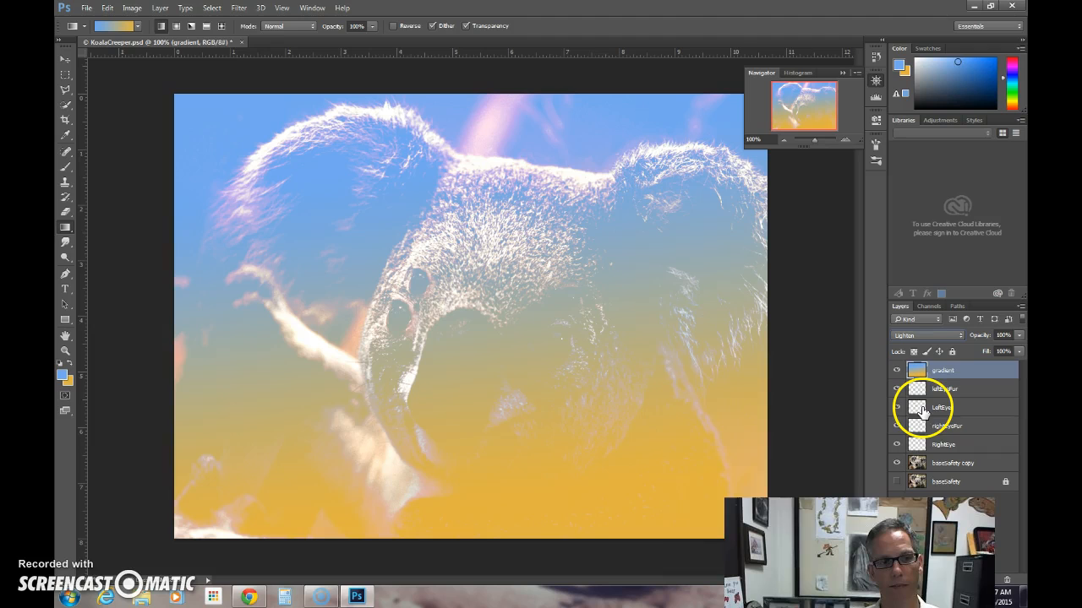
{"action": "left_click", "coordinate": [926, 335]}
{"action": "left_click", "coordinate": [921, 415]}
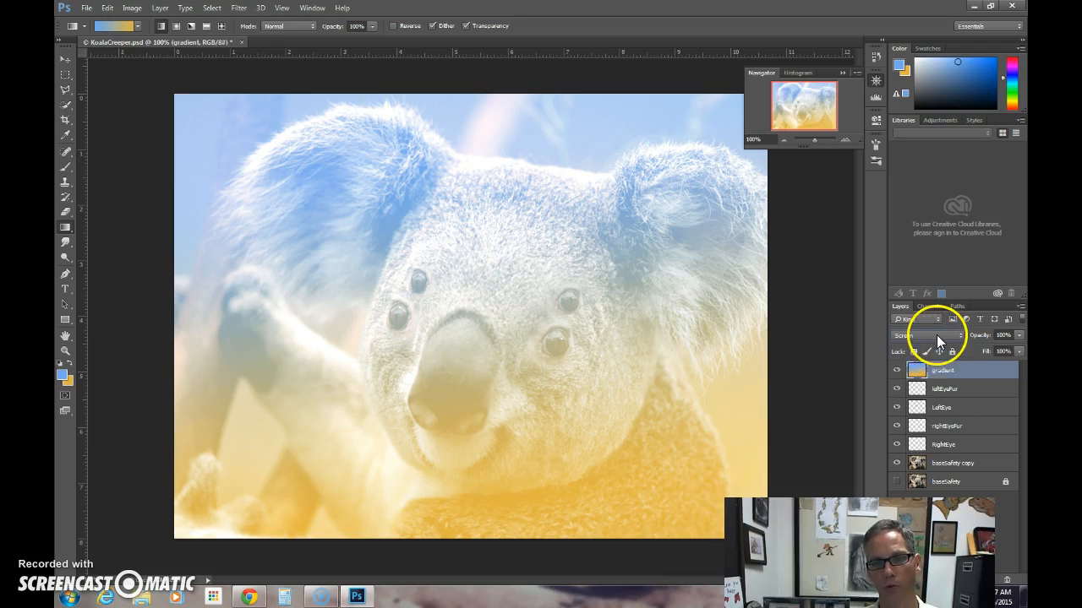
{"action": "left_click", "coordinate": [936, 335]}
{"action": "left_click", "coordinate": [926, 420]}
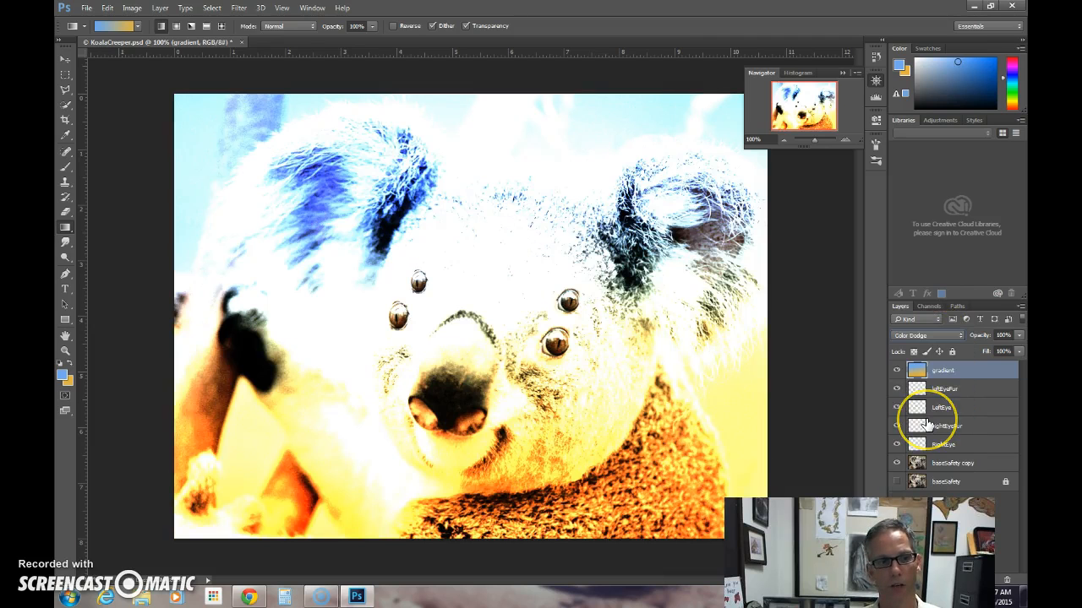
{"action": "left_click", "coordinate": [928, 335]}
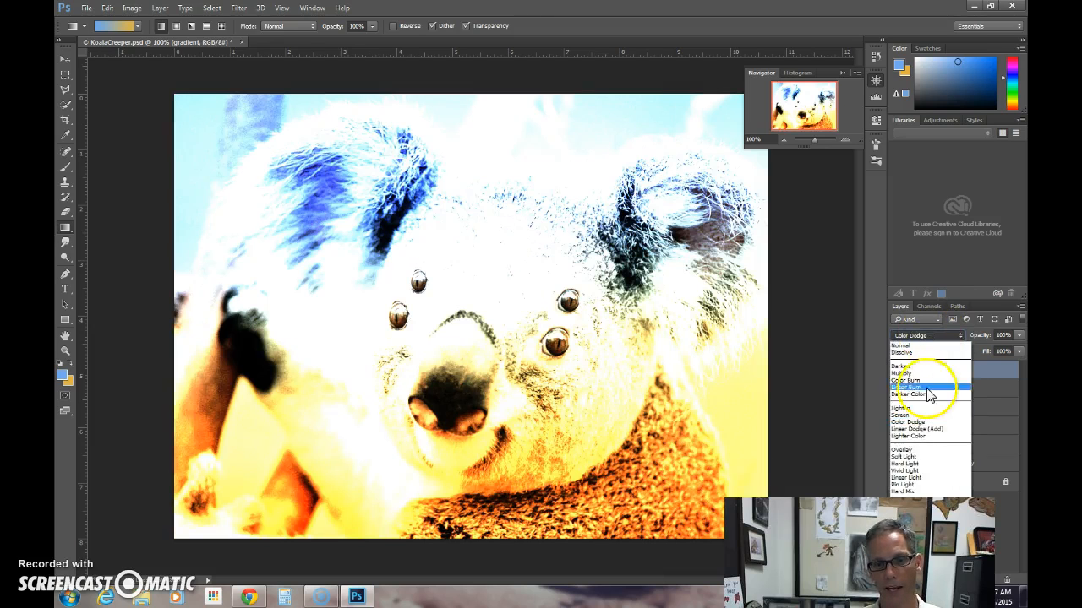
{"action": "left_click", "coordinate": [927, 431]}
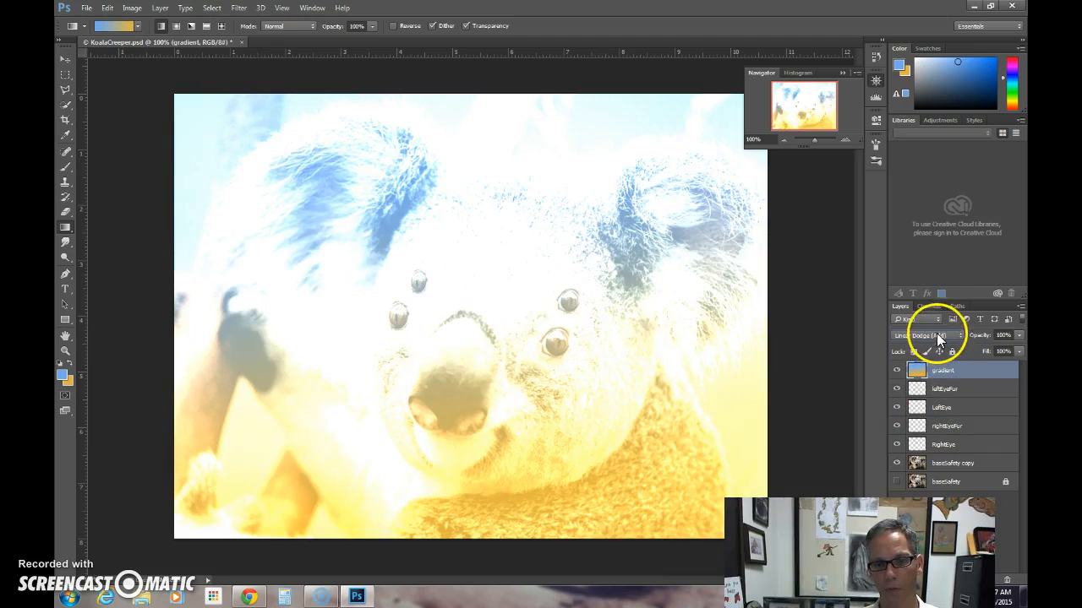
Try the Overlay, Soft Light and Hard Light blend modes on the gradient layer
{"action": "left_click", "coordinate": [924, 338]}
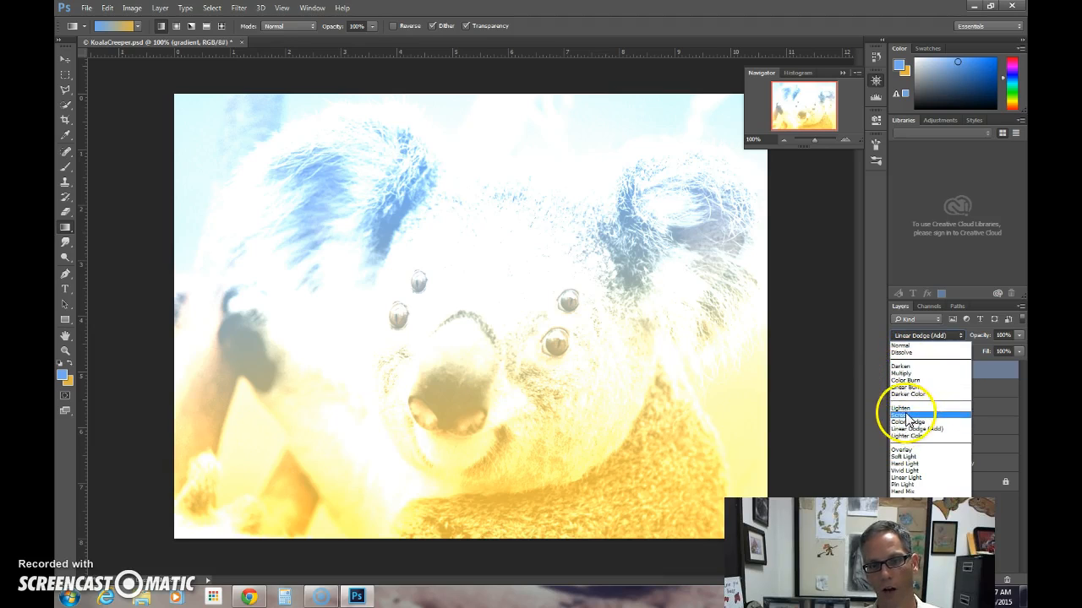
{"action": "left_click", "coordinate": [906, 450]}
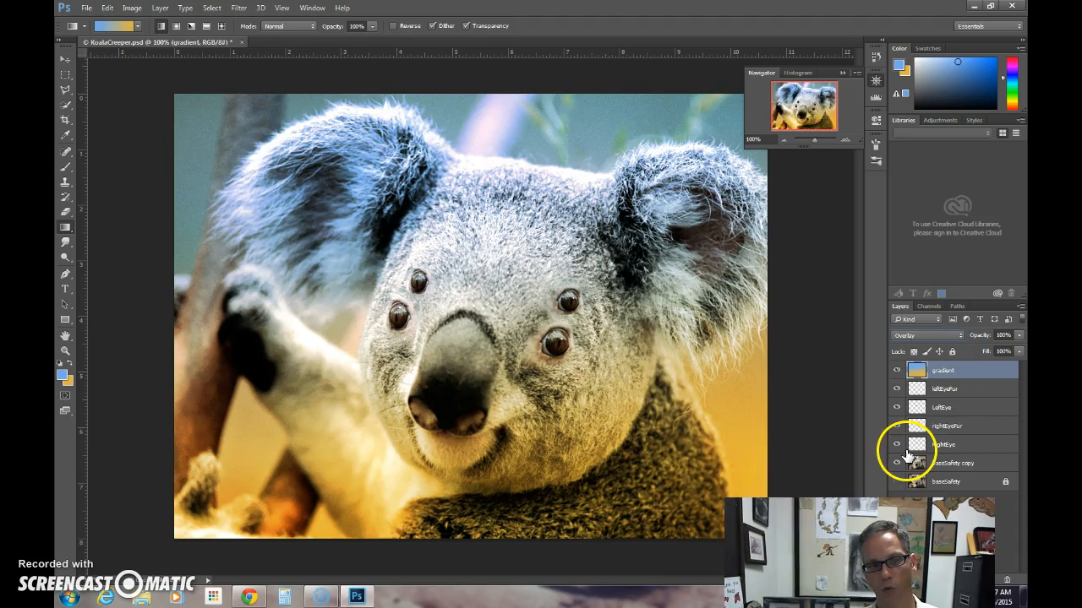
{"action": "left_click", "coordinate": [921, 335]}
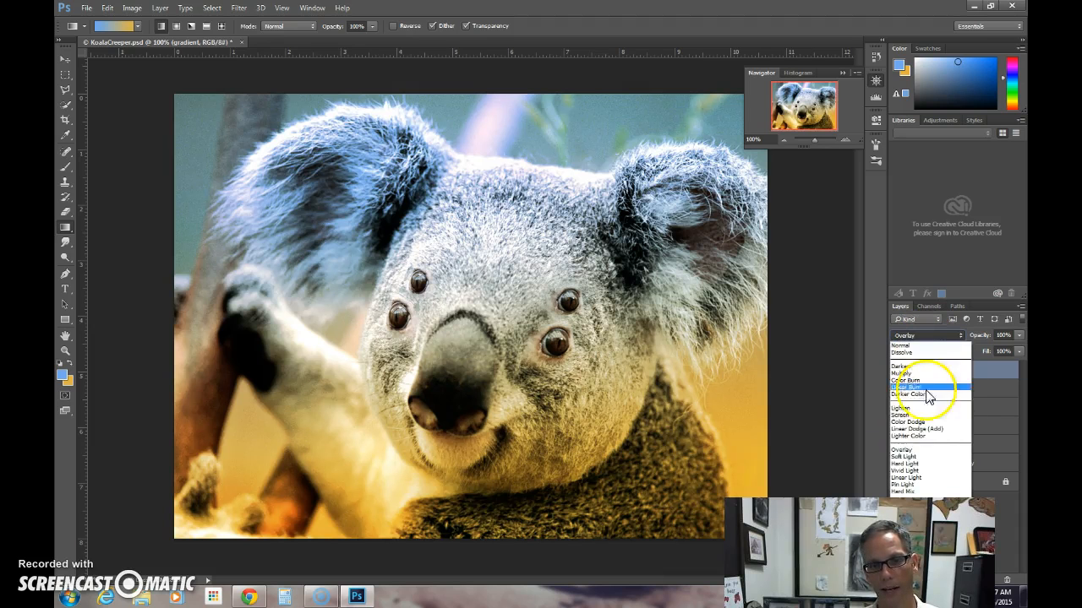
{"action": "left_click", "coordinate": [913, 456]}
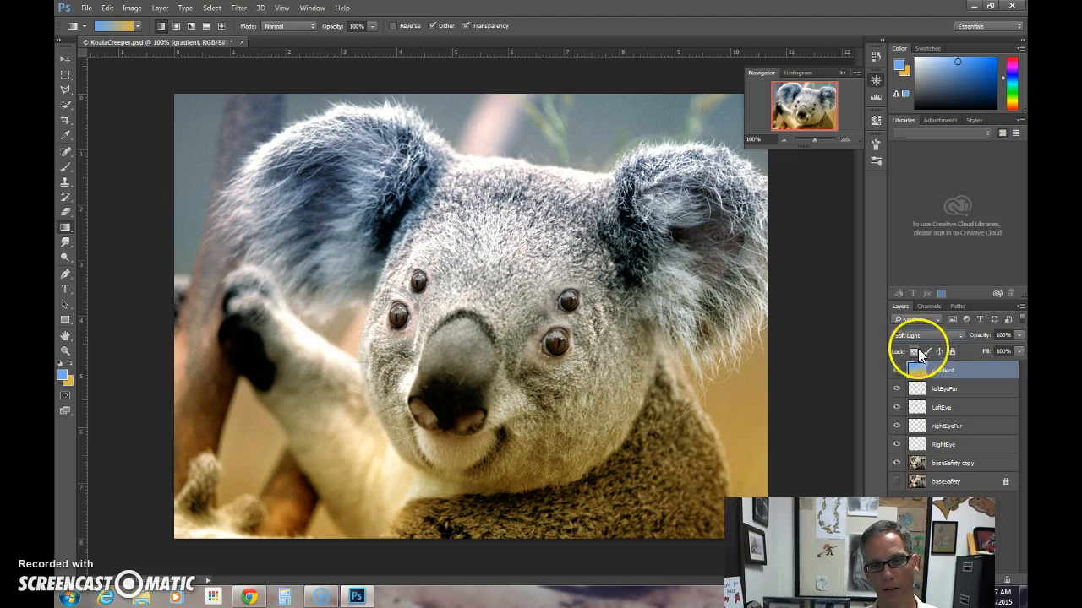
{"action": "left_click", "coordinate": [919, 337]}
{"action": "left_click", "coordinate": [917, 453]}
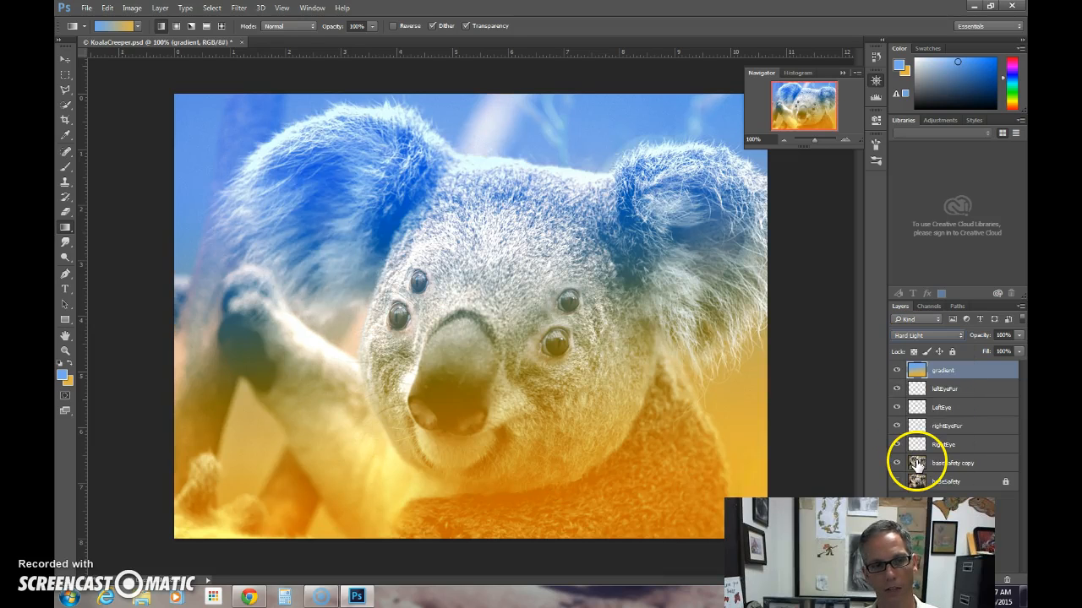
Set the gradient layer's blend mode to Vivid Light, compare the image with and without it, and leave the layer hidden
{"action": "left_click", "coordinate": [930, 337]}
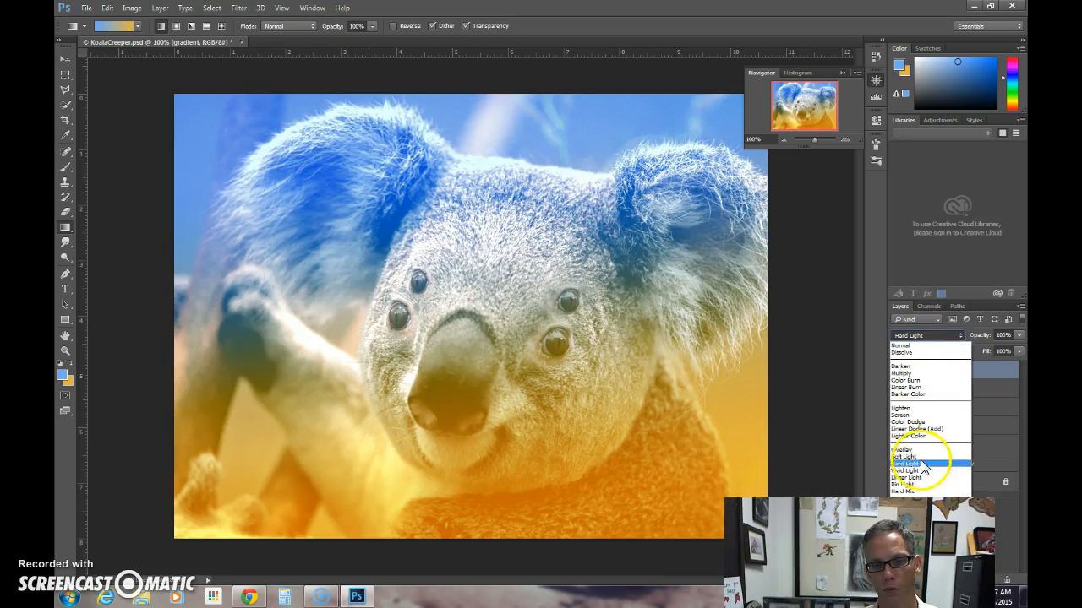
{"action": "left_click", "coordinate": [906, 470]}
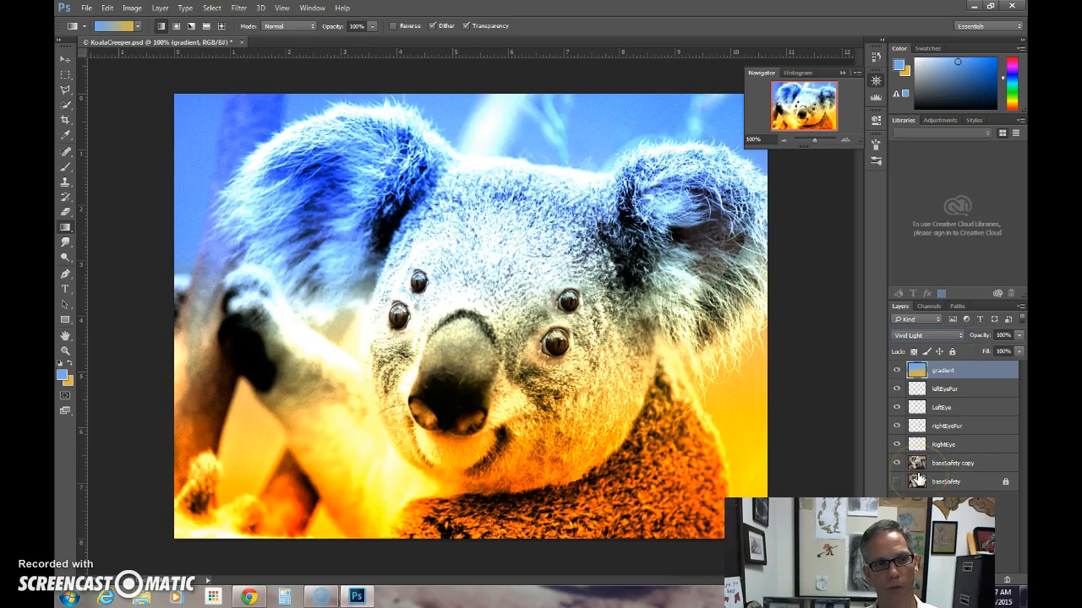
{"action": "left_click", "coordinate": [897, 370]}
{"action": "left_click", "coordinate": [896, 370]}
{"action": "left_click", "coordinate": [896, 370]}
{"action": "left_click", "coordinate": [938, 370]}
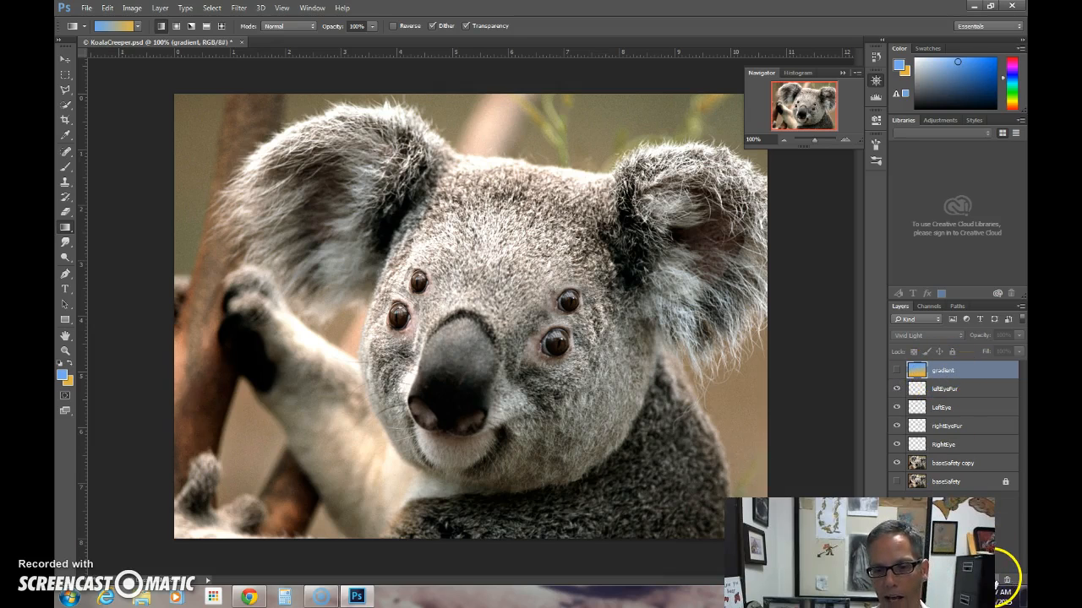
Add a new empty layer above the gradient layer and name it picutue
{"action": "left_click", "coordinate": [994, 580]}
{"action": "left_click", "coordinate": [938, 373]}
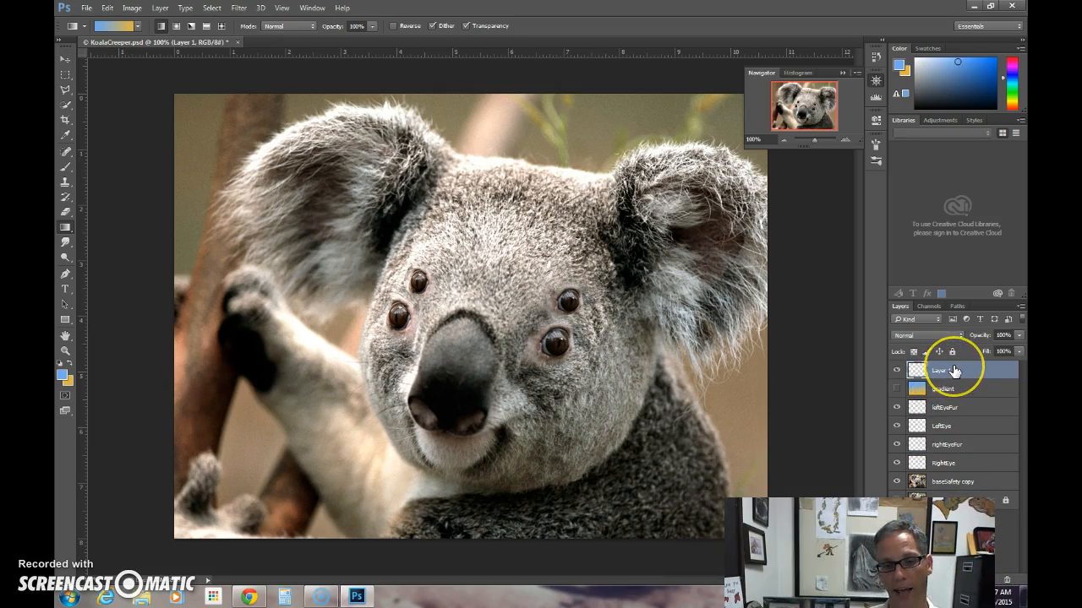
{"action": "double_click", "coordinate": [951, 373]}
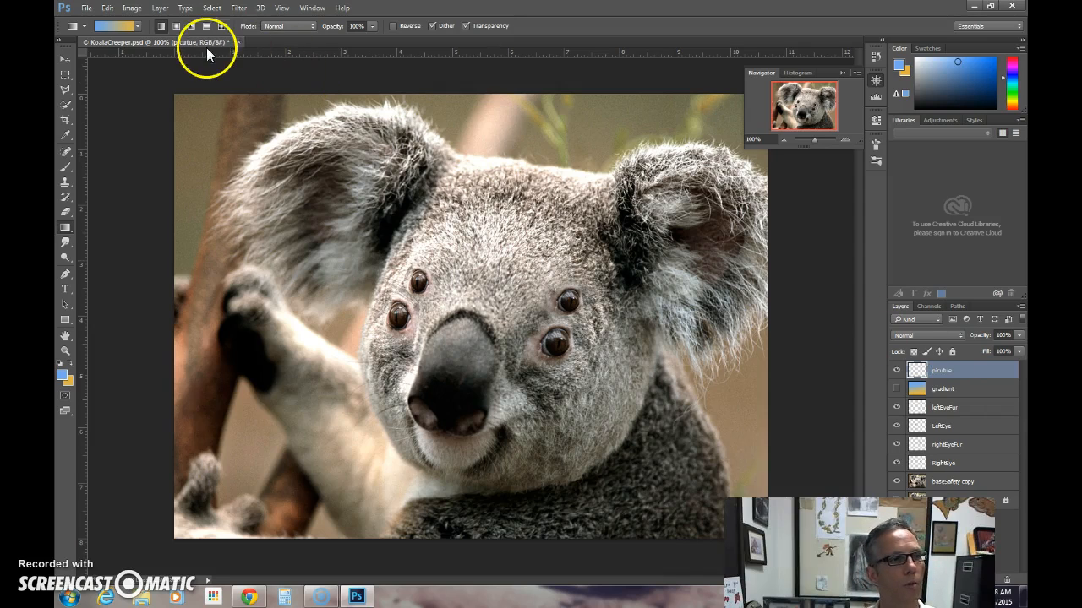
Open the image Garden (1).jpg from the Sample Pictures folder
{"action": "left_click", "coordinate": [88, 9]}
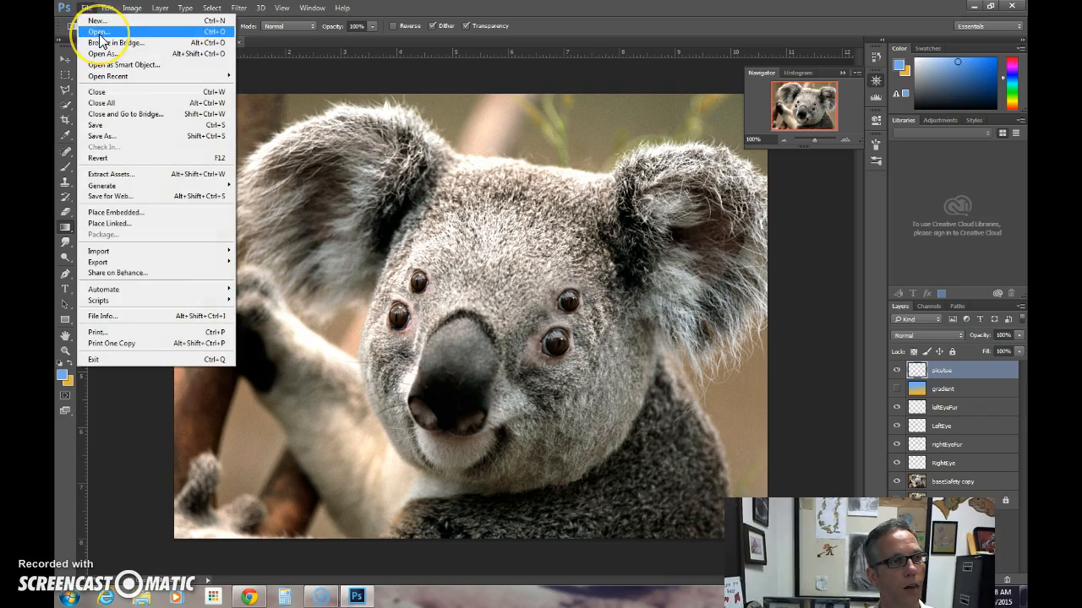
{"action": "left_click", "coordinate": [99, 34]}
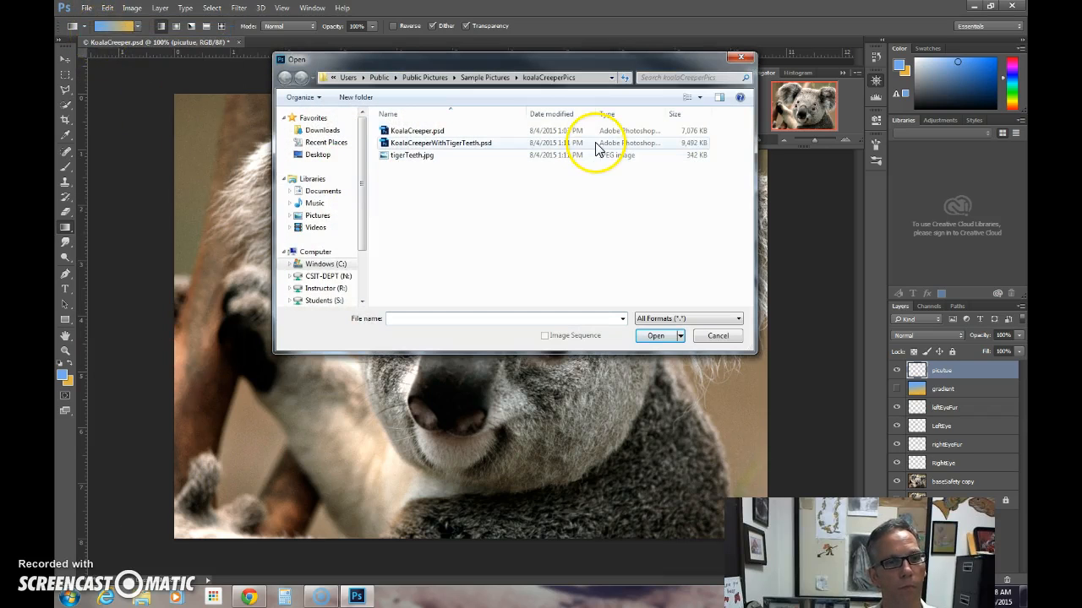
{"action": "left_click", "coordinate": [425, 78]}
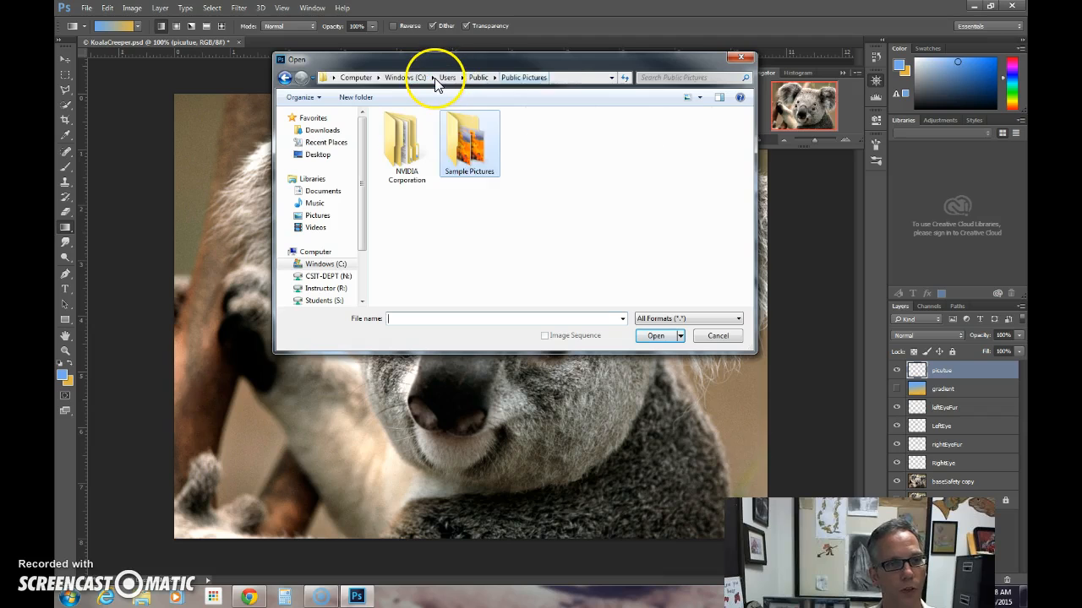
{"action": "double_click", "coordinate": [469, 142]}
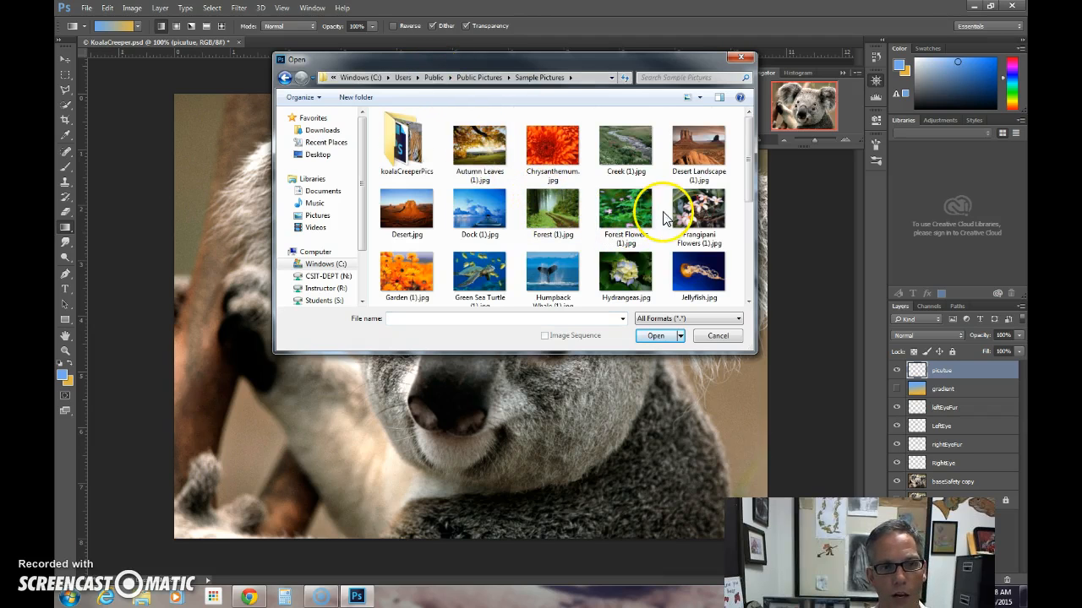
{"action": "left_click", "coordinate": [408, 283]}
{"action": "left_click", "coordinate": [655, 336]}
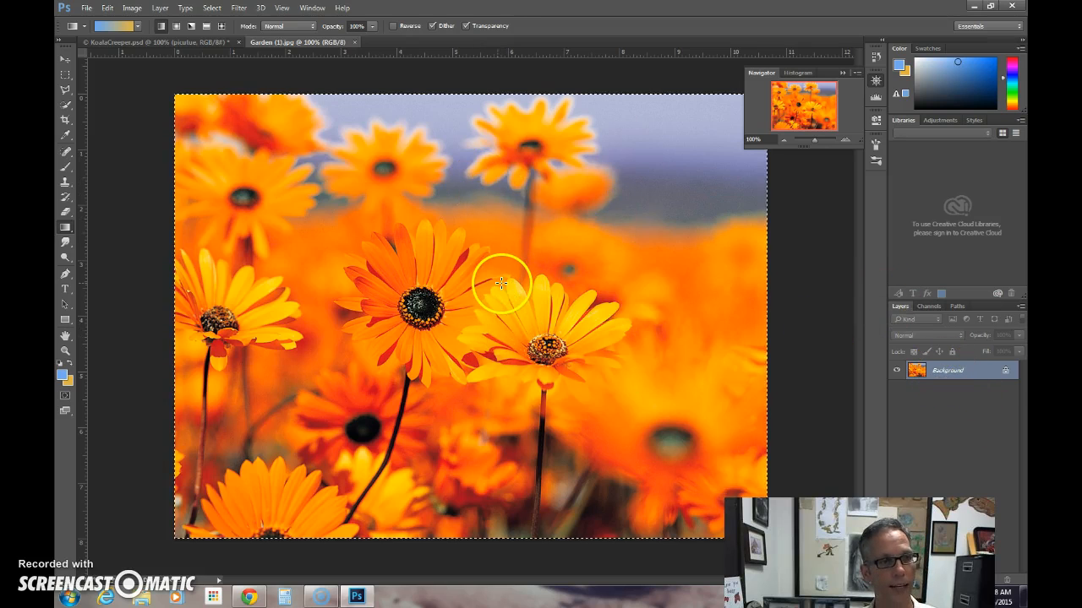
Cut the entire orange flower picture and paste it into the picutue layer of KoalaCreeper.psd
{"action": "key", "text": "ctrl+BackSpace"}
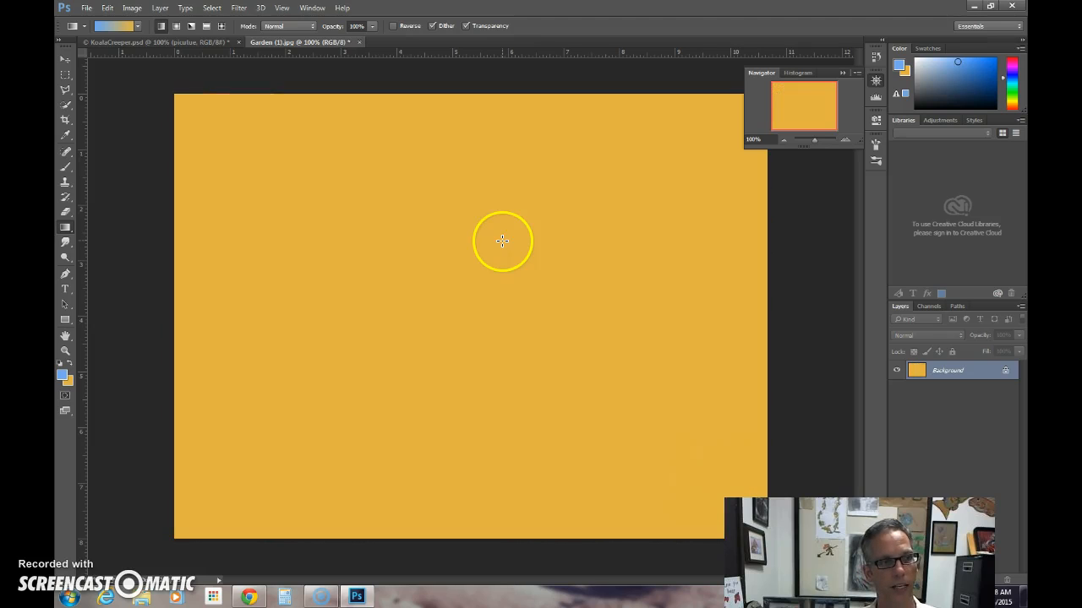
{"action": "left_click", "coordinate": [128, 41]}
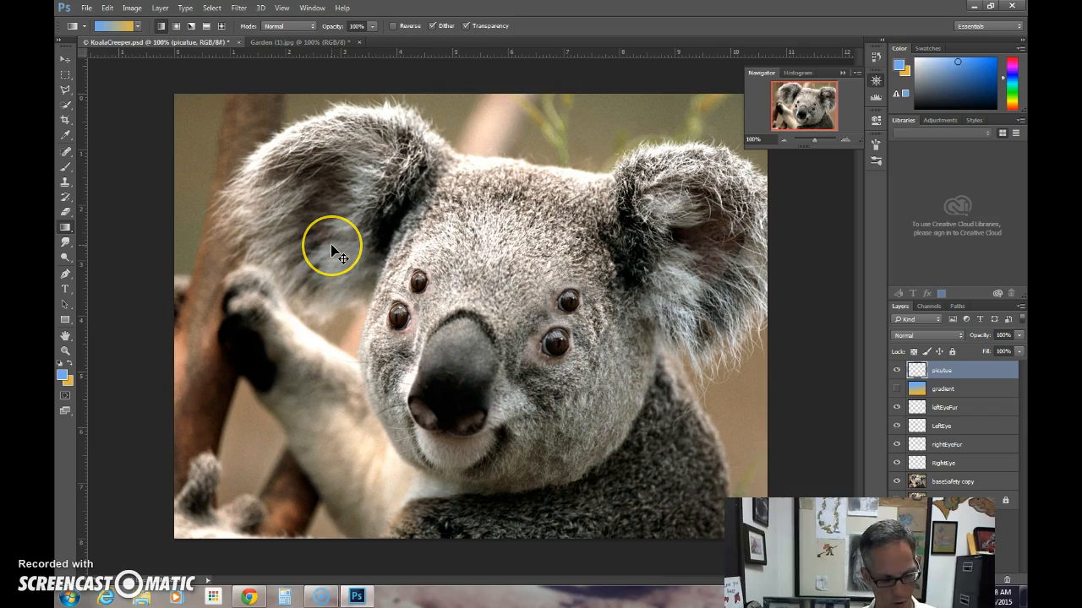
{"action": "key", "text": "ctrl+v"}
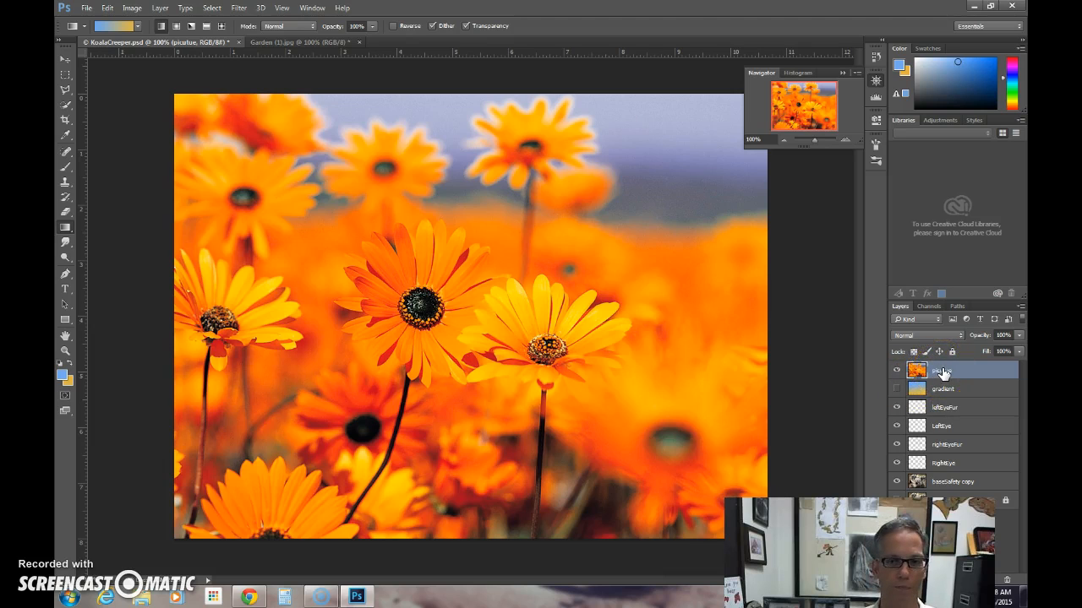
Try the Darken and Multiply blend modes on the picutue layer, and settle on Color Burn
{"action": "left_click", "coordinate": [938, 335]}
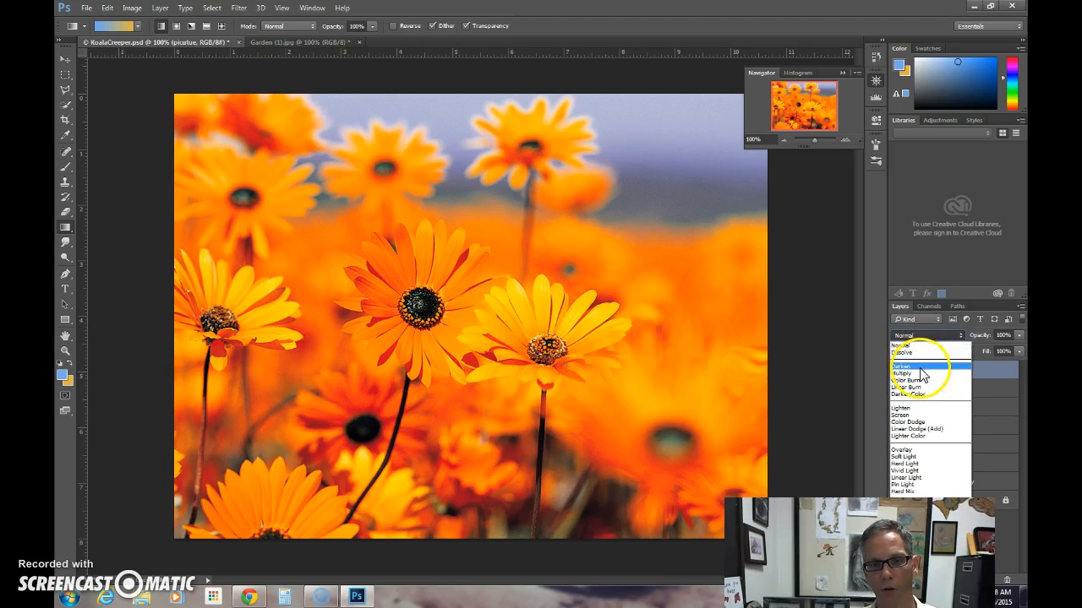
{"action": "left_click", "coordinate": [923, 349]}
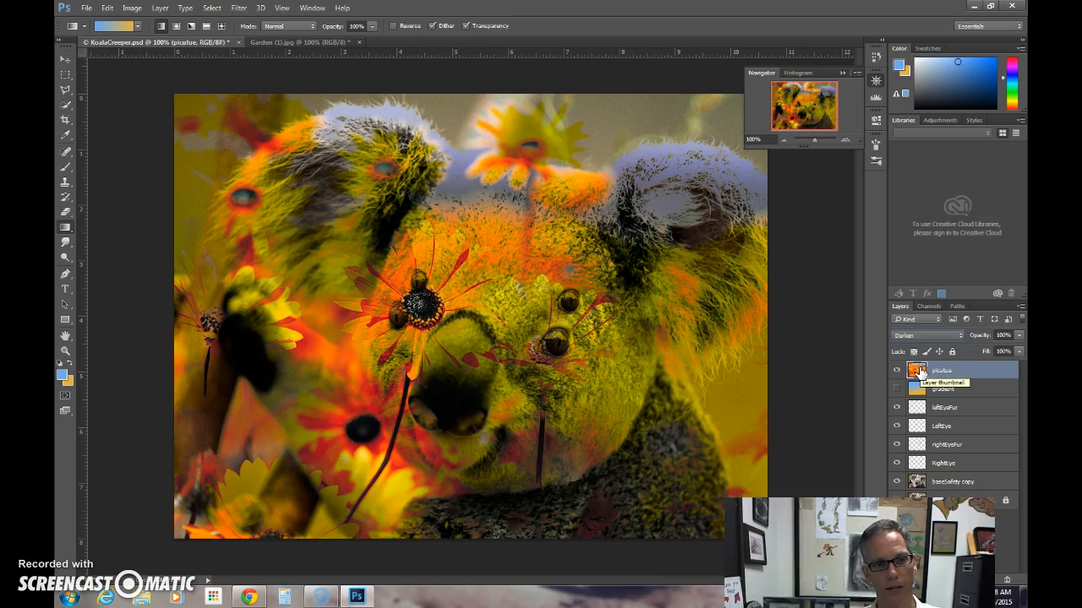
{"action": "left_click", "coordinate": [929, 337]}
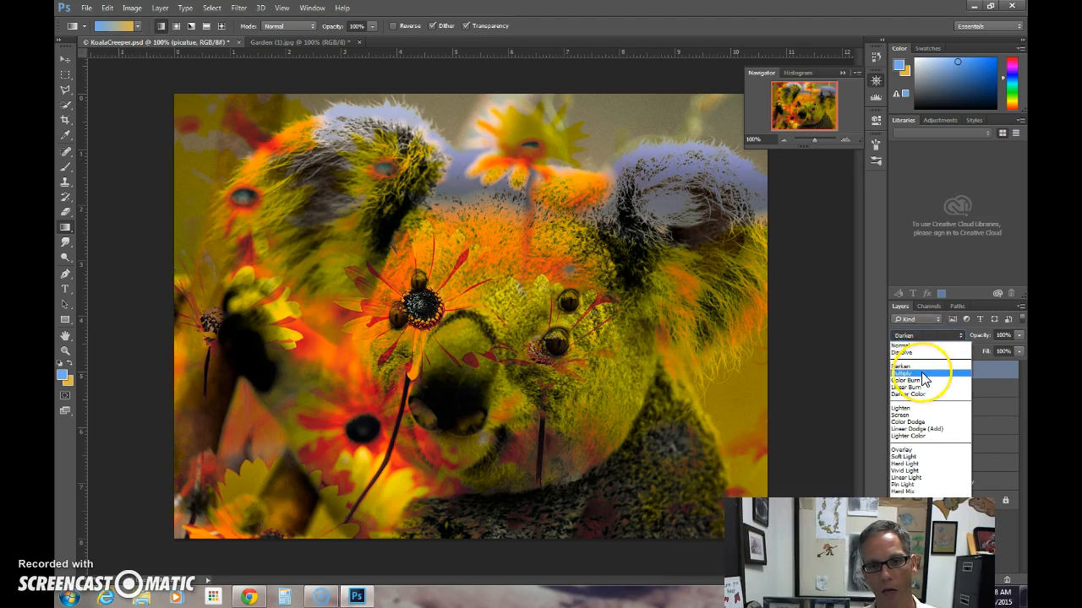
{"action": "left_click", "coordinate": [913, 372]}
{"action": "left_click", "coordinate": [929, 335]}
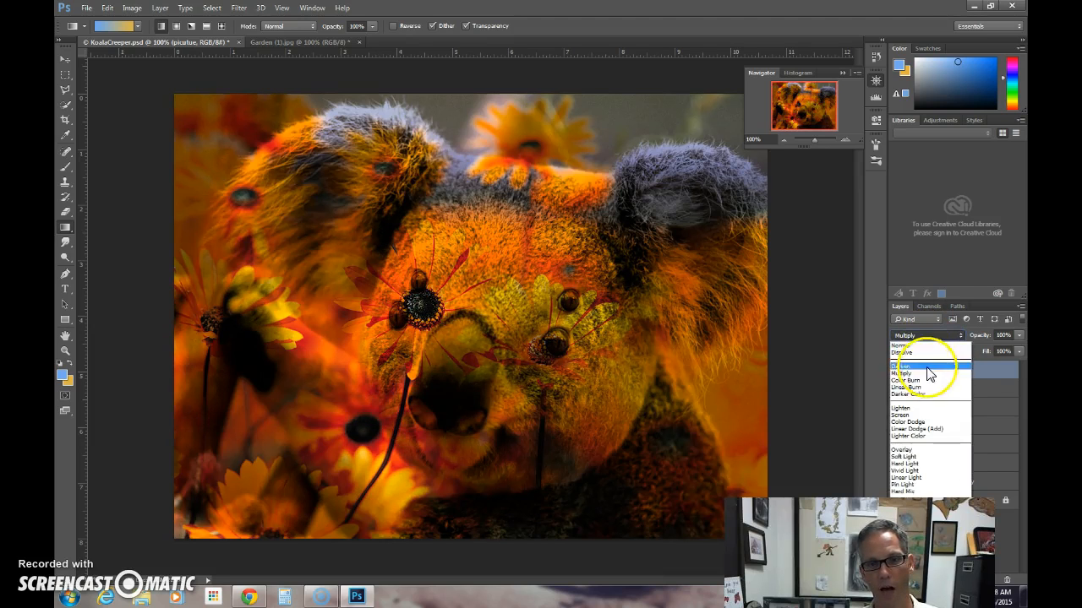
{"action": "left_click", "coordinate": [927, 383]}
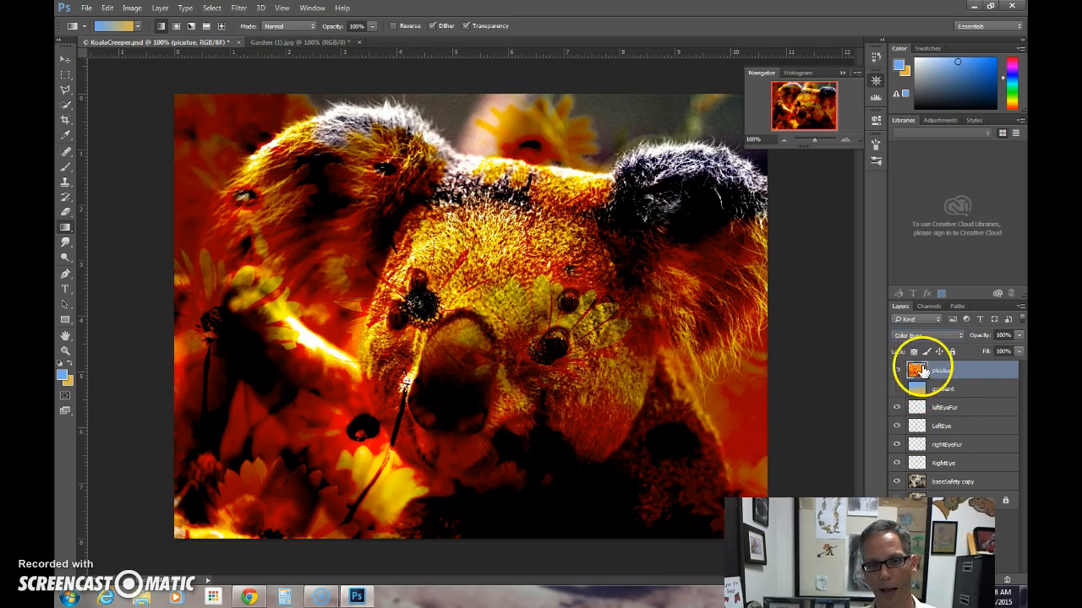
Move the picutue layer to the right so its left edge runs down through the koala's nose, uncovering the left part of the photo
{"action": "left_click", "coordinate": [67, 59]}
{"action": "mouse_move", "coordinate": [532, 328]}
{"action": "left_mouse_down"}
{"action": "mouse_move", "coordinate": [509, 259]}
{"action": "mouse_move", "coordinate": [586, 244]}
{"action": "mouse_move", "coordinate": [712, 380]}
{"action": "mouse_move", "coordinate": [789, 358]}
{"action": "mouse_move", "coordinate": [797, 333]}
{"action": "mouse_move", "coordinate": [795, 343]}
{"action": "mouse_move", "coordinate": [871, 341]}
{"action": "mouse_move", "coordinate": [836, 345]}
{"action": "left_mouse_up"}
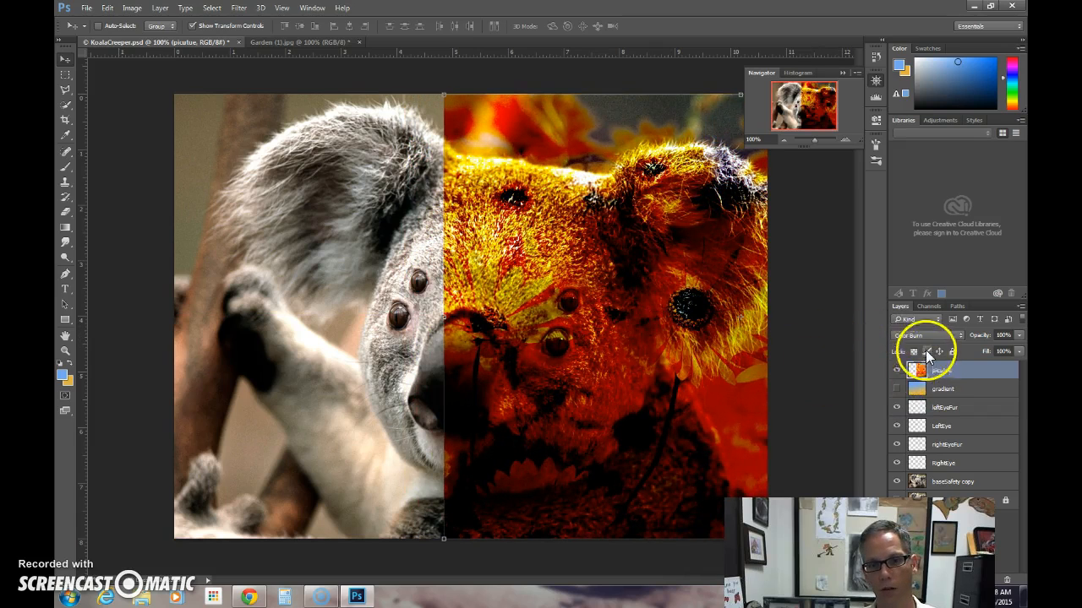
Try the Linear Burn and Lighten blend modes on the picutue layer
{"action": "left_click", "coordinate": [922, 335]}
{"action": "left_click", "coordinate": [927, 389]}
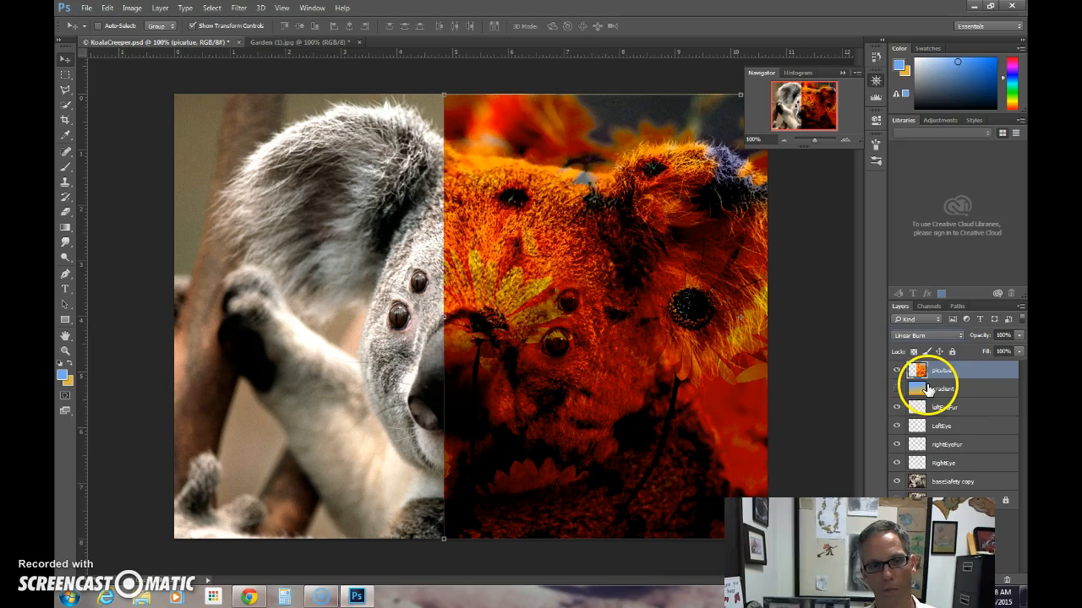
{"action": "left_click", "coordinate": [925, 336]}
{"action": "left_click", "coordinate": [934, 414]}
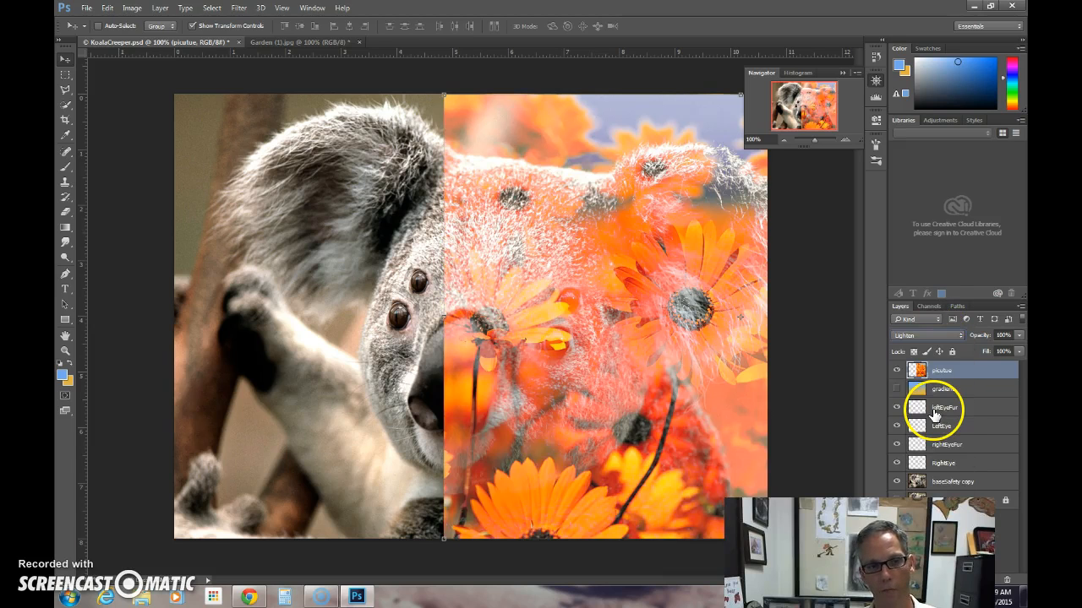
Switch the picutue layer to Color Dodge and move it left until the flowers cover the whole koala photo
{"action": "left_click", "coordinate": [922, 336]}
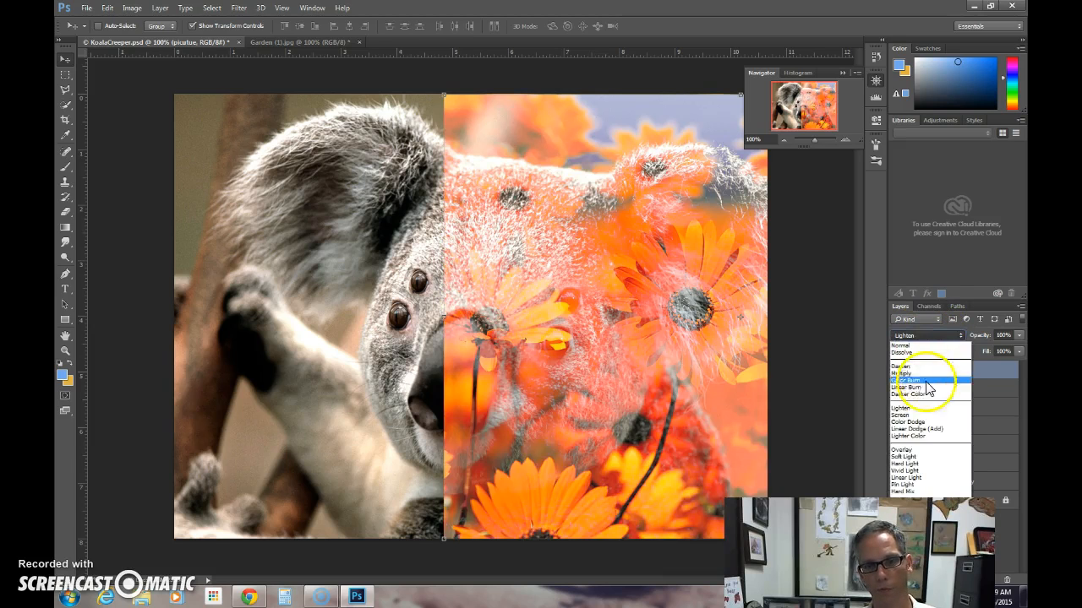
{"action": "left_click", "coordinate": [923, 427]}
{"action": "left_click_drag", "start_coordinate": [642, 380], "coordinate": [405, 380]}
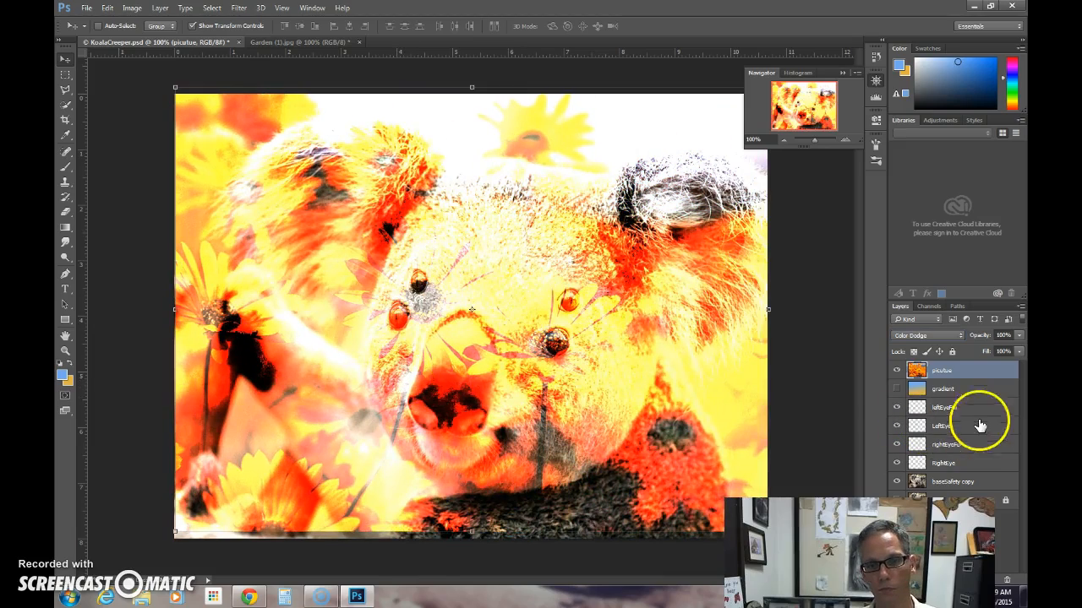
Compare the Screen blend mode with Color Dodge on the picutue layer
{"action": "left_click", "coordinate": [927, 335]}
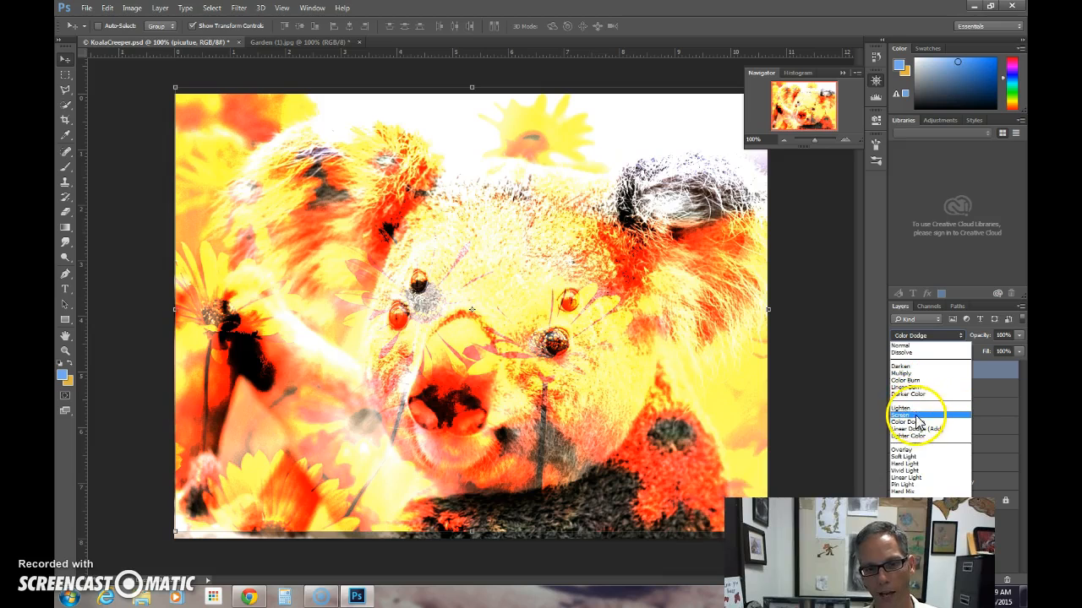
{"action": "left_click", "coordinate": [930, 415]}
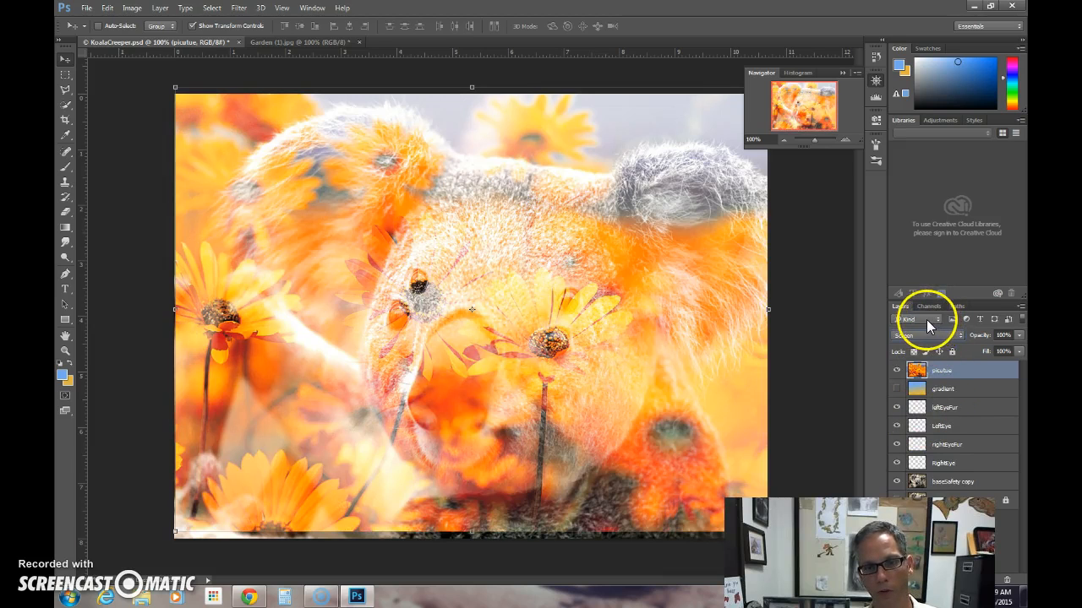
{"action": "left_click", "coordinate": [927, 336]}
{"action": "left_click", "coordinate": [917, 425]}
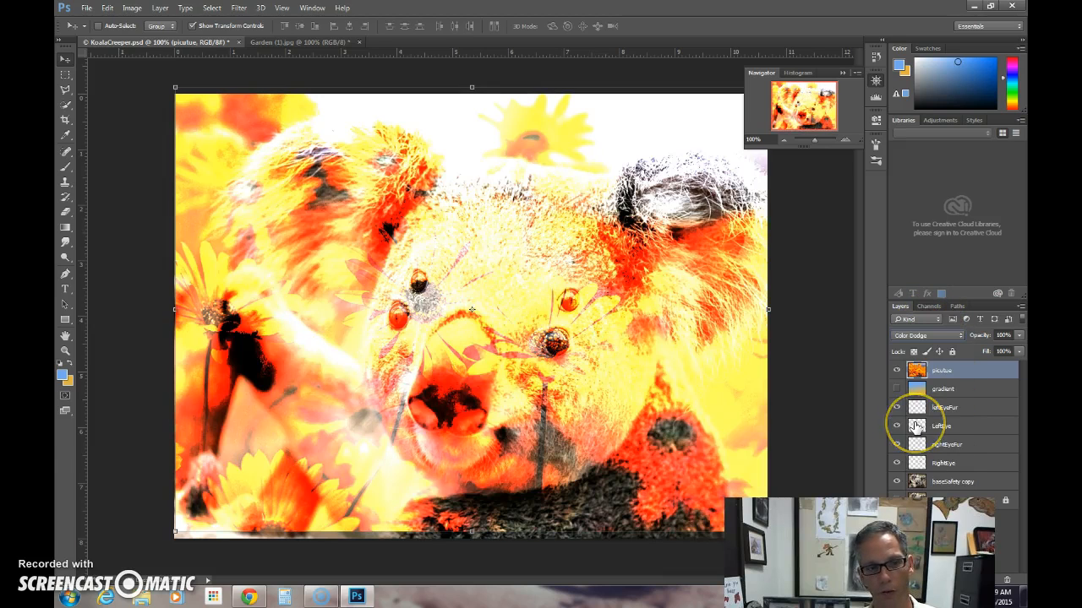
Try the Soft Light, Hard Light and Linear Light blend modes on the picutue layer
{"action": "left_click", "coordinate": [922, 336]}
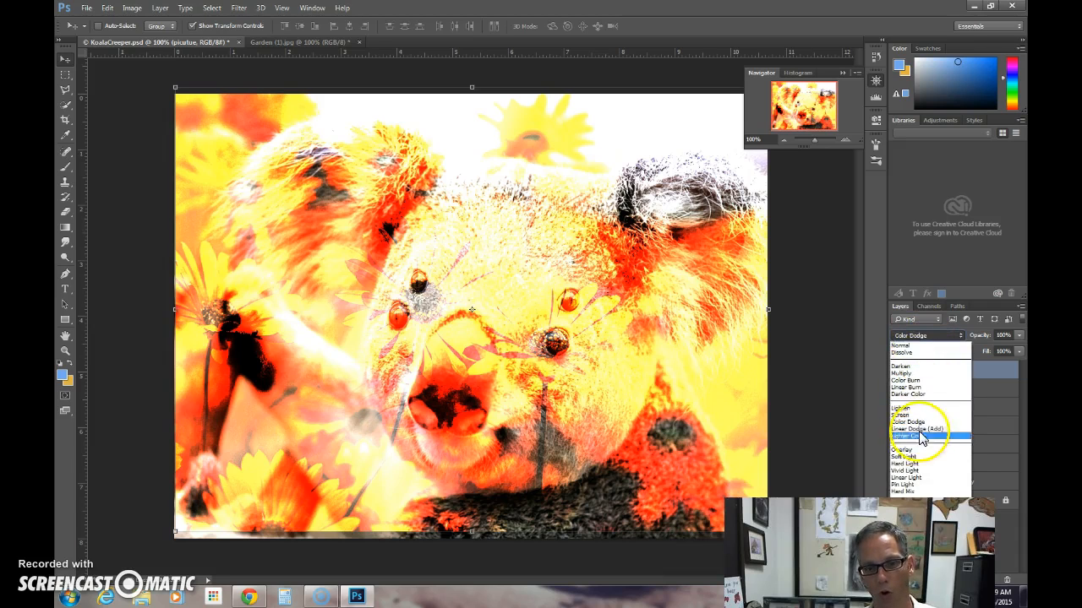
{"action": "left_click", "coordinate": [918, 457]}
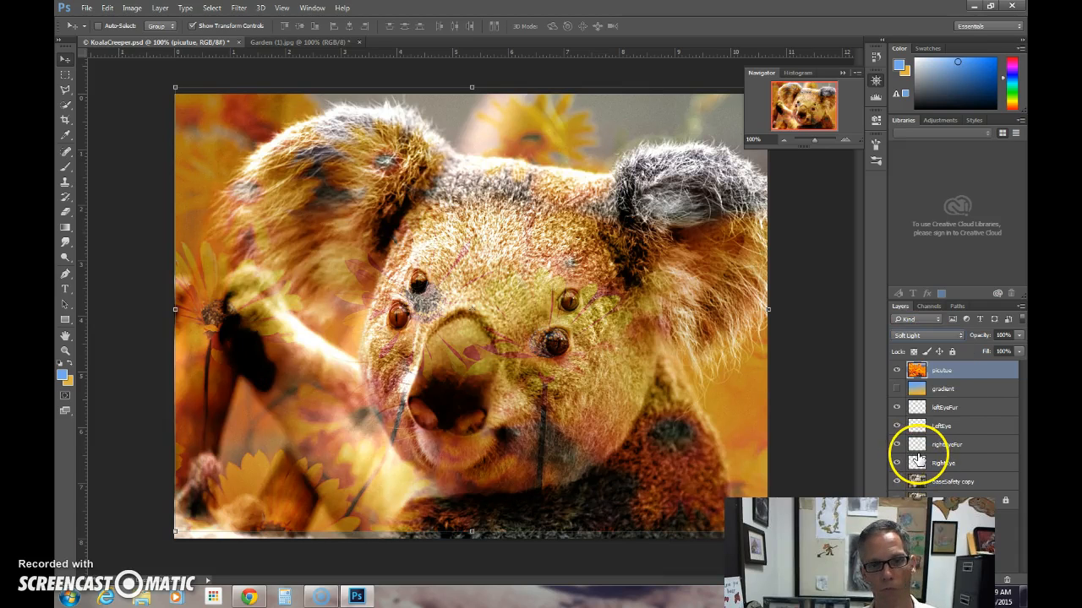
{"action": "left_click", "coordinate": [926, 335]}
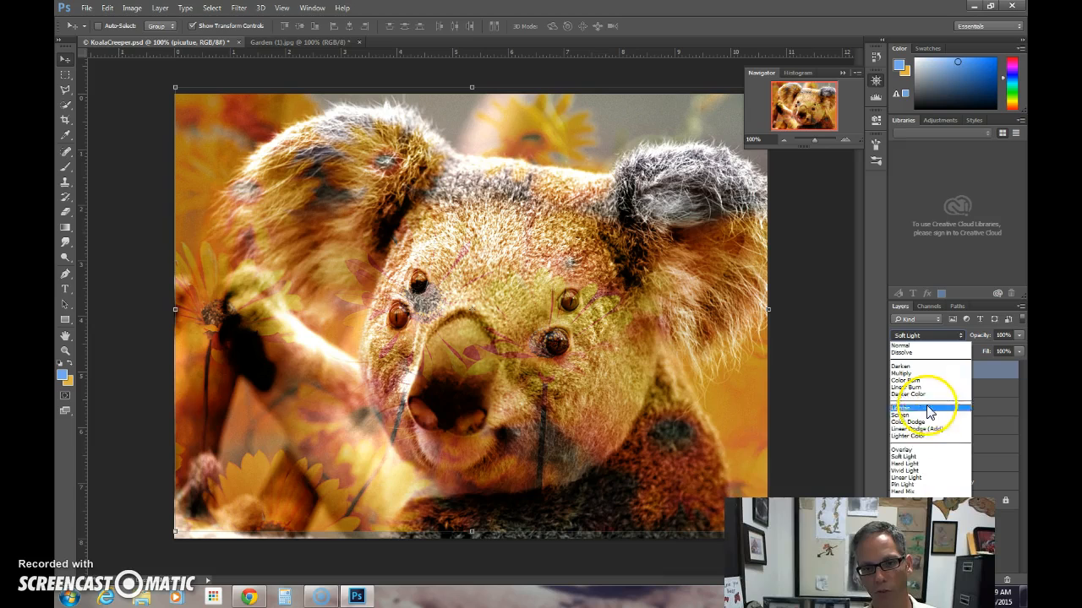
{"action": "left_click", "coordinate": [919, 468]}
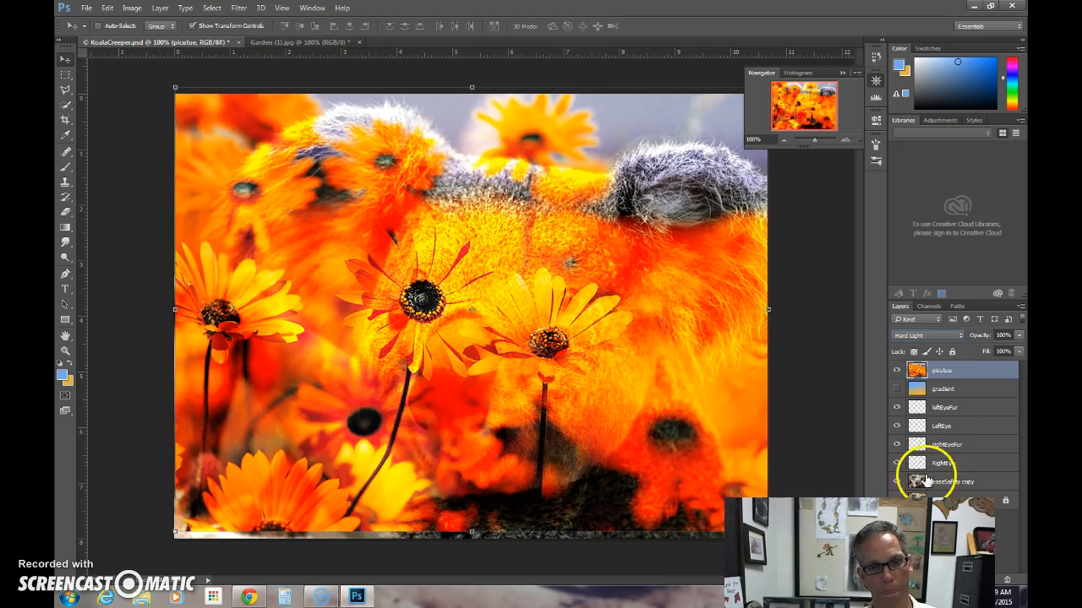
{"action": "left_click", "coordinate": [922, 334]}
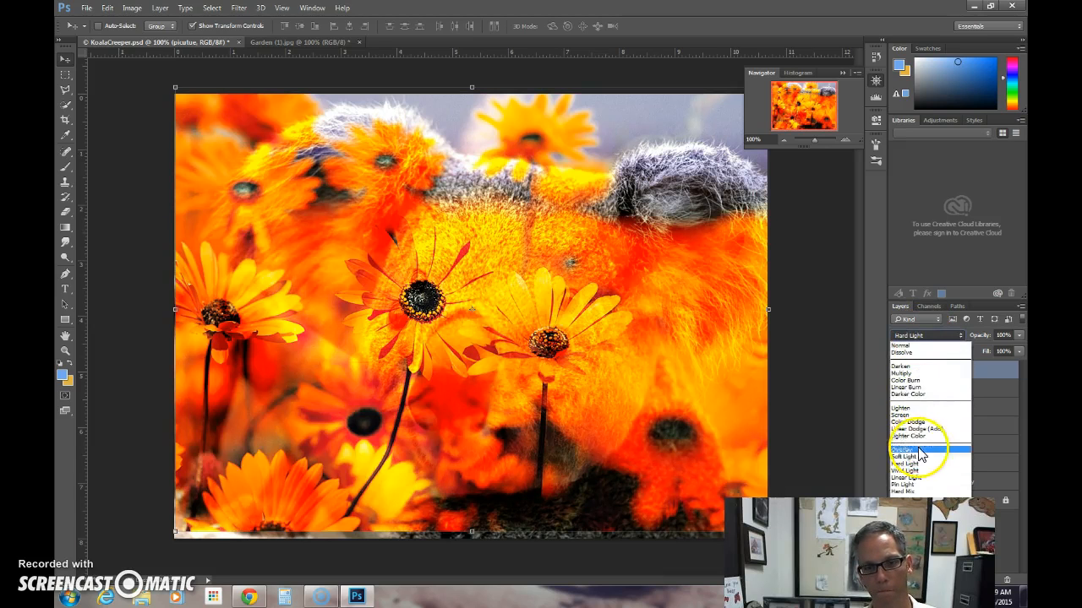
{"action": "left_click", "coordinate": [918, 483]}
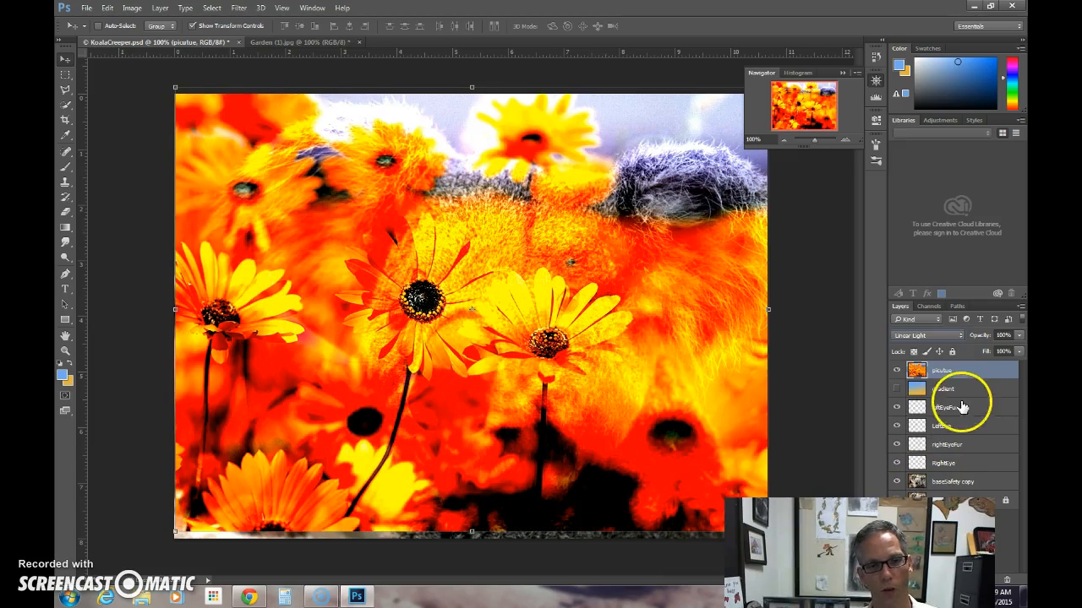
Blend the picutue layer in Difference mode at 20% opacity, with its edges aligned to the canvas
{"action": "left_click", "coordinate": [942, 336]}
{"action": "left_click", "coordinate": [919, 497]}
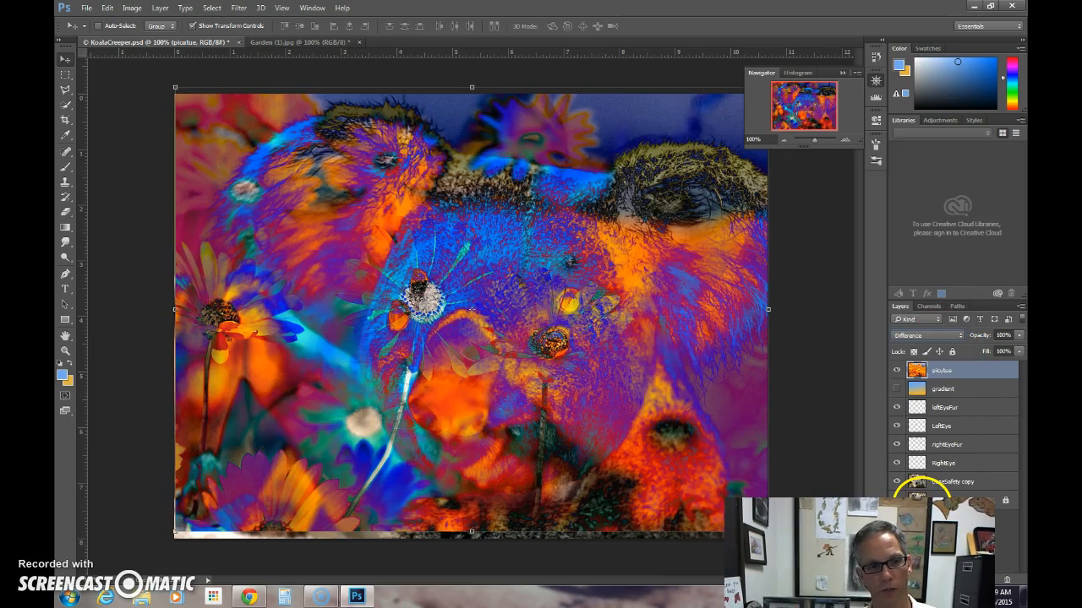
{"action": "left_click_drag", "start_coordinate": [684, 346], "coordinate": [678, 357]}
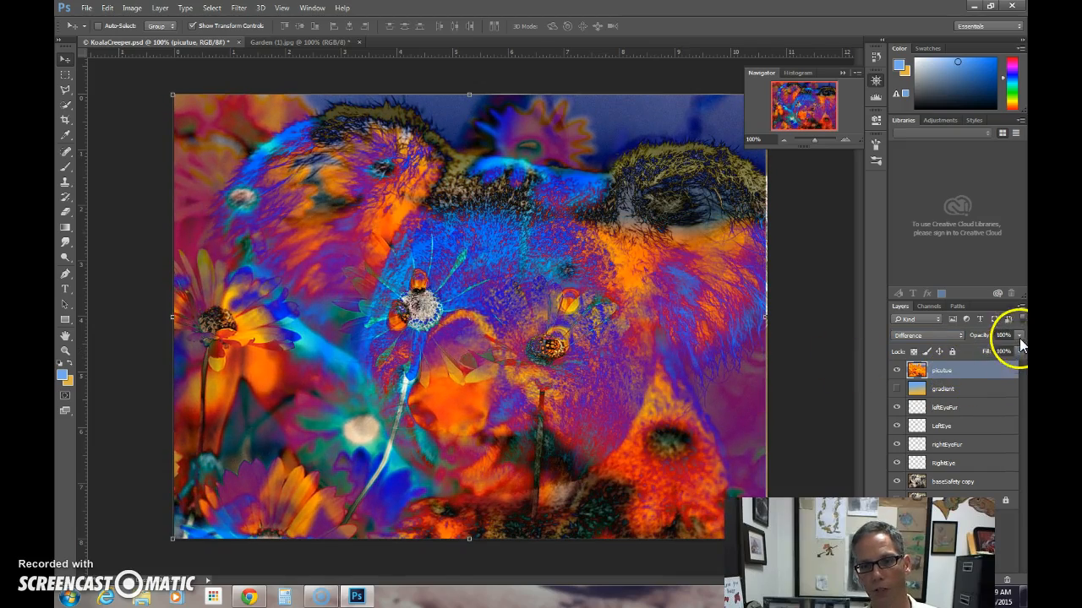
{"action": "left_click_drag", "start_coordinate": [1001, 347], "coordinate": [979, 348]}
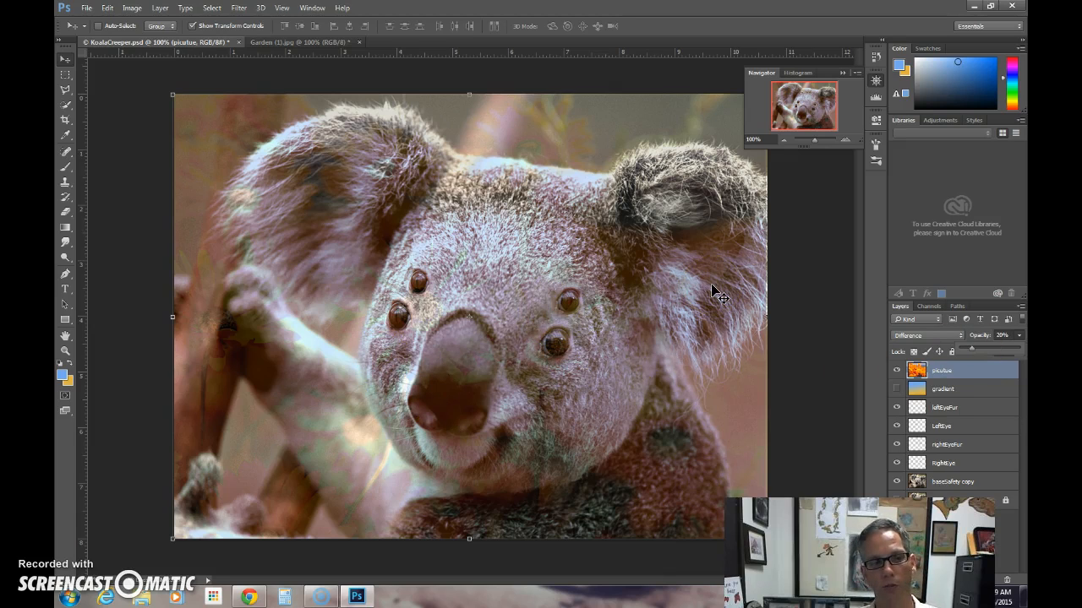
With the picutue layer hidden, lower the gradient layer's opacity to about 30% and hide the gradient too
{"action": "left_click", "coordinate": [943, 390]}
{"action": "left_click", "coordinate": [897, 370]}
{"action": "left_click", "coordinate": [896, 389]}
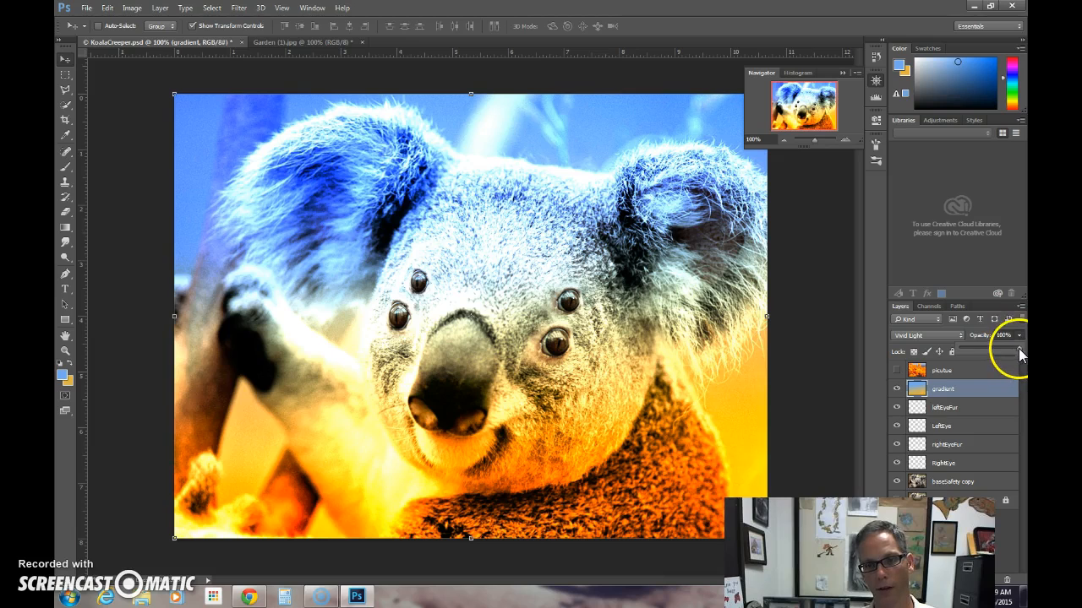
{"action": "left_click_drag", "start_coordinate": [1006, 349], "coordinate": [973, 349]}
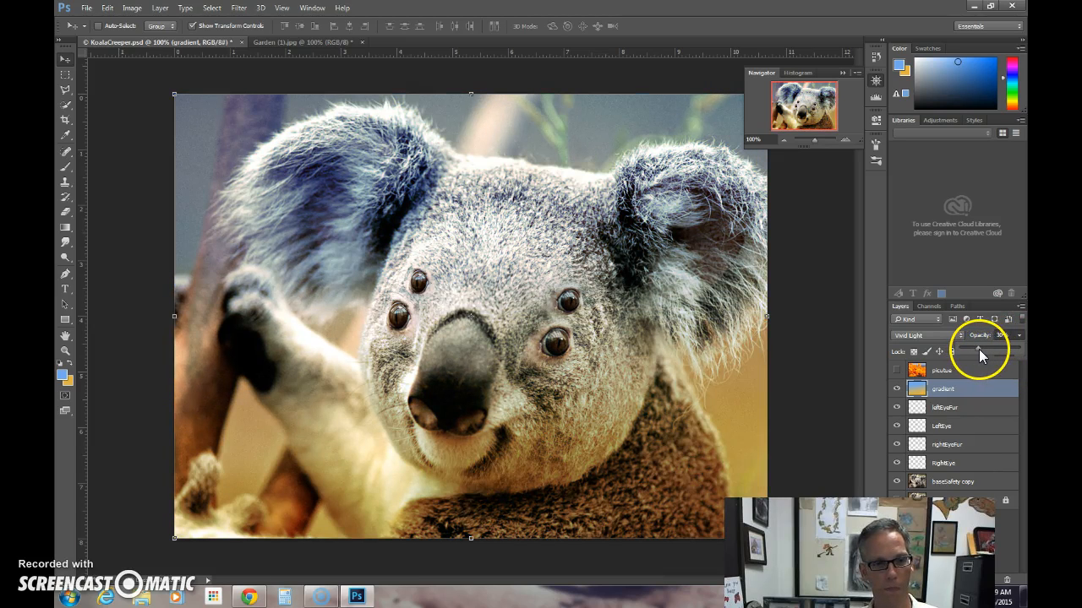
{"action": "left_click", "coordinate": [897, 390]}
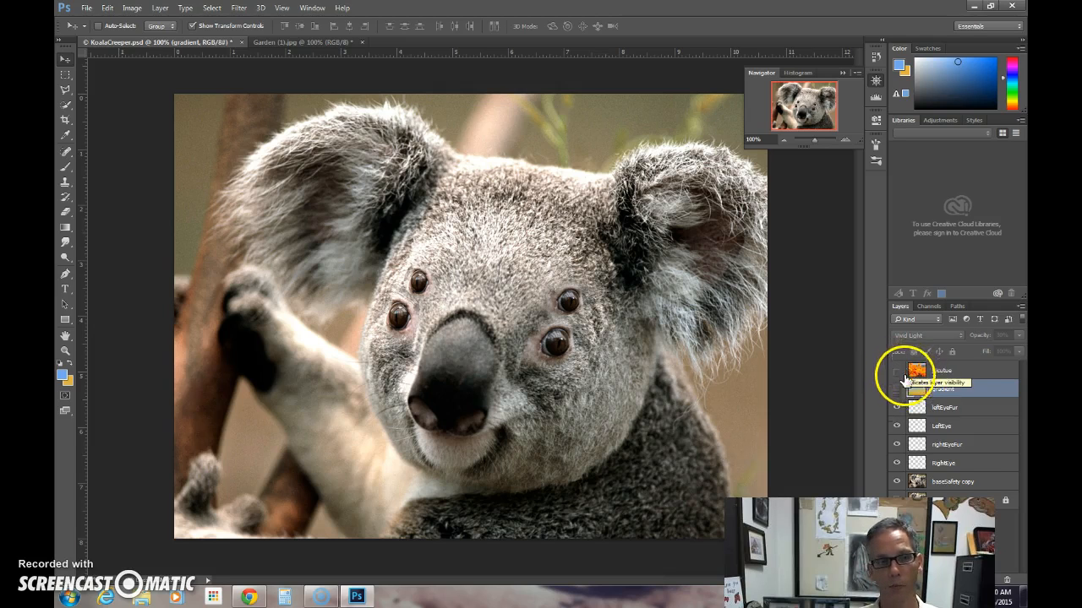
Open the image Green Sea Turtle (1).jpg from the Sample Pictures folder
{"action": "left_click", "coordinate": [88, 8]}
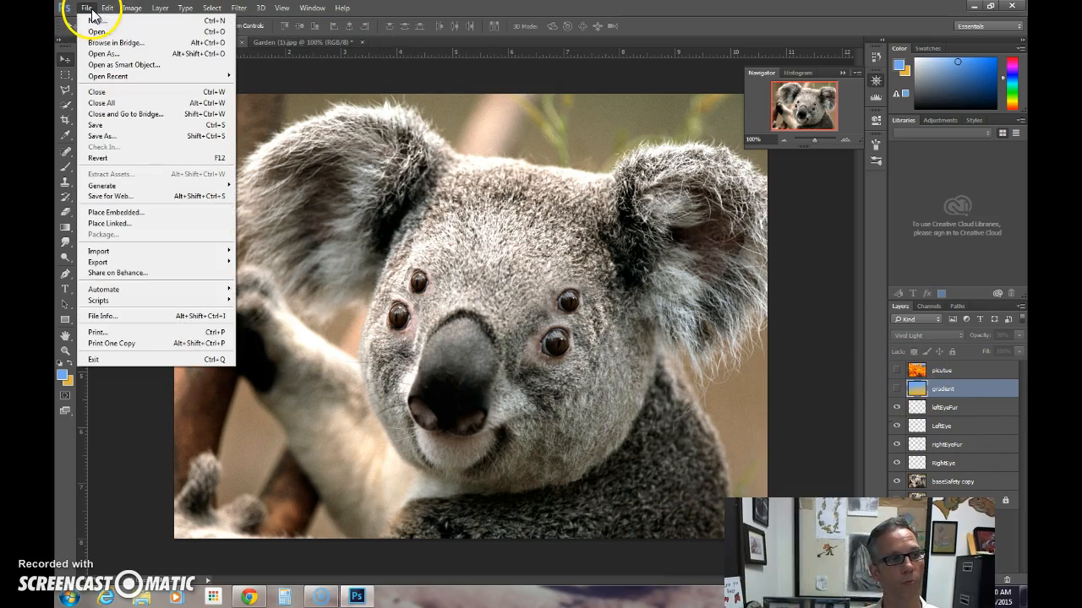
{"action": "left_click", "coordinate": [98, 31]}
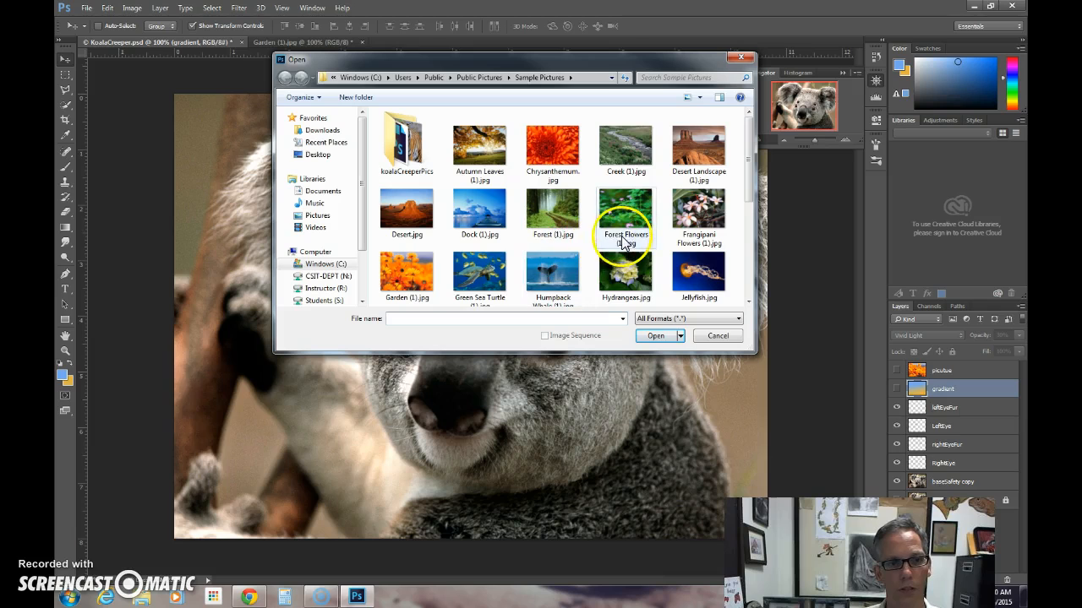
{"action": "left_click", "coordinate": [668, 272]}
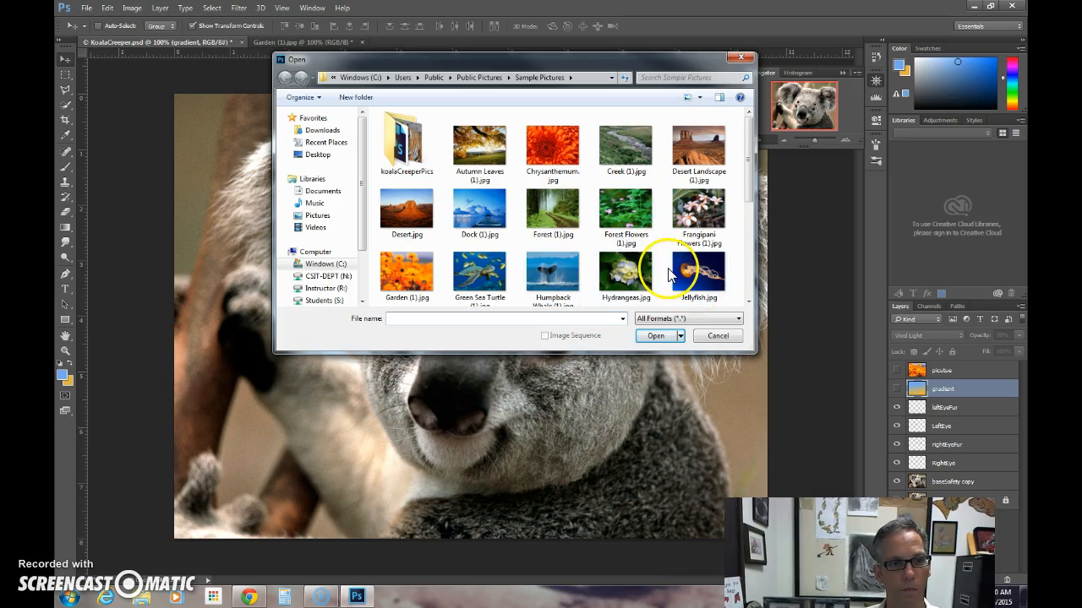
{"action": "left_click", "coordinate": [479, 272]}
{"action": "left_click", "coordinate": [656, 335]}
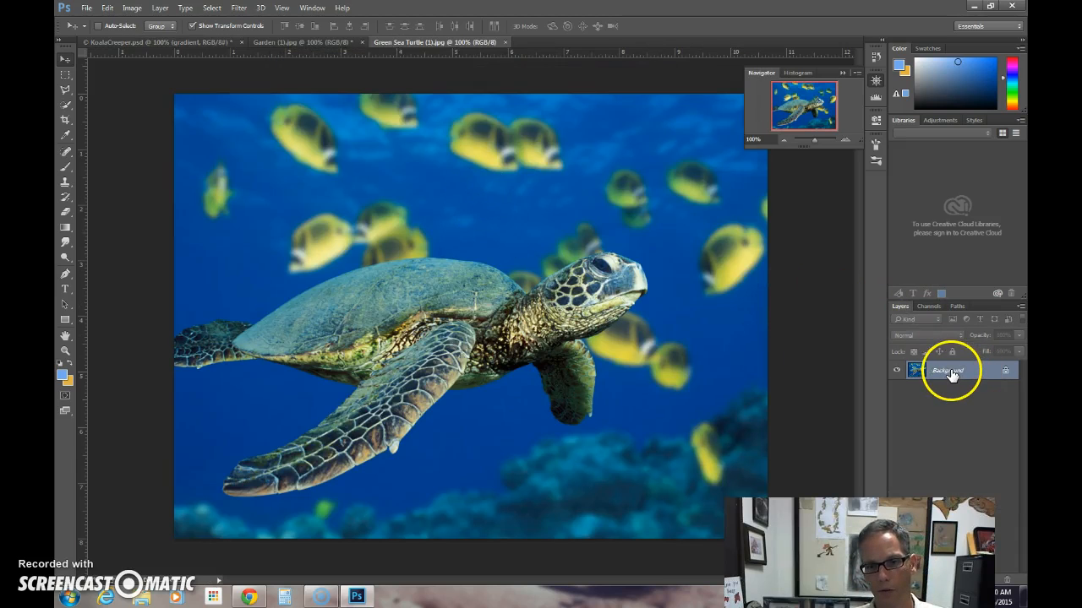
Duplicate the turtle image's Background layer and hide the original
{"action": "left_click_drag", "start_coordinate": [953, 374], "coordinate": [985, 579]}
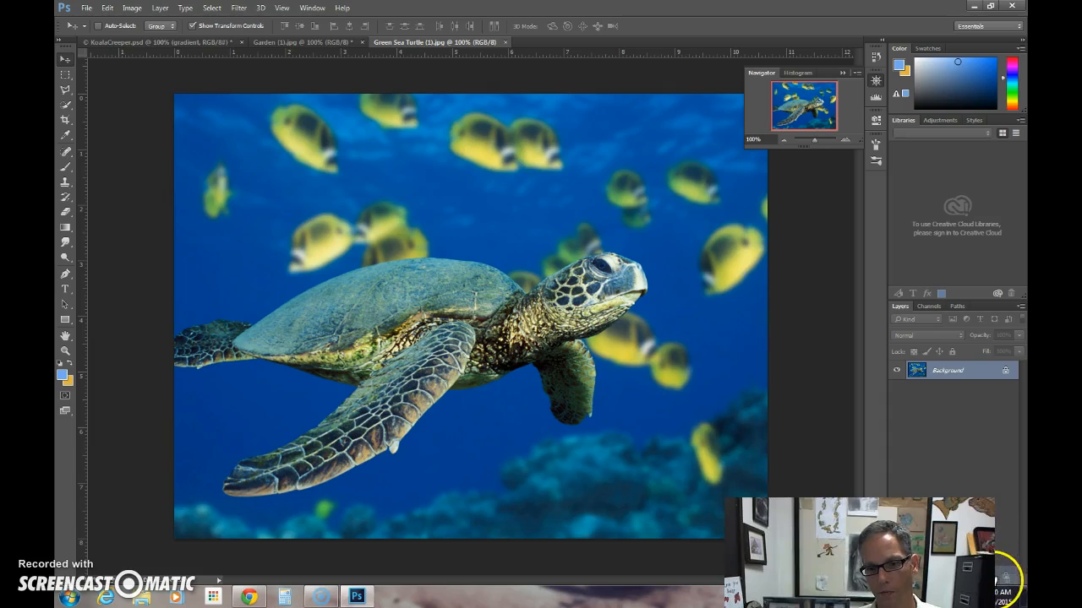
{"action": "left_click", "coordinate": [896, 388]}
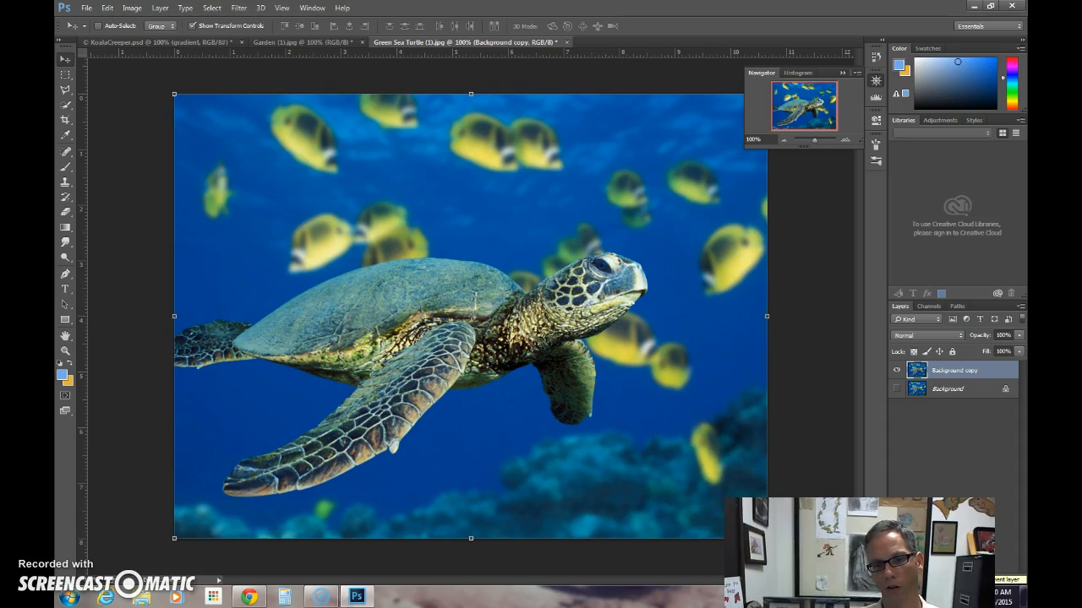
Add a Brightness/Contrast adjustment layer over the turtle copy with brightness 1 and contrast 70
{"action": "left_click", "coordinate": [951, 580]}
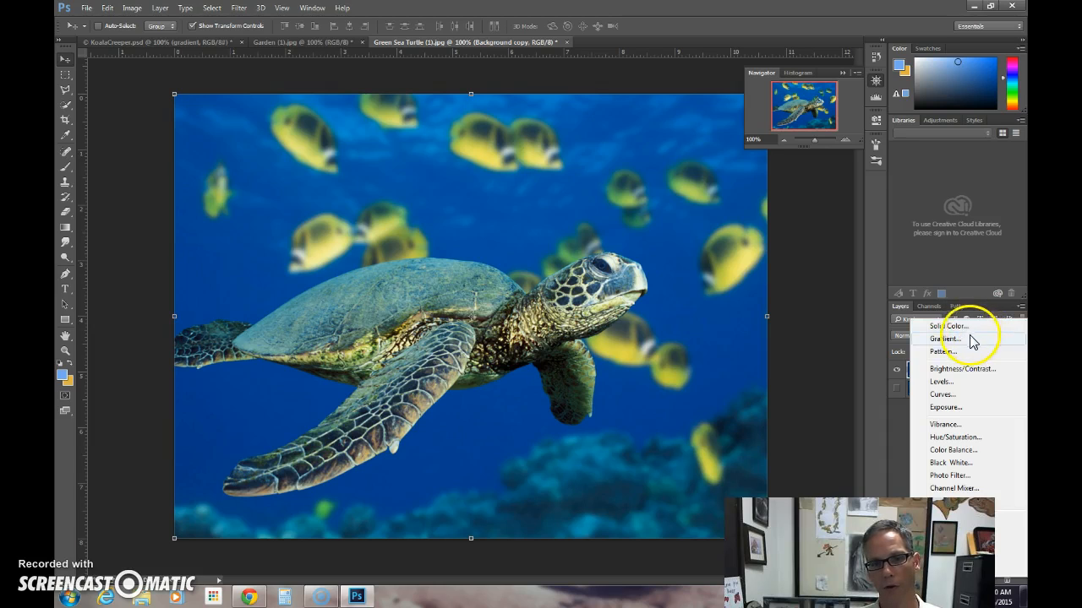
{"action": "left_click", "coordinate": [960, 375]}
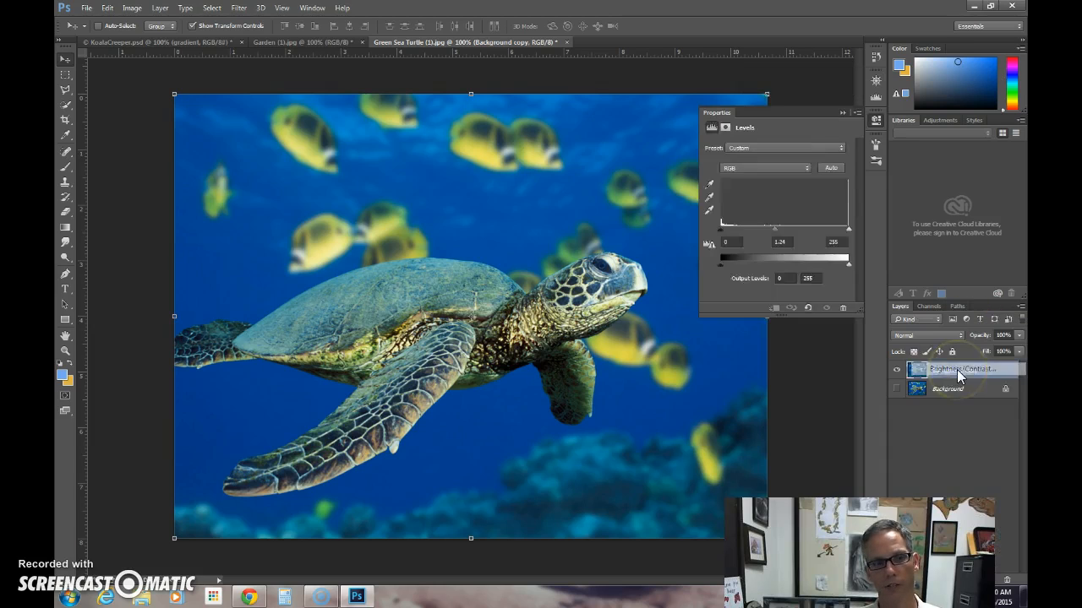
{"action": "left_click", "coordinate": [710, 173]}
{"action": "left_click_drag", "start_coordinate": [776, 178], "coordinate": [840, 203]}
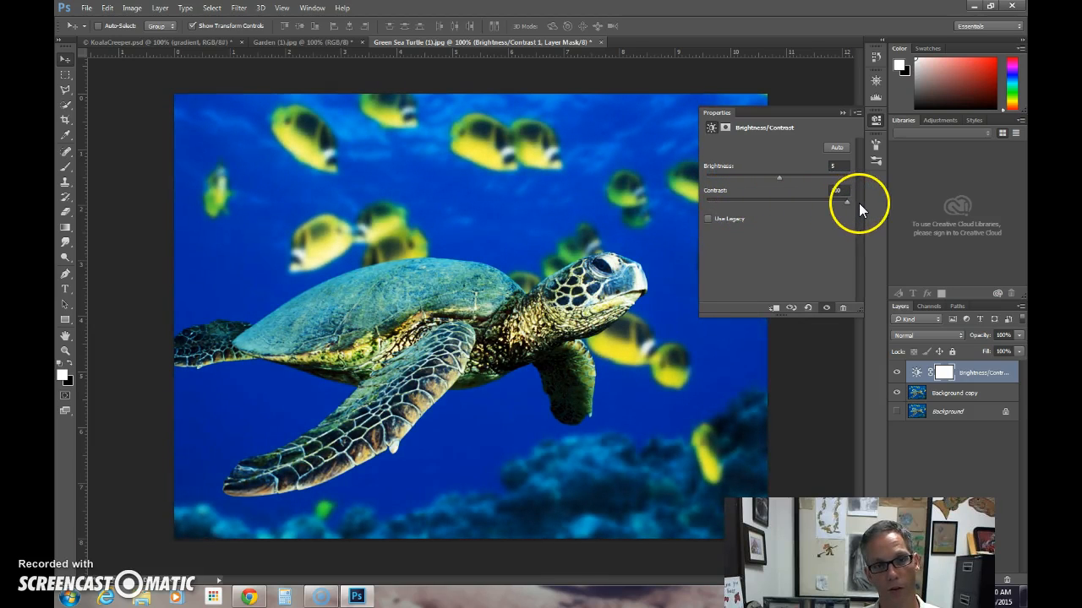
{"action": "mouse_move", "coordinate": [777, 178]}
{"action": "left_mouse_down"}
{"action": "mouse_move", "coordinate": [752, 178]}
{"action": "mouse_move", "coordinate": [777, 178]}
{"action": "left_mouse_up"}
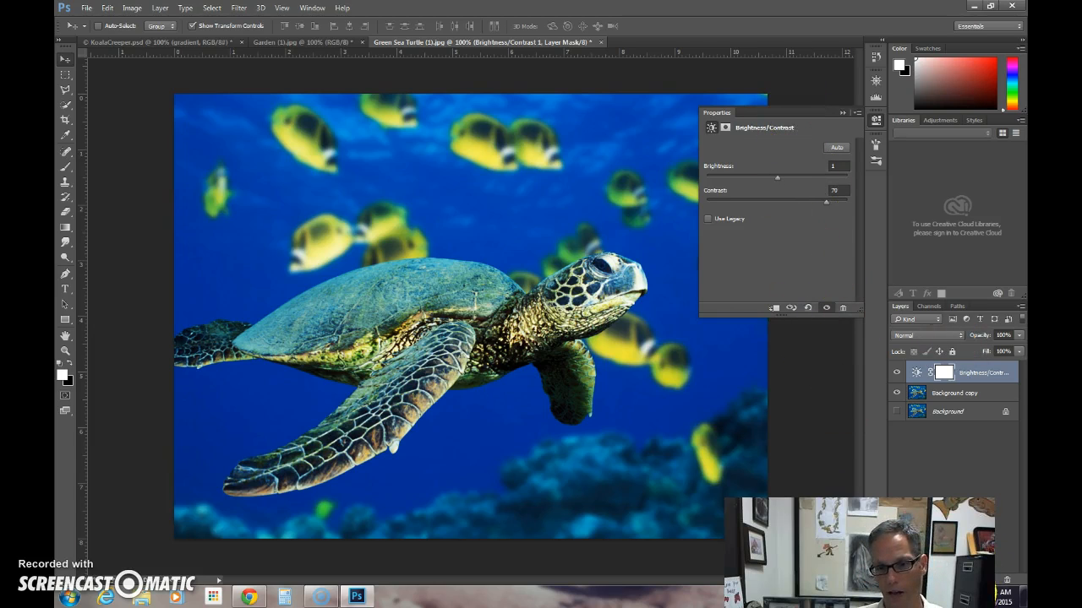
Add a Hue/Saturation adjustment layer above the Brightness/Contrast layer and display its settings for editing
{"action": "left_click", "coordinate": [955, 580]}
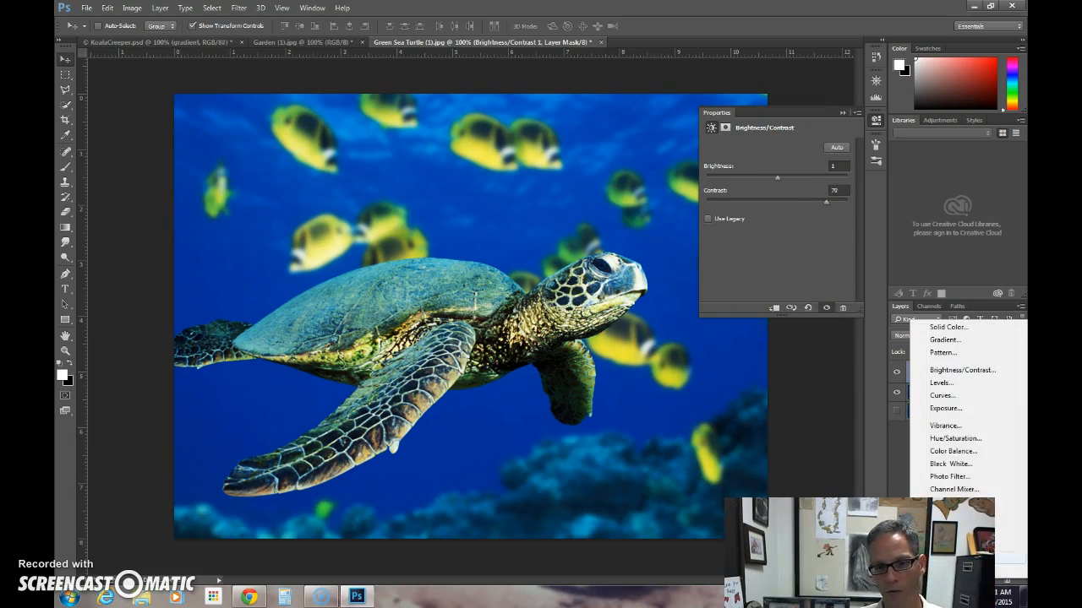
{"action": "left_click", "coordinate": [961, 440]}
{"action": "left_click", "coordinate": [938, 415]}
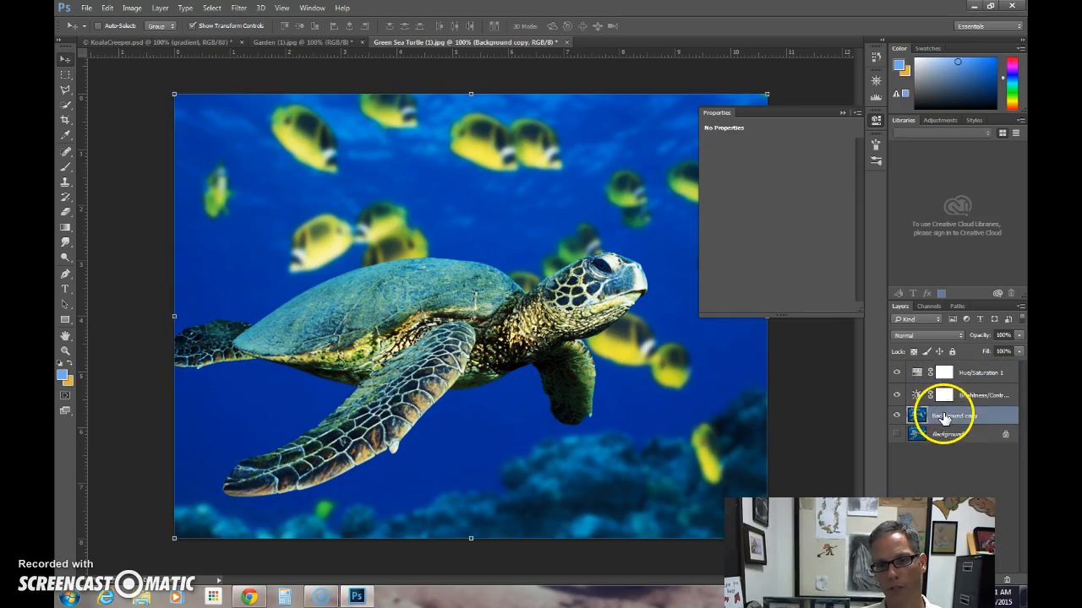
{"action": "left_click", "coordinate": [946, 396]}
{"action": "left_click", "coordinate": [951, 371]}
{"action": "left_click", "coordinate": [973, 394]}
{"action": "left_click", "coordinate": [971, 377]}
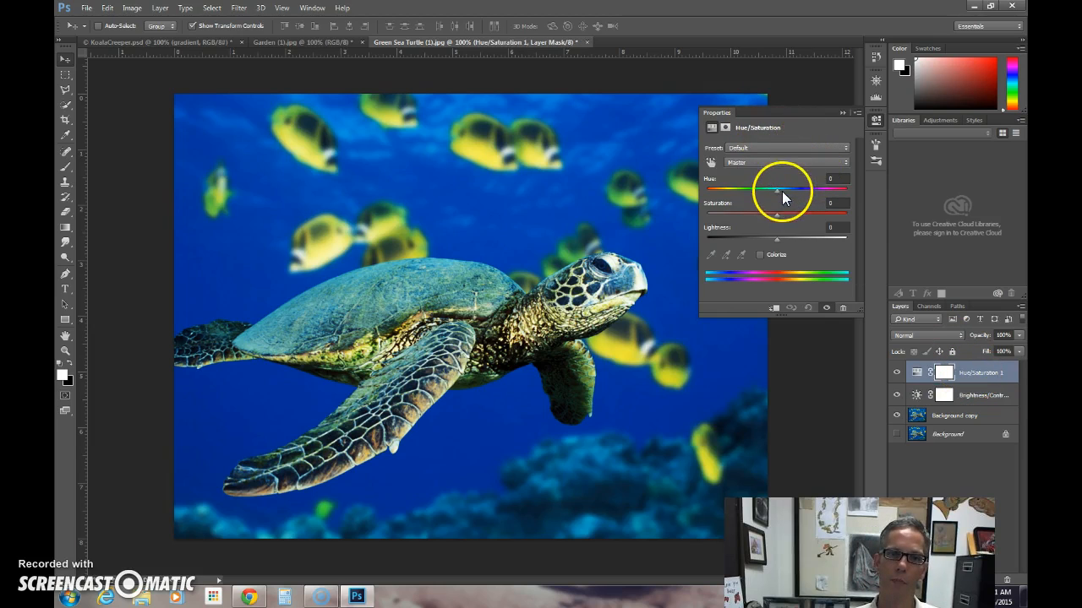
Set the Hue/Saturation adjustment to hue -41 and saturation -71, keeping lightness at 0
{"action": "left_click_drag", "start_coordinate": [775, 190], "coordinate": [748, 191]}
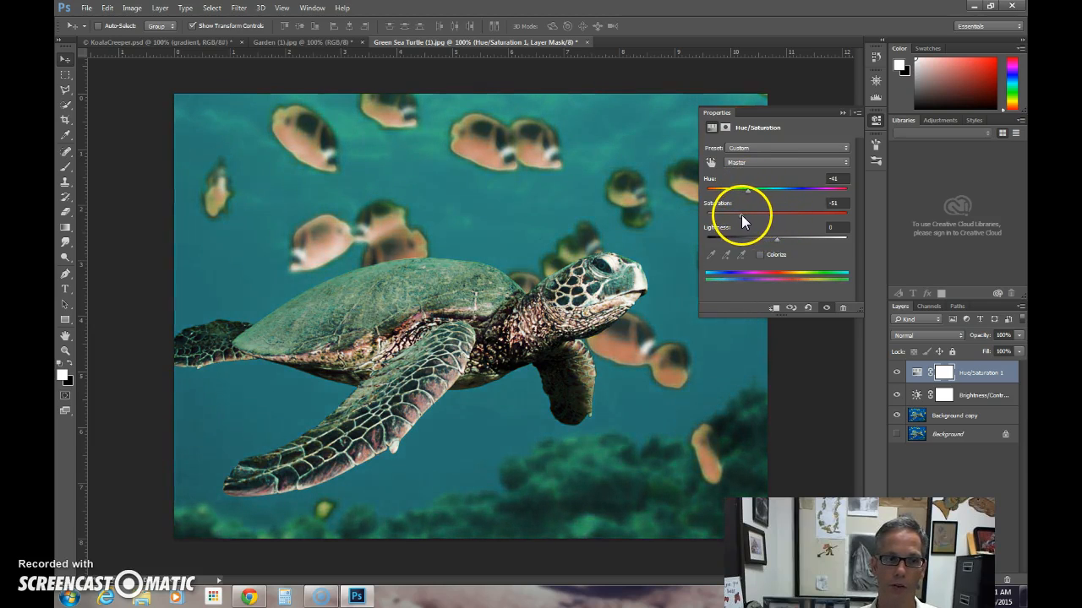
{"action": "left_click_drag", "start_coordinate": [734, 215], "coordinate": [717, 213]}
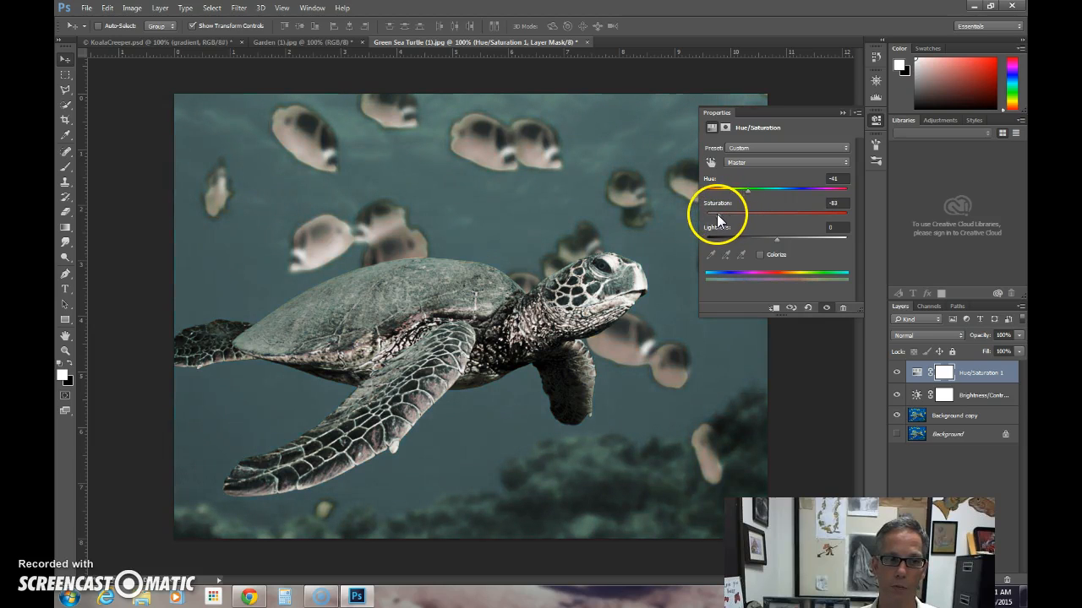
{"action": "mouse_move", "coordinate": [778, 239]}
{"action": "left_mouse_down"}
{"action": "mouse_move", "coordinate": [755, 239]}
{"action": "mouse_move", "coordinate": [777, 239]}
{"action": "left_mouse_up"}
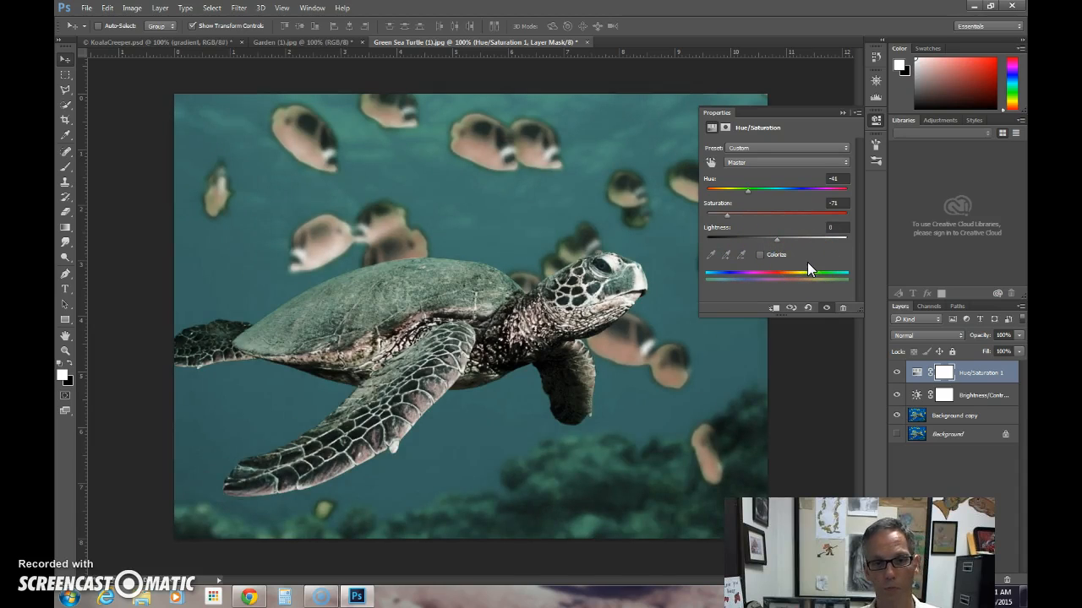
Delete the Hue/Saturation adjustment layer and add a fresh one directly above the Background copy layer
{"action": "left_click_drag", "start_coordinate": [818, 262], "coordinate": [821, 184]}
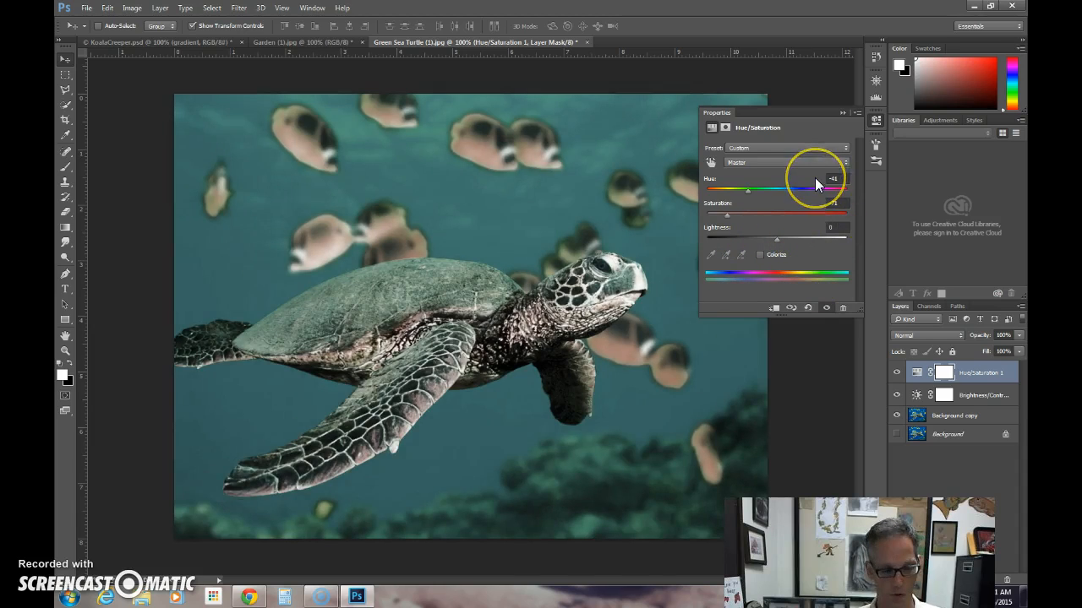
{"action": "key", "text": "Delete"}
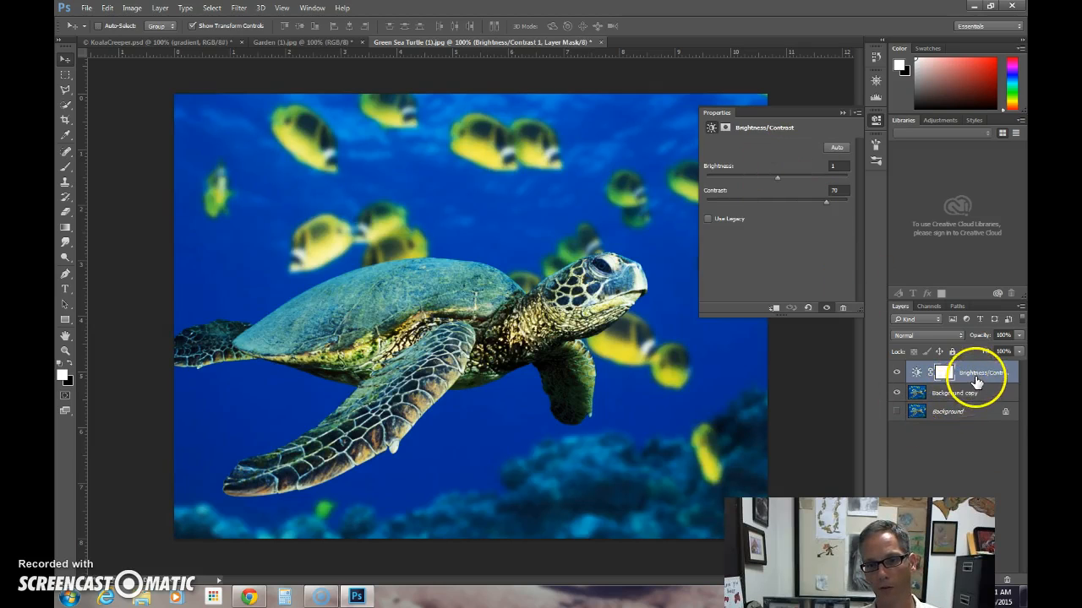
{"action": "left_click", "coordinate": [947, 393]}
{"action": "left_click", "coordinate": [962, 580]}
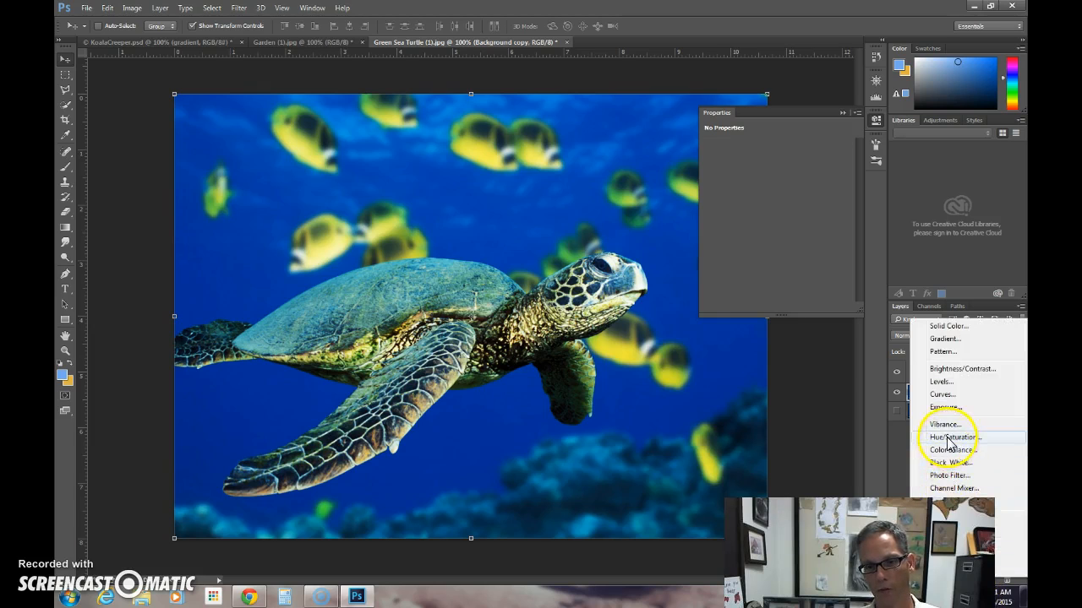
{"action": "left_click", "coordinate": [952, 443]}
{"action": "left_click", "coordinate": [751, 147]}
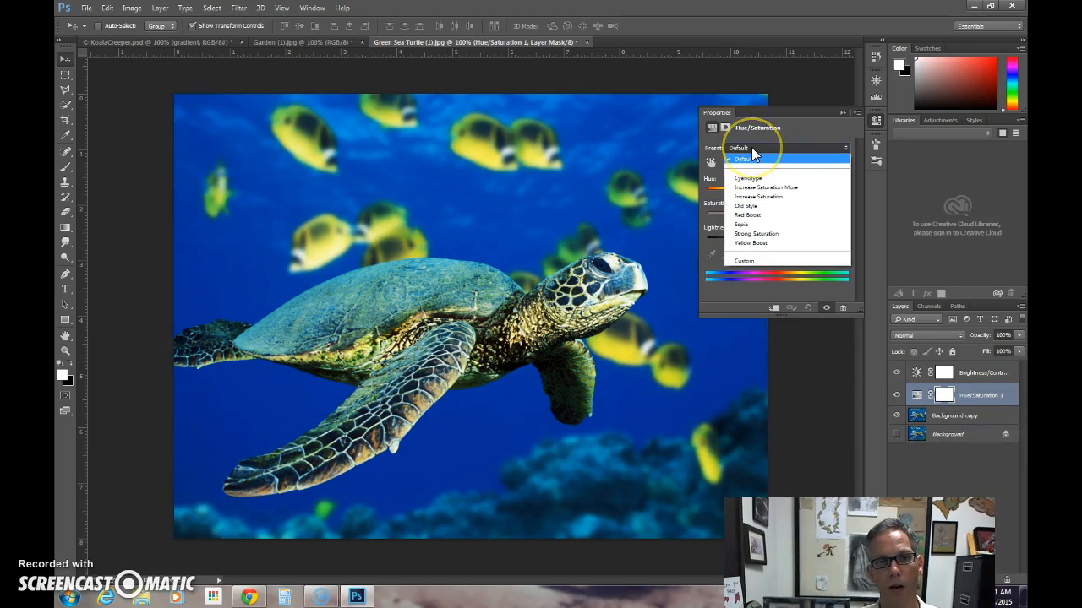
{"action": "left_click", "coordinate": [786, 131]}
Target the Blues in the Hue/Saturation adjustment, try lower saturation and lightness, and settle on saturation +100 and lightness -12
{"action": "left_click", "coordinate": [775, 162]}
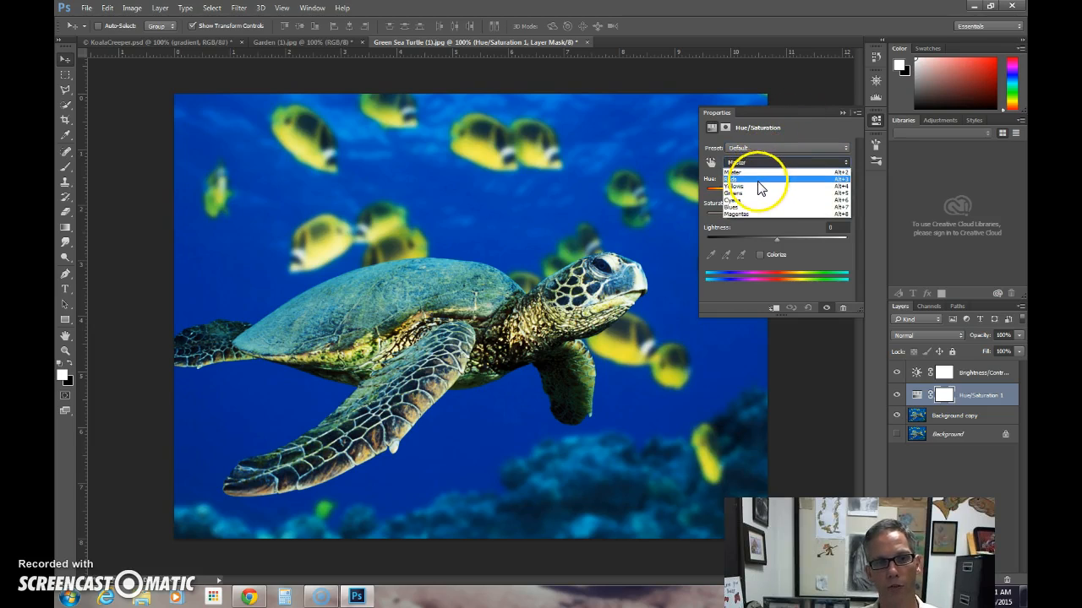
{"action": "left_click", "coordinate": [754, 207]}
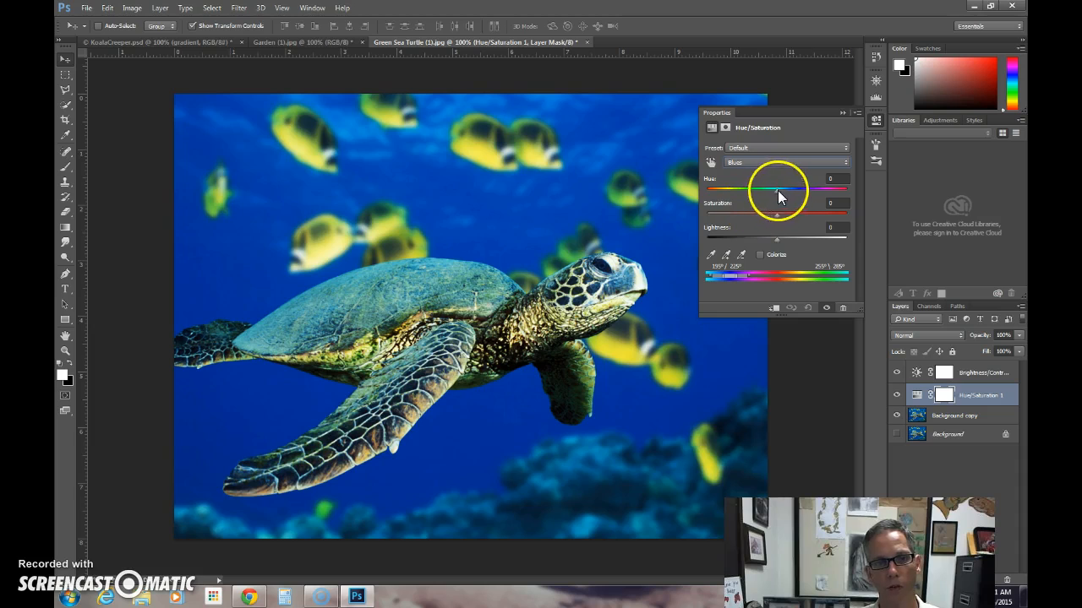
{"action": "left_click_drag", "start_coordinate": [777, 215], "coordinate": [702, 218]}
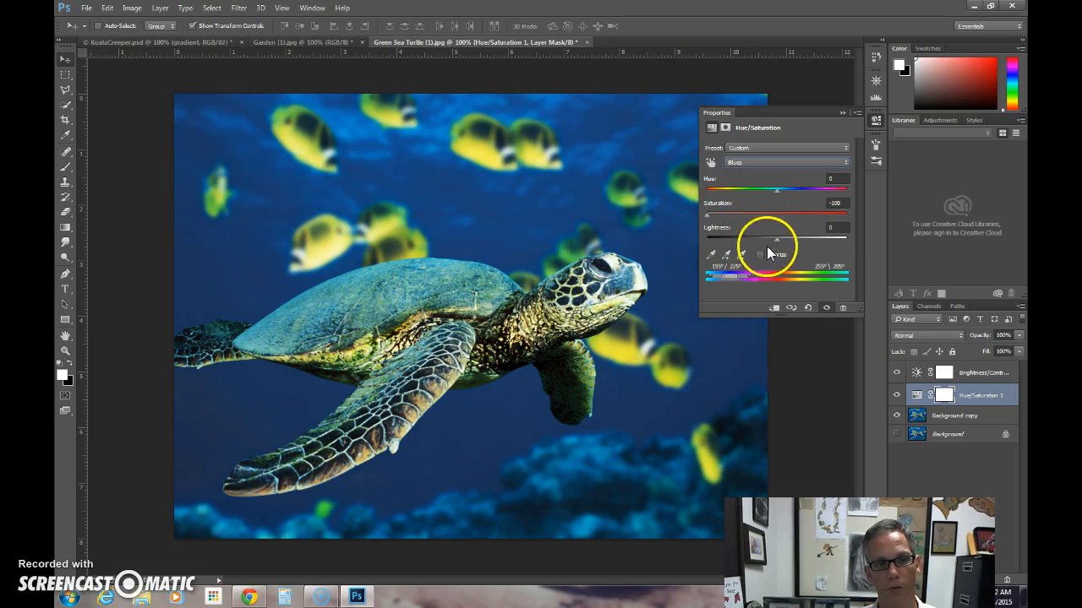
{"action": "left_click_drag", "start_coordinate": [775, 241], "coordinate": [750, 241]}
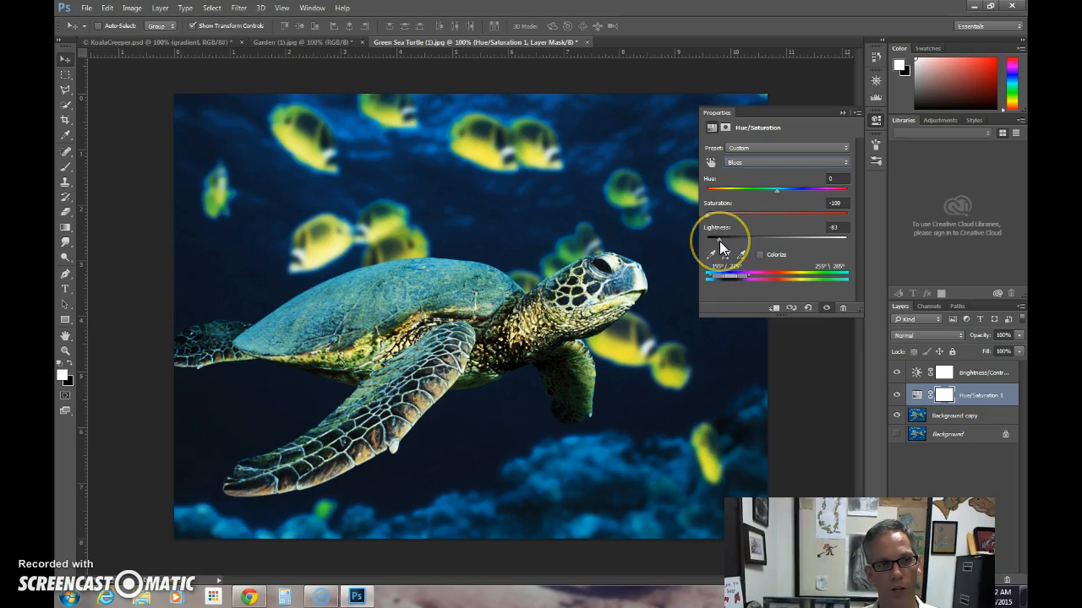
{"action": "left_click_drag", "start_coordinate": [726, 240], "coordinate": [771, 243]}
{"action": "left_click_drag", "start_coordinate": [706, 216], "coordinate": [728, 220]}
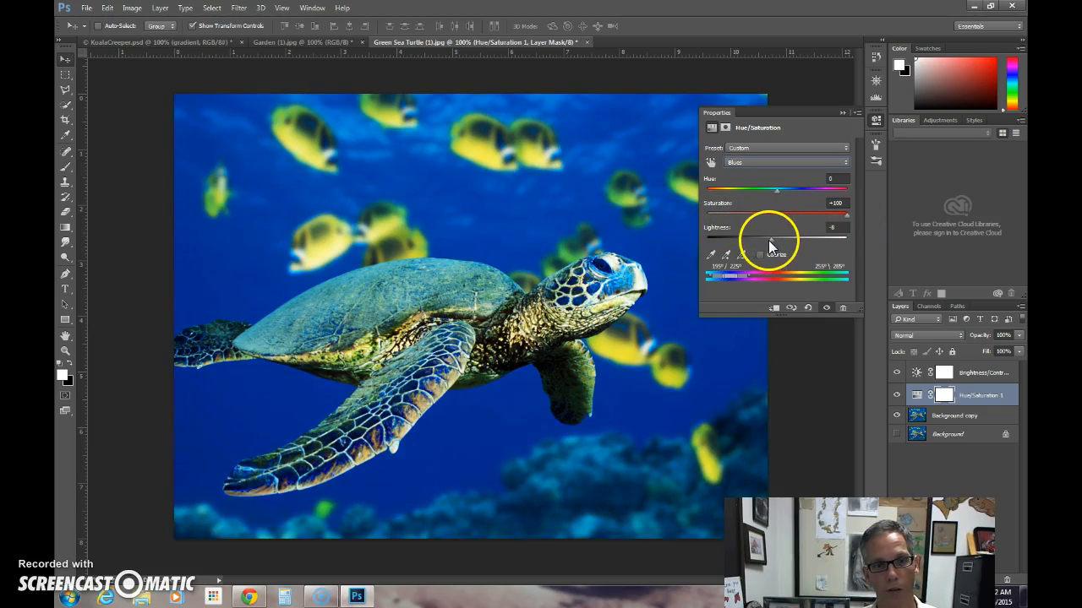
{"action": "mouse_move", "coordinate": [772, 240]}
{"action": "left_mouse_down"}
{"action": "mouse_move", "coordinate": [812, 241]}
{"action": "mouse_move", "coordinate": [763, 243]}
{"action": "left_mouse_up"}
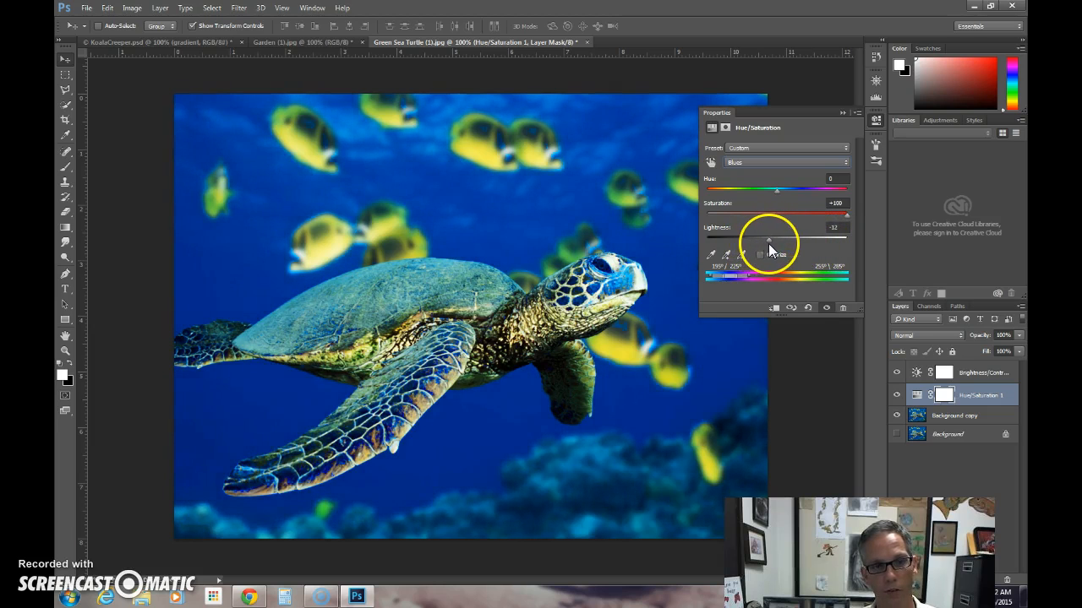
Target the Yellows in the Hue/Saturation adjustment and set saturation to -100 and lightness to -3
{"action": "left_click", "coordinate": [753, 163]}
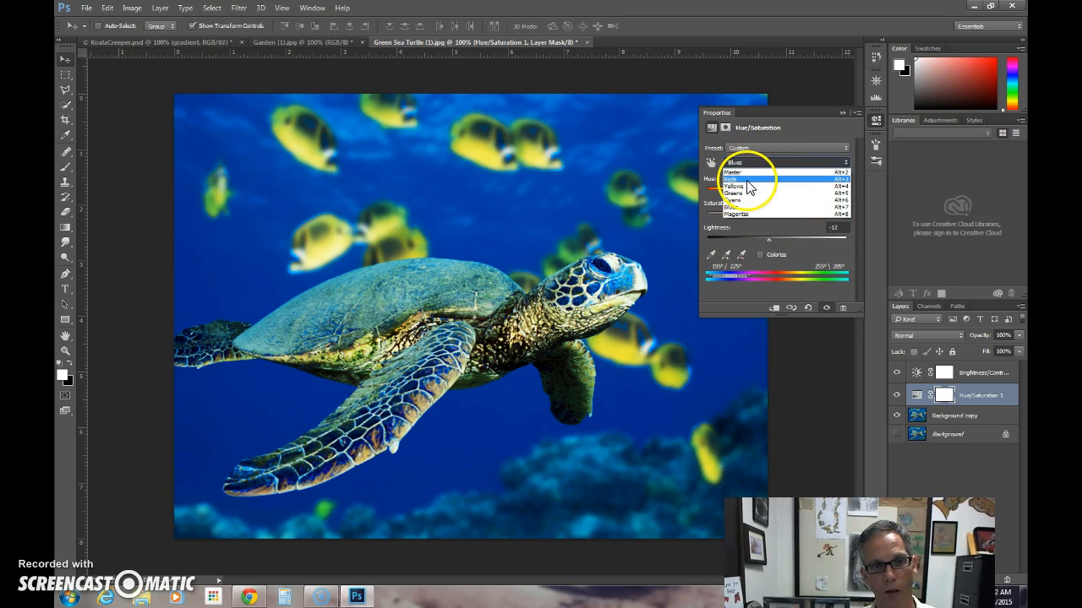
{"action": "left_click", "coordinate": [747, 186]}
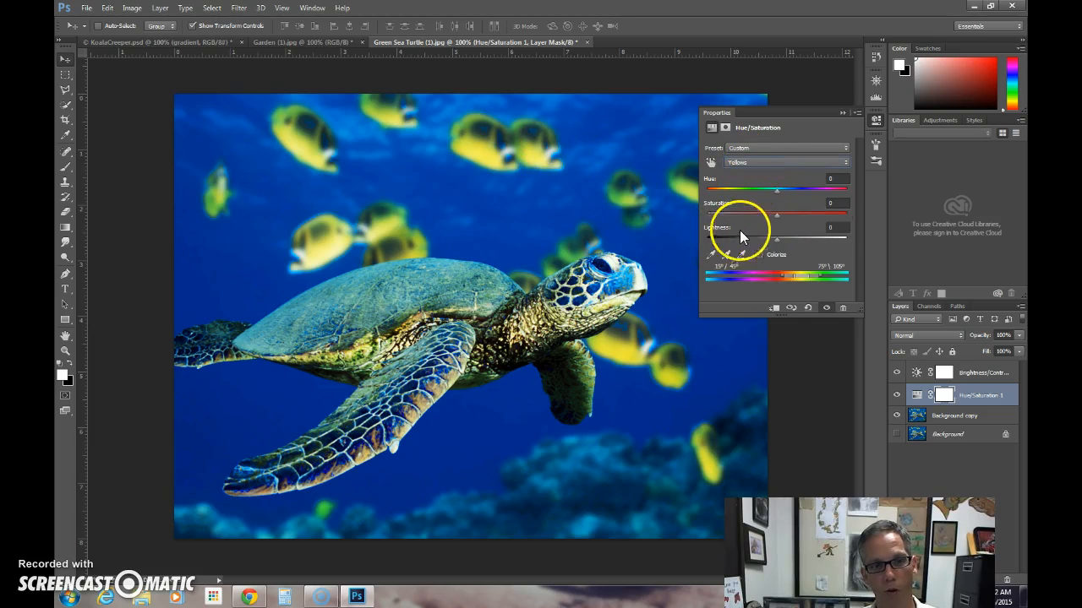
{"action": "left_click_drag", "start_coordinate": [776, 216], "coordinate": [710, 220]}
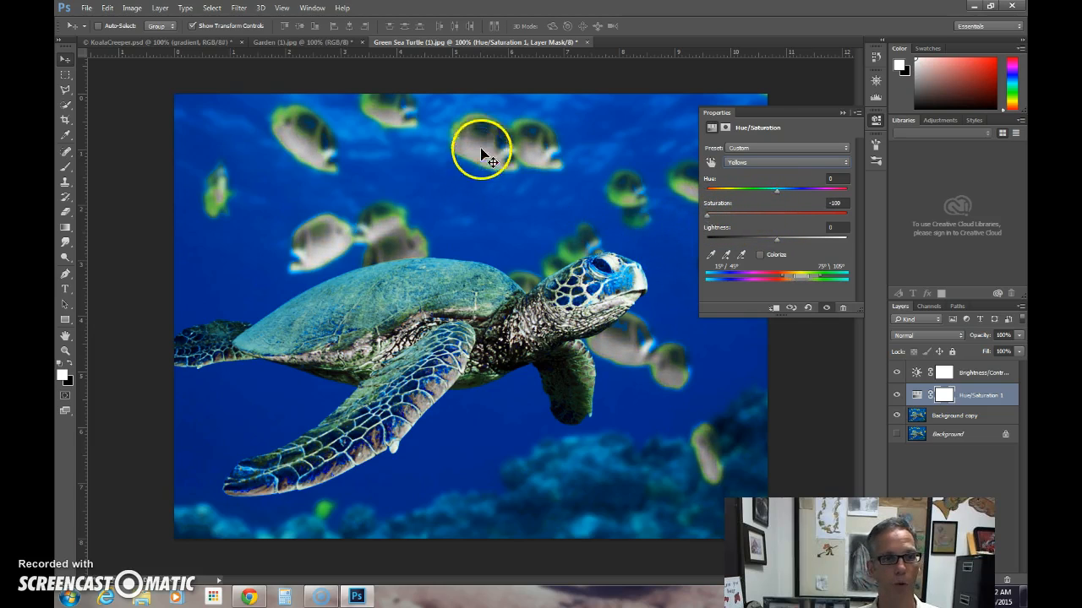
{"action": "mouse_move", "coordinate": [778, 240]}
{"action": "left_mouse_down"}
{"action": "mouse_move", "coordinate": [710, 240]}
{"action": "mouse_move", "coordinate": [817, 245]}
{"action": "mouse_move", "coordinate": [774, 244]}
{"action": "left_mouse_up"}
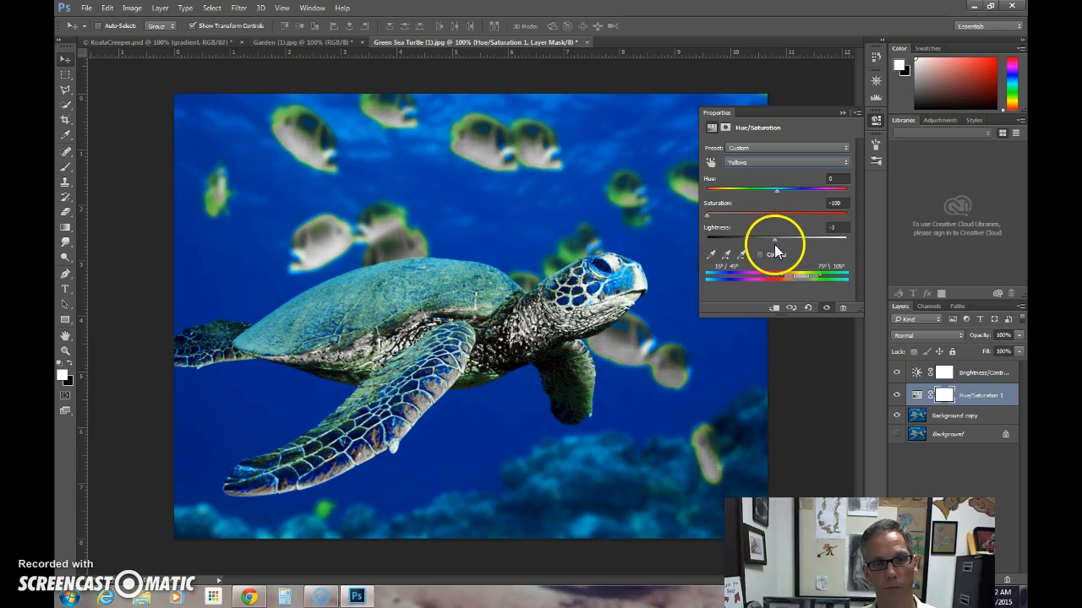
Try the Cyanotype and Increase Saturation More presets on the Hue/Saturation adjustment
{"action": "left_click", "coordinate": [752, 149]}
{"action": "left_click", "coordinate": [750, 179]}
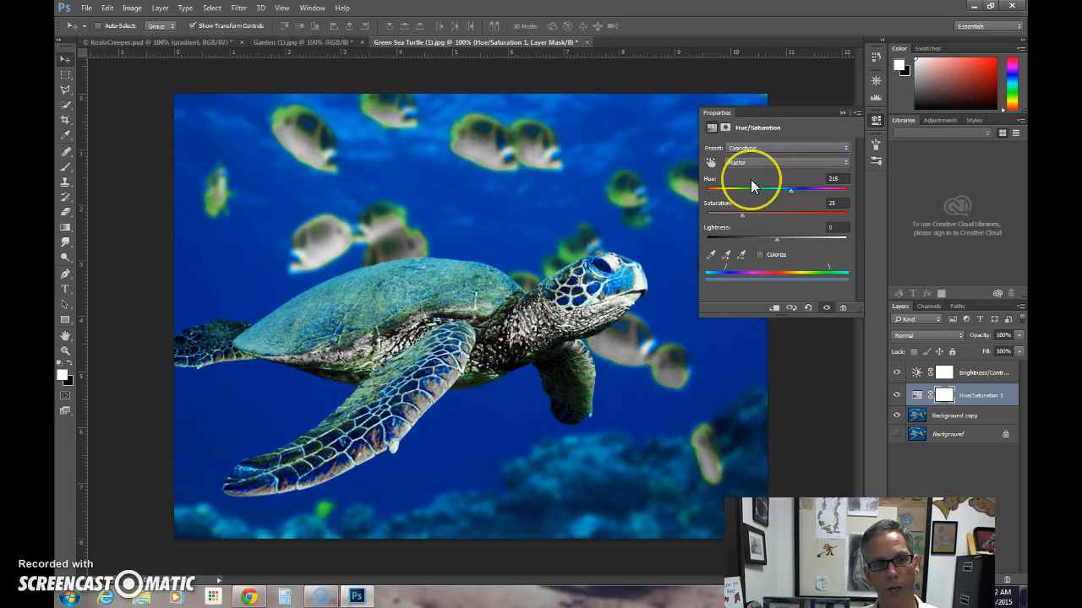
{"action": "left_click", "coordinate": [759, 150]}
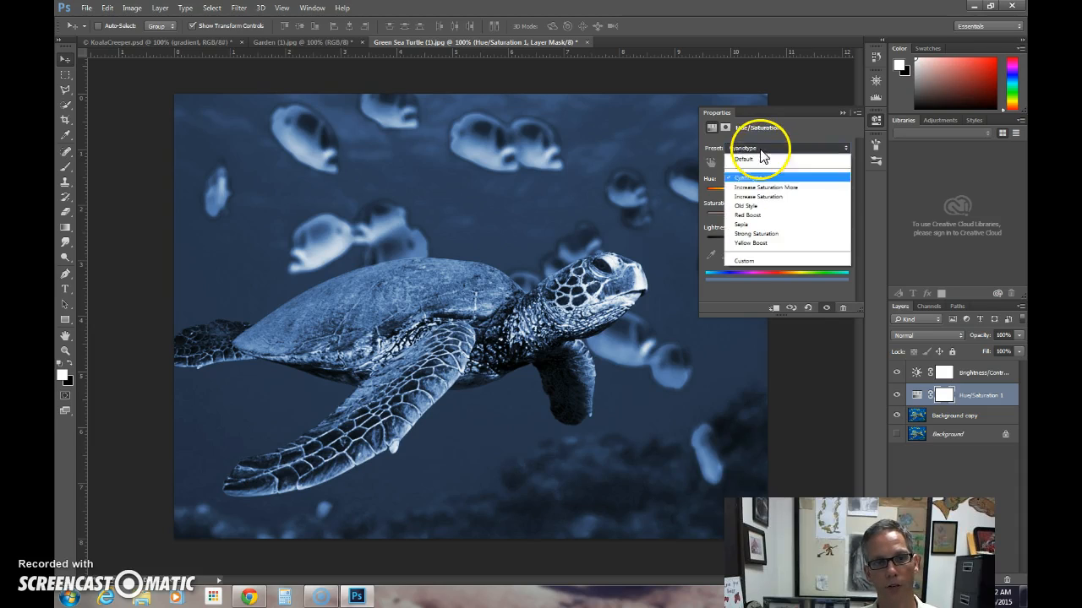
{"action": "left_click", "coordinate": [758, 189]}
{"action": "left_click", "coordinate": [778, 163]}
{"action": "left_click", "coordinate": [777, 158]}
Try the Old Style, Red Boost and Sepia presets on the Hue/Saturation adjustment
{"action": "left_click", "coordinate": [776, 149]}
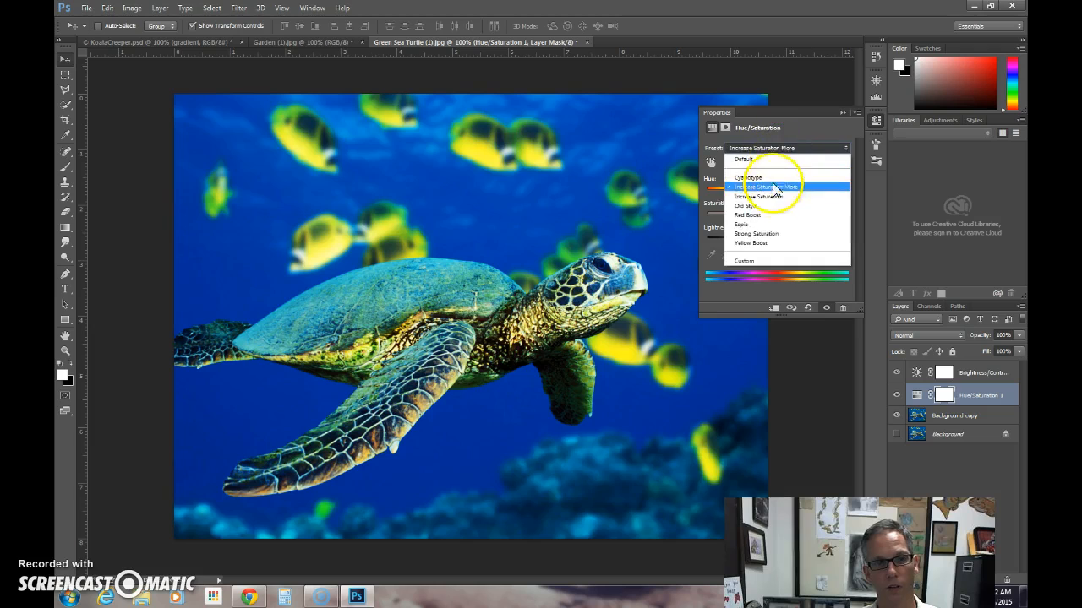
{"action": "left_click", "coordinate": [771, 207]}
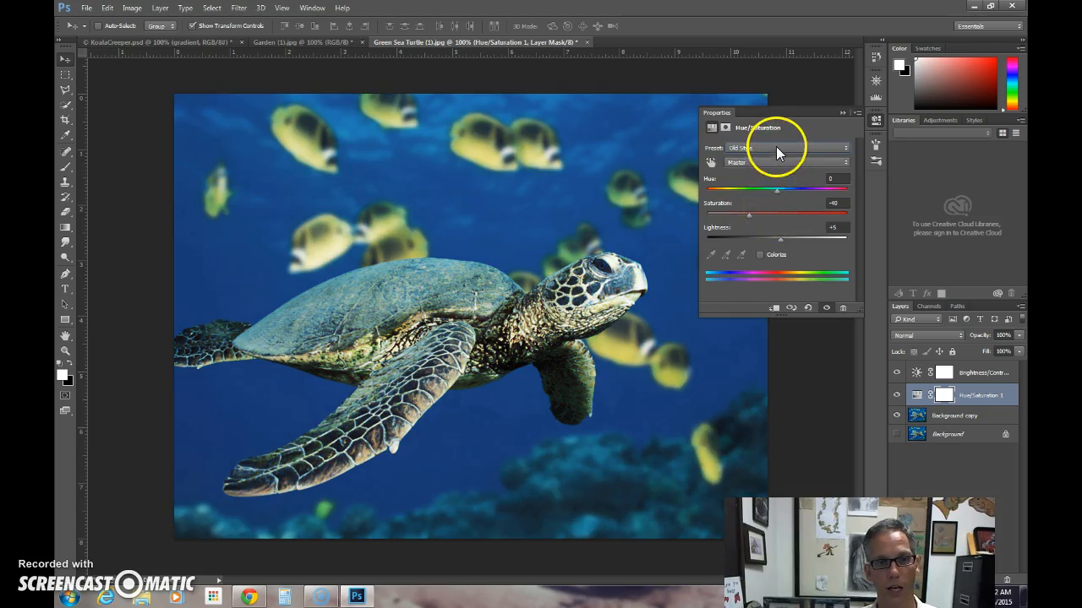
{"action": "left_click", "coordinate": [776, 148]}
{"action": "left_click", "coordinate": [772, 219]}
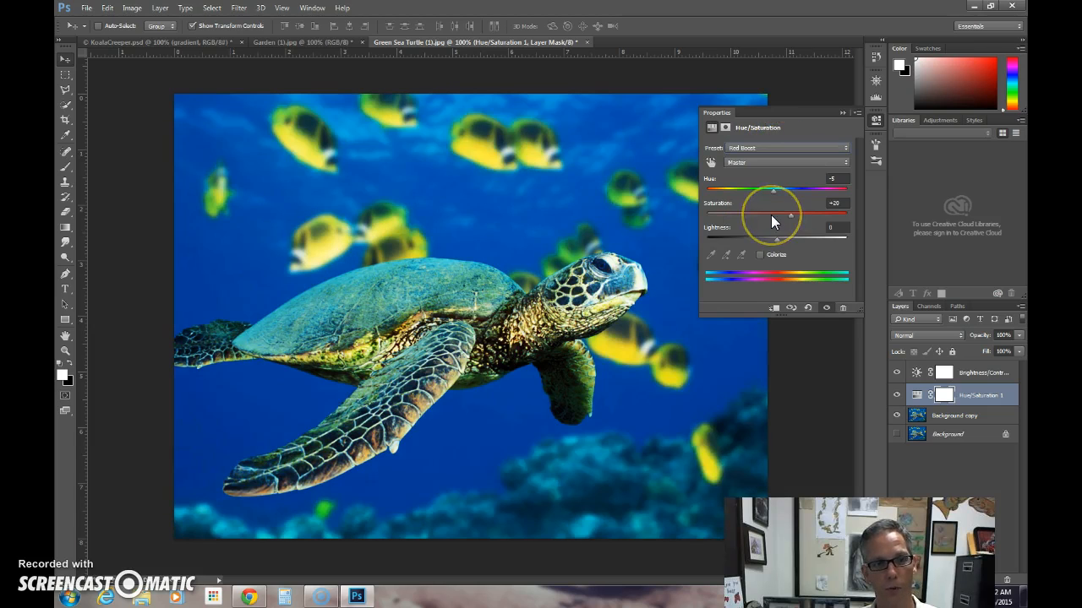
{"action": "left_click", "coordinate": [770, 151]}
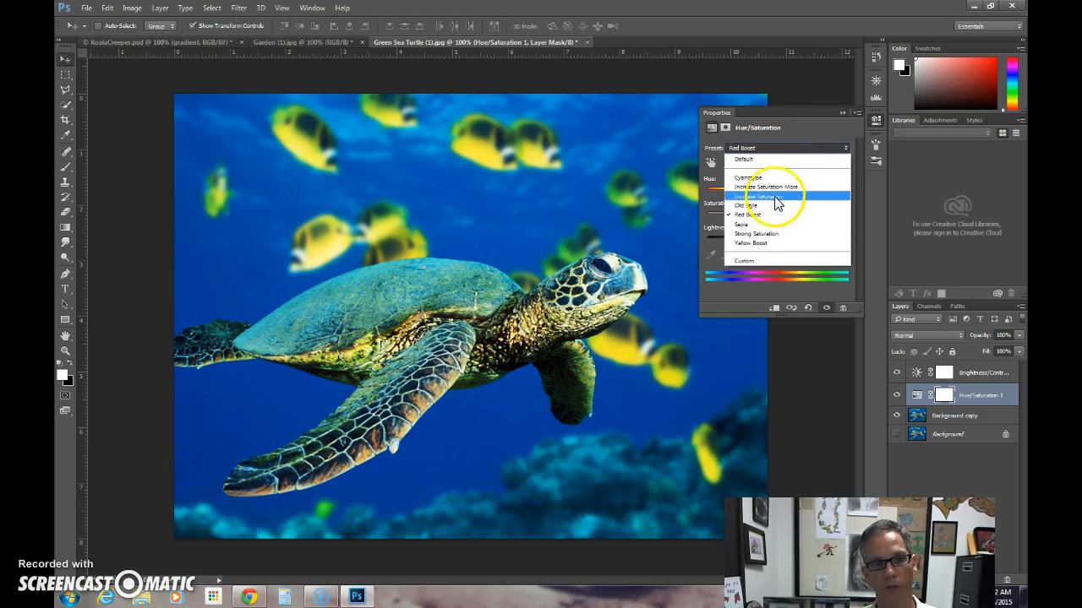
{"action": "left_click", "coordinate": [767, 224]}
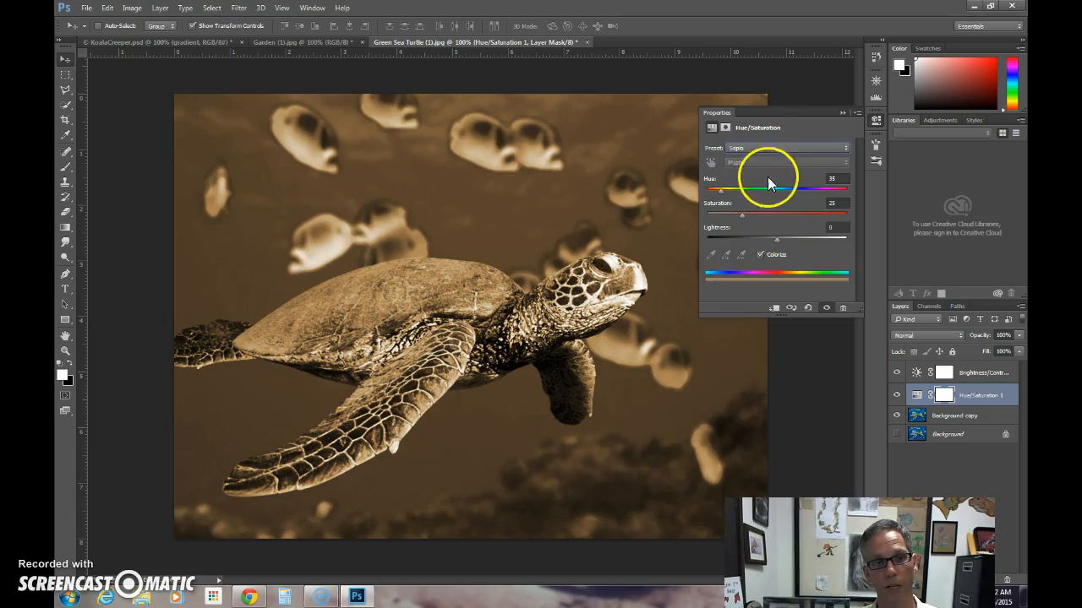
Try the Strong Saturation and Yellow Boost presets, and return the Hue/Saturation adjustment to Default
{"action": "left_click", "coordinate": [760, 149]}
{"action": "left_click", "coordinate": [764, 234]}
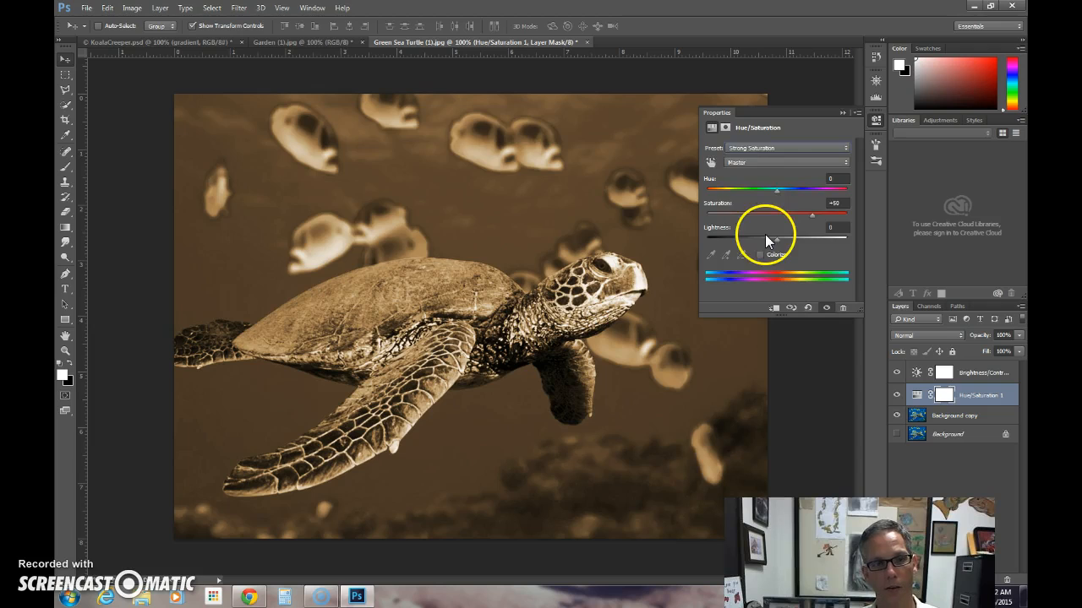
{"action": "left_click", "coordinate": [770, 145]}
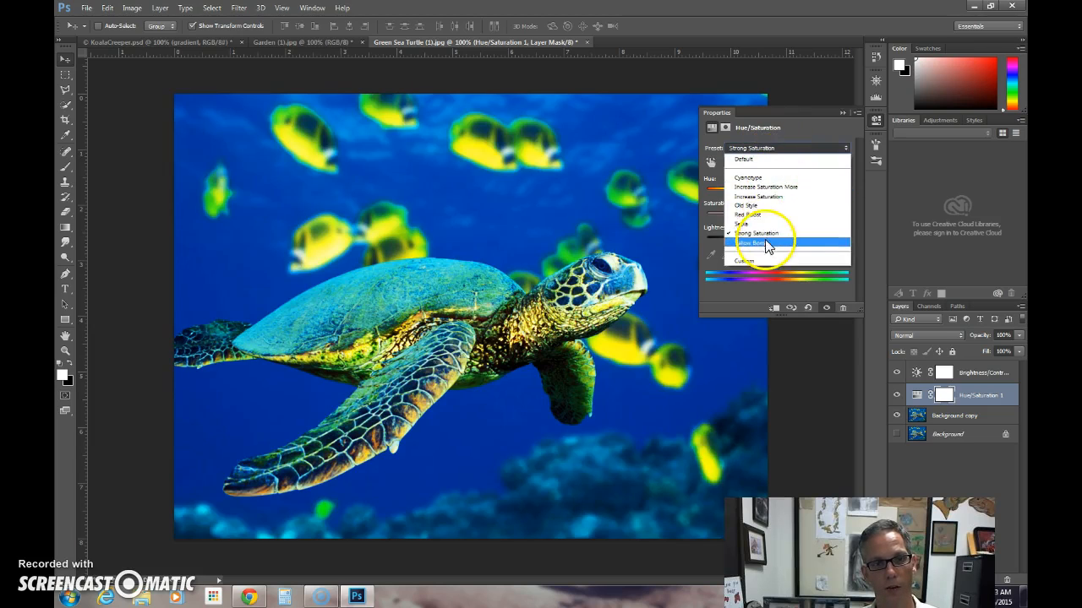
{"action": "left_click", "coordinate": [766, 242]}
{"action": "left_click", "coordinate": [785, 150]}
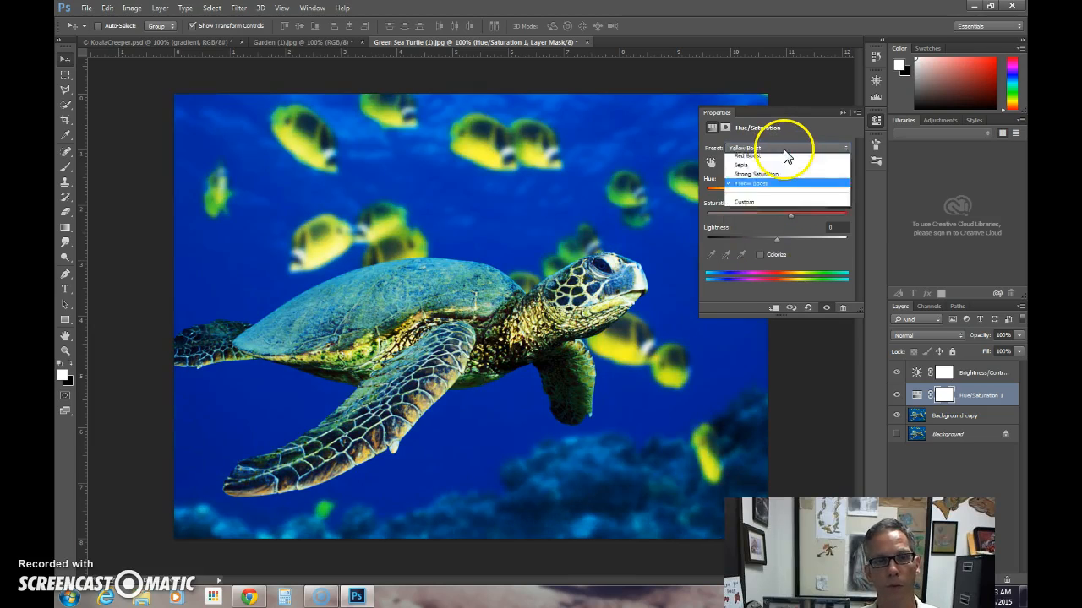
{"action": "left_click", "coordinate": [778, 159]}
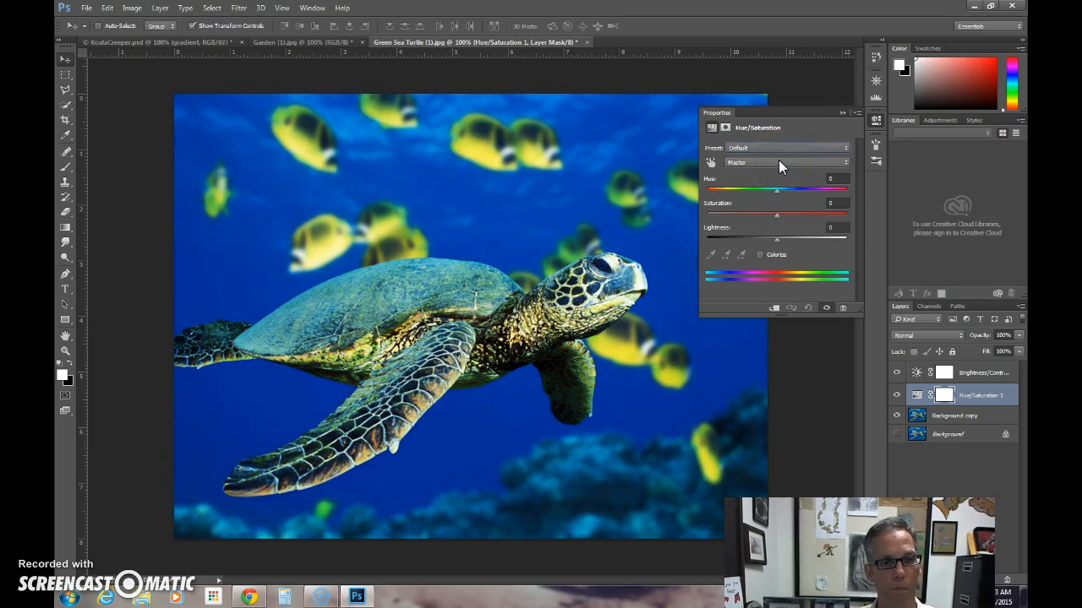
Duplicate the Background copy layer and move the duplicate above both adjustment layers
{"action": "left_click", "coordinate": [963, 488]}
{"action": "left_click", "coordinate": [950, 418]}
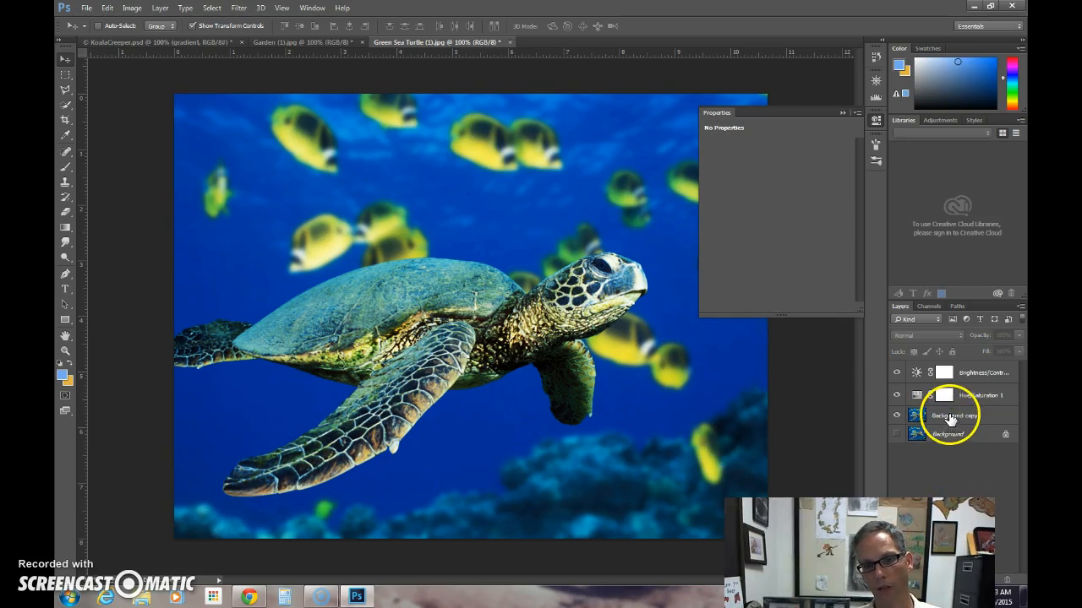
{"action": "left_click", "coordinate": [950, 419]}
{"action": "left_click_drag", "start_coordinate": [953, 417], "coordinate": [995, 571]}
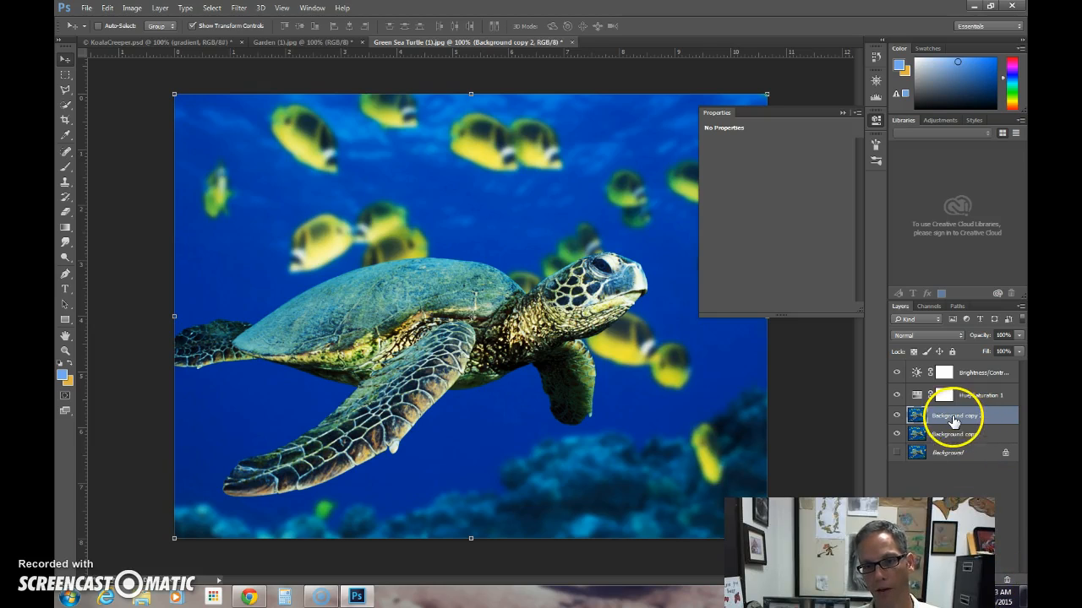
{"action": "left_click_drag", "start_coordinate": [949, 420], "coordinate": [929, 365]}
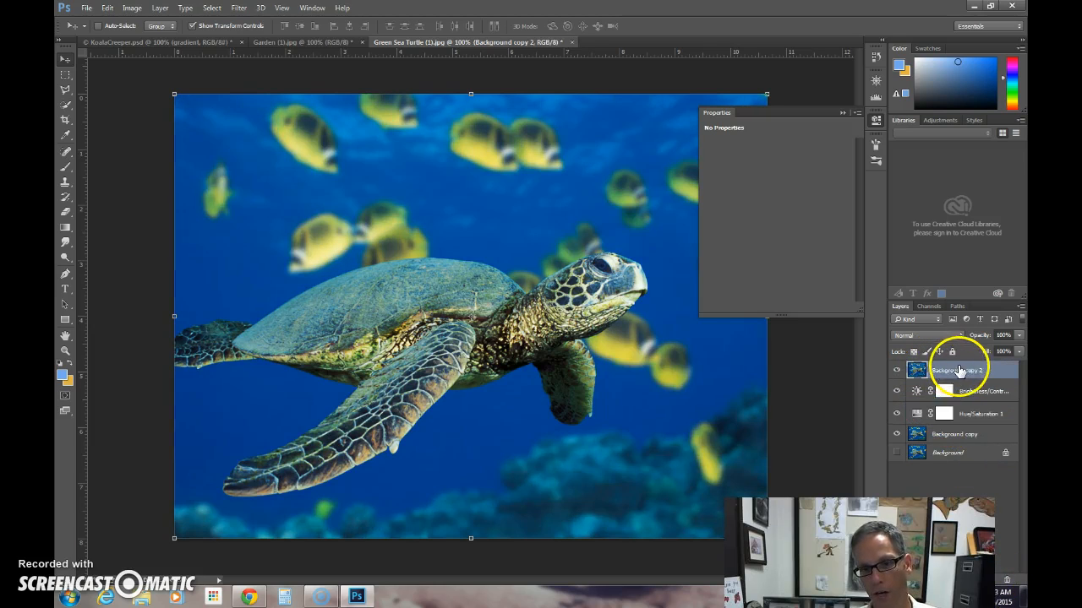
Compare the image with the Background copy 2 layer hidden and shown, and hide both adjustment layers
{"action": "left_click", "coordinate": [896, 370]}
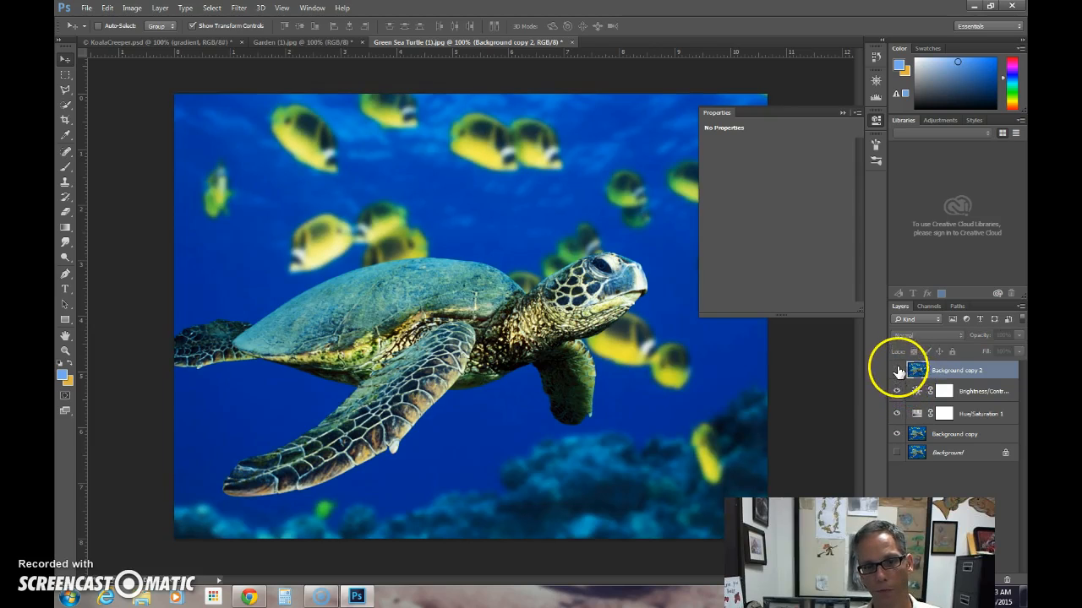
{"action": "left_click", "coordinate": [897, 370]}
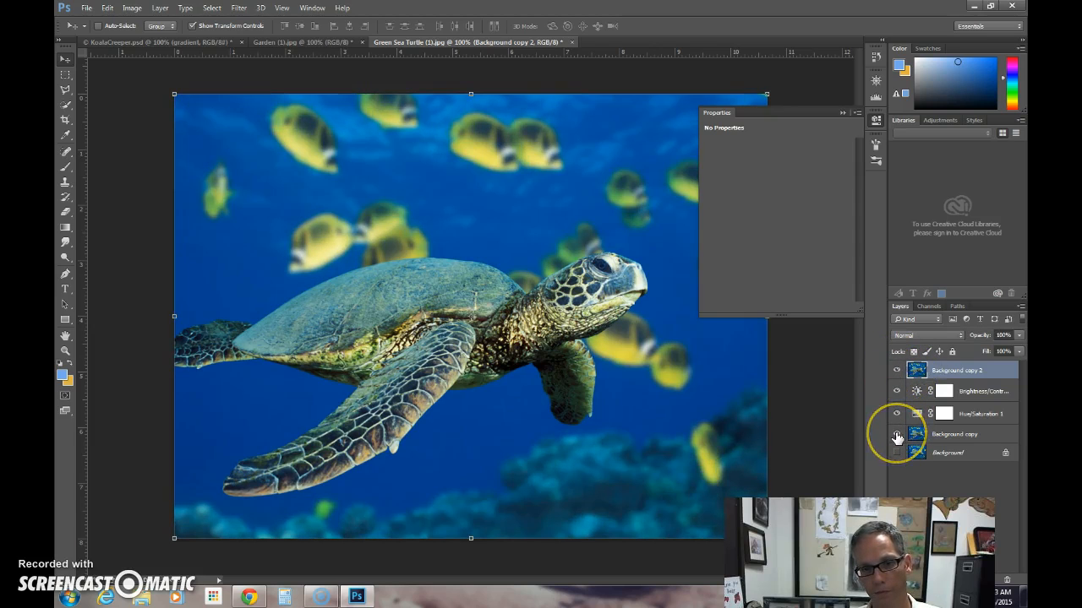
{"action": "left_click_drag", "start_coordinate": [895, 390], "coordinate": [897, 416]}
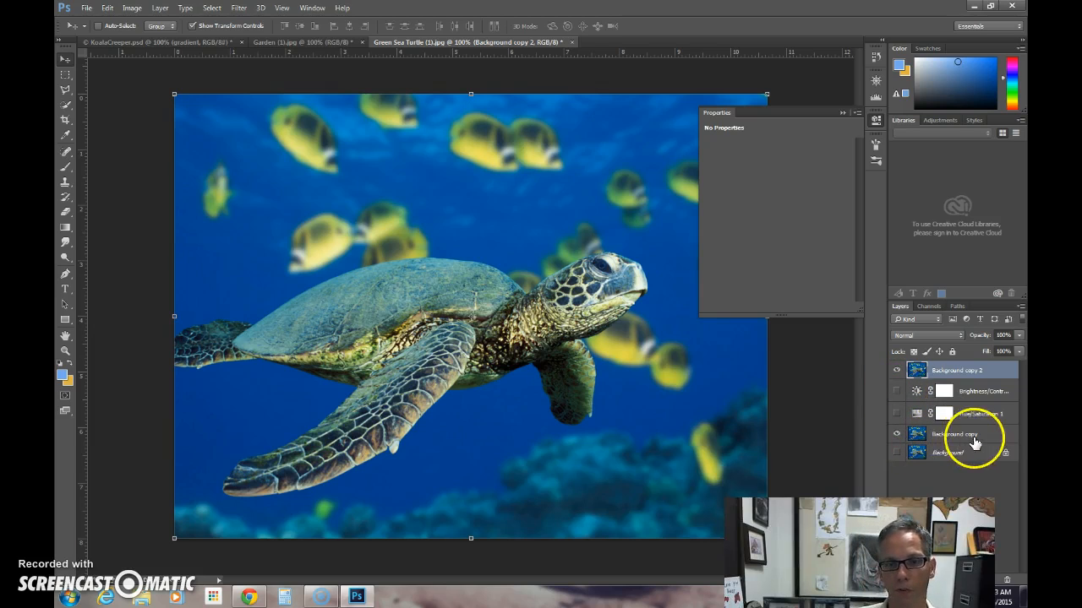
Delete all layers from Background copy 2 down to Background copy, keeping only the original Background
{"action": "left_click", "coordinate": [951, 436]}
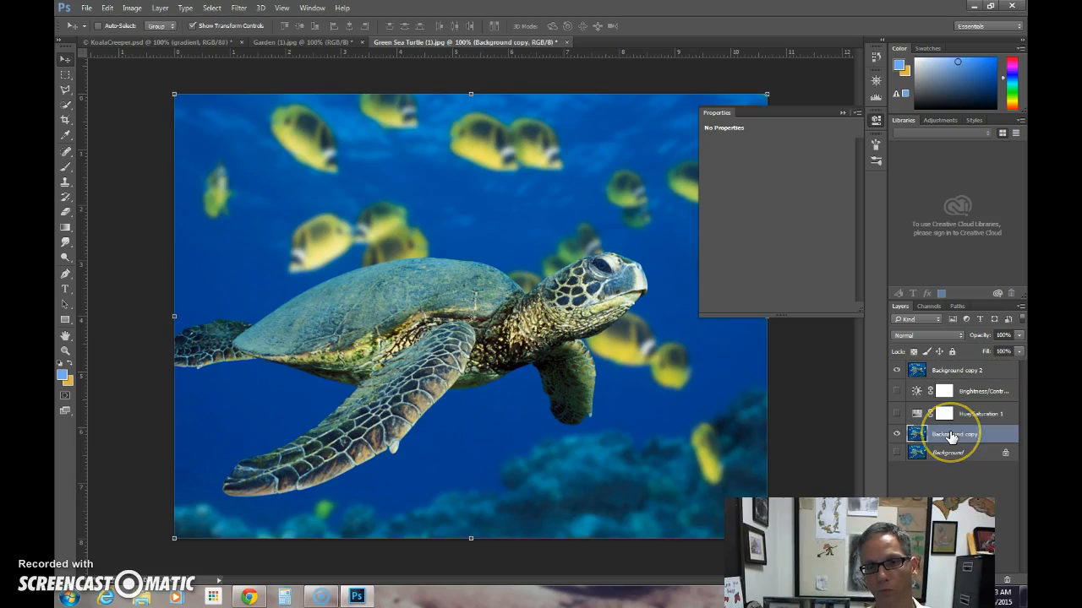
{"action": "left_click", "coordinate": [954, 368]}
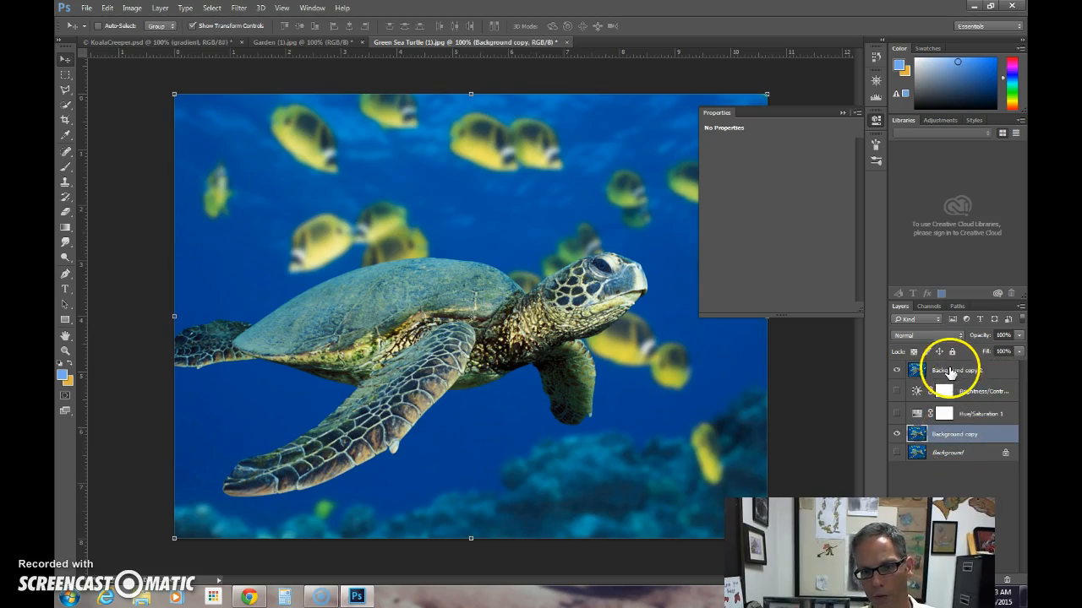
{"action": "left_click", "coordinate": [957, 436], "text": "shift"}
{"action": "key", "text": "Delete"}
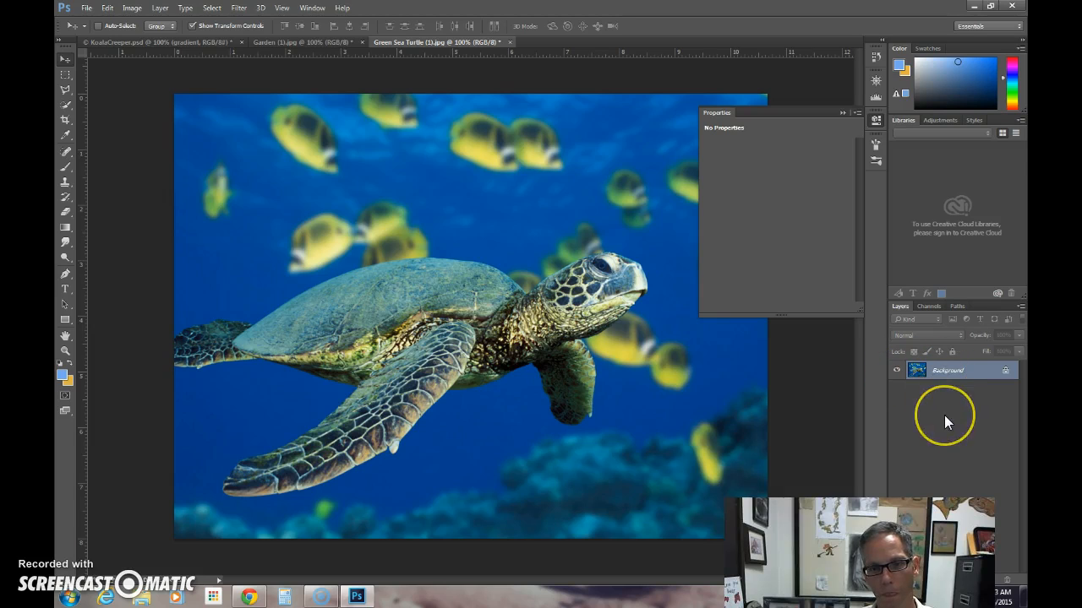
Duplicate the Background layer, hide the original, and toggle the copy's visibility off and back on
{"action": "left_click_drag", "start_coordinate": [947, 371], "coordinate": [994, 580]}
{"action": "left_click", "coordinate": [897, 388]}
{"action": "left_click", "coordinate": [897, 371]}
{"action": "left_click", "coordinate": [896, 371]}
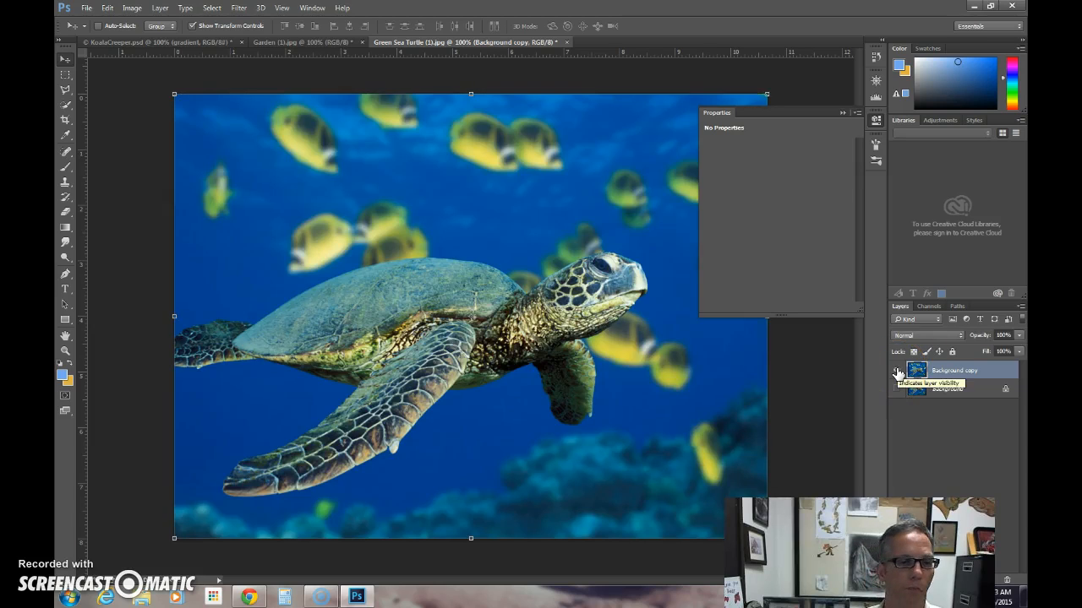
Duplicate the Background copy layer as Background copy 2 in the same document
{"action": "left_click", "coordinate": [946, 369]}
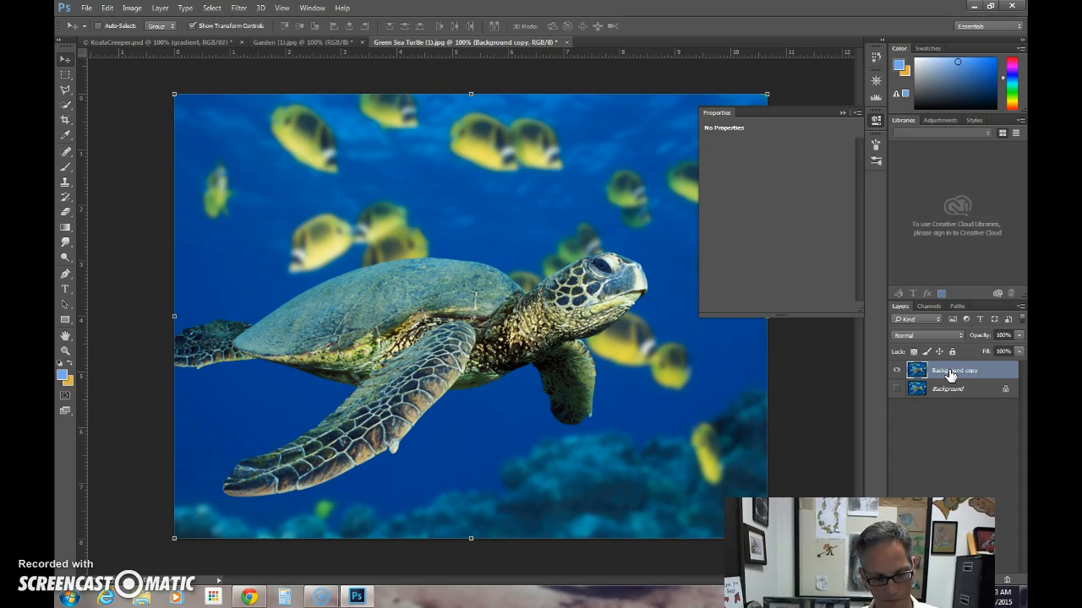
{"action": "right_click", "coordinate": [953, 373]}
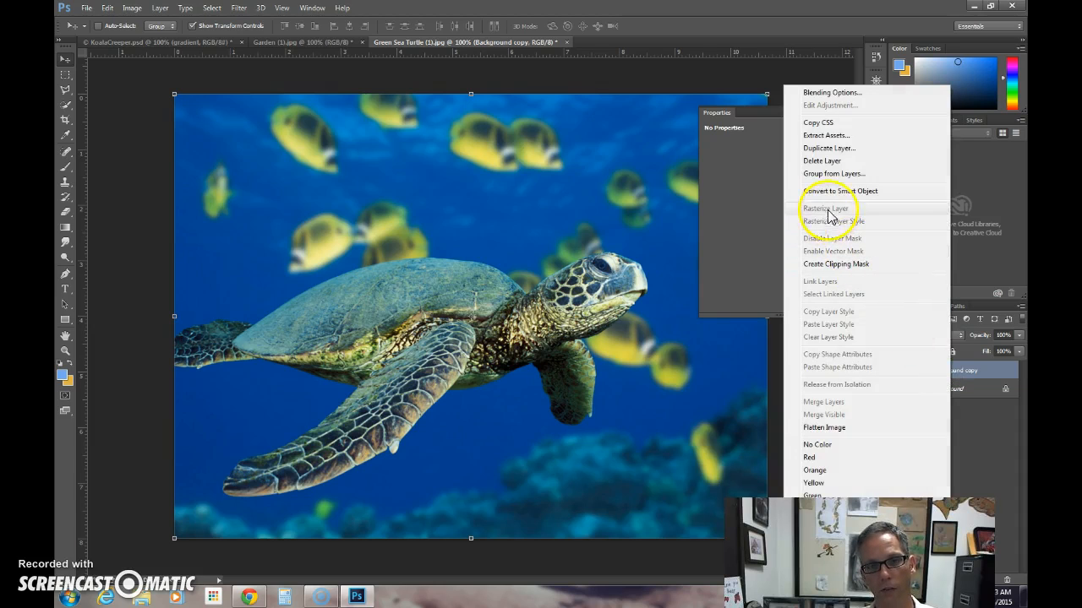
{"action": "left_click", "coordinate": [820, 148]}
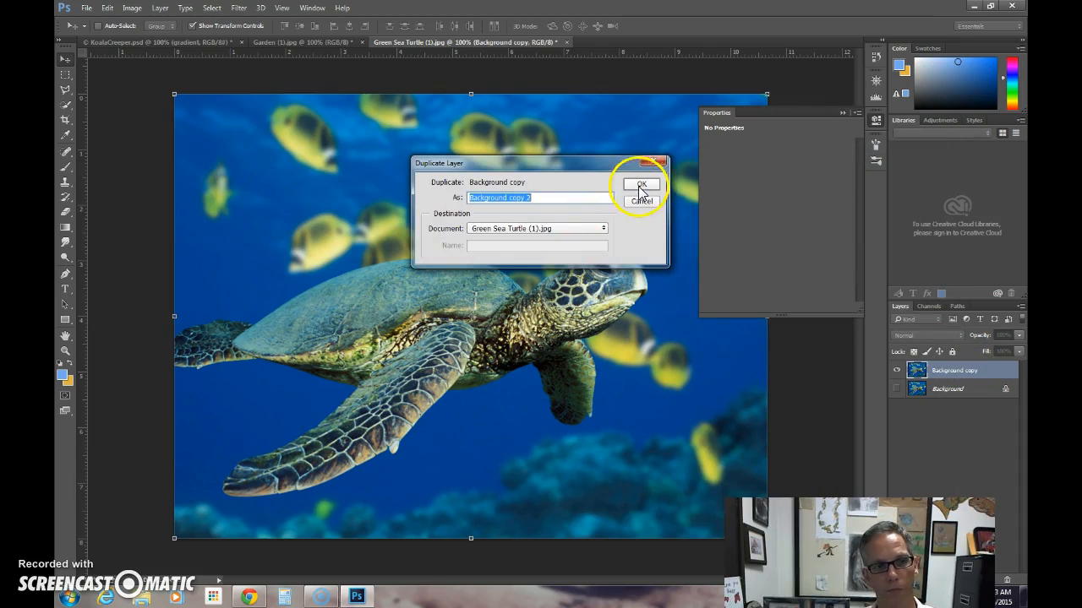
{"action": "left_click", "coordinate": [637, 183]}
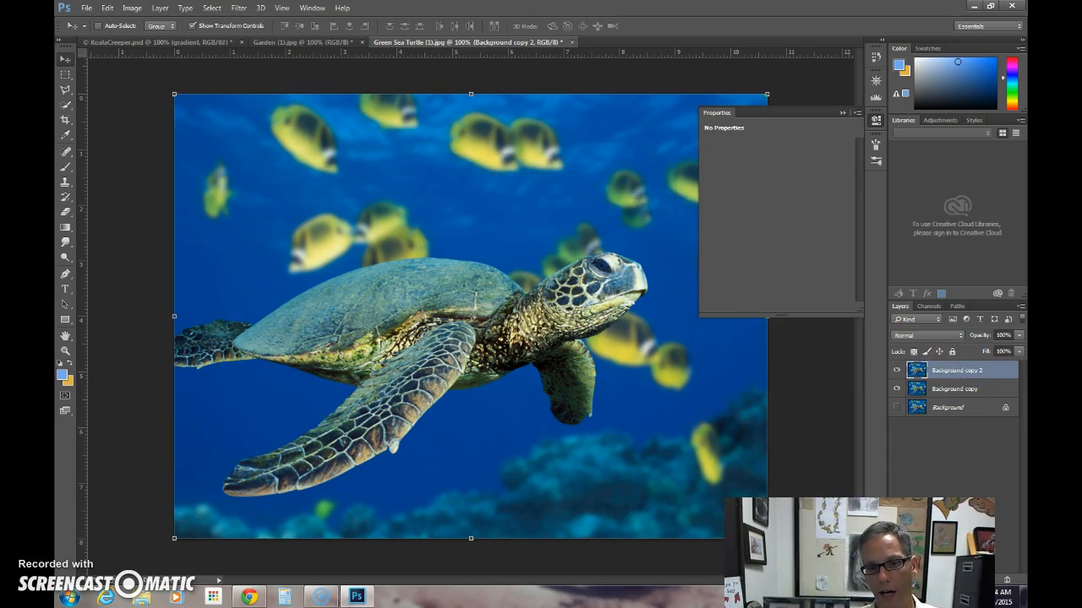
Add a Hue/Saturation adjustment layer above Background copy 2 and set its Hue to -180
{"action": "left_click", "coordinate": [966, 579]}
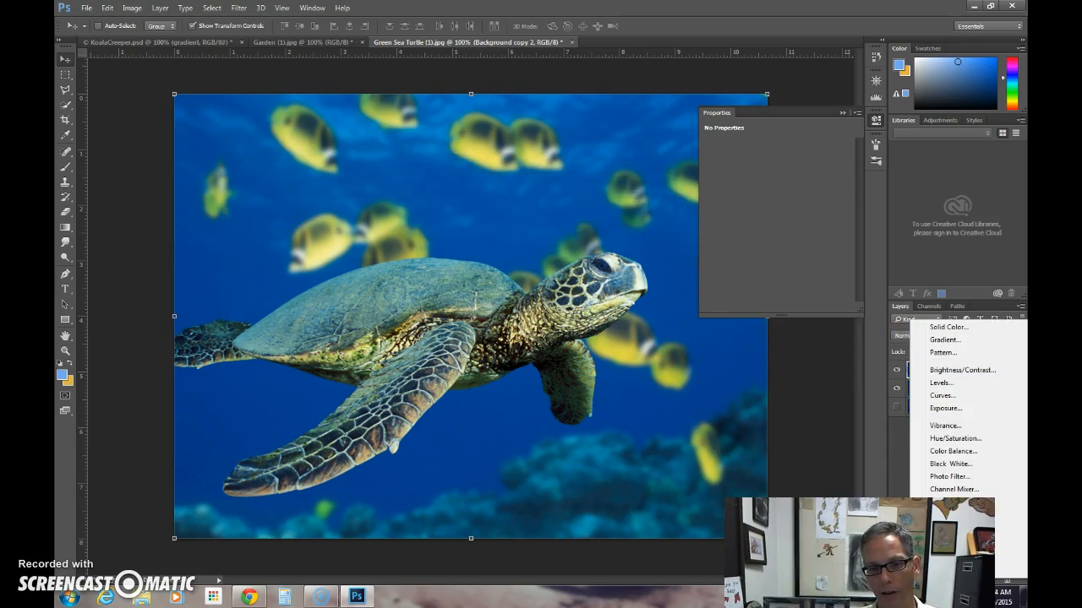
{"action": "left_click", "coordinate": [953, 440]}
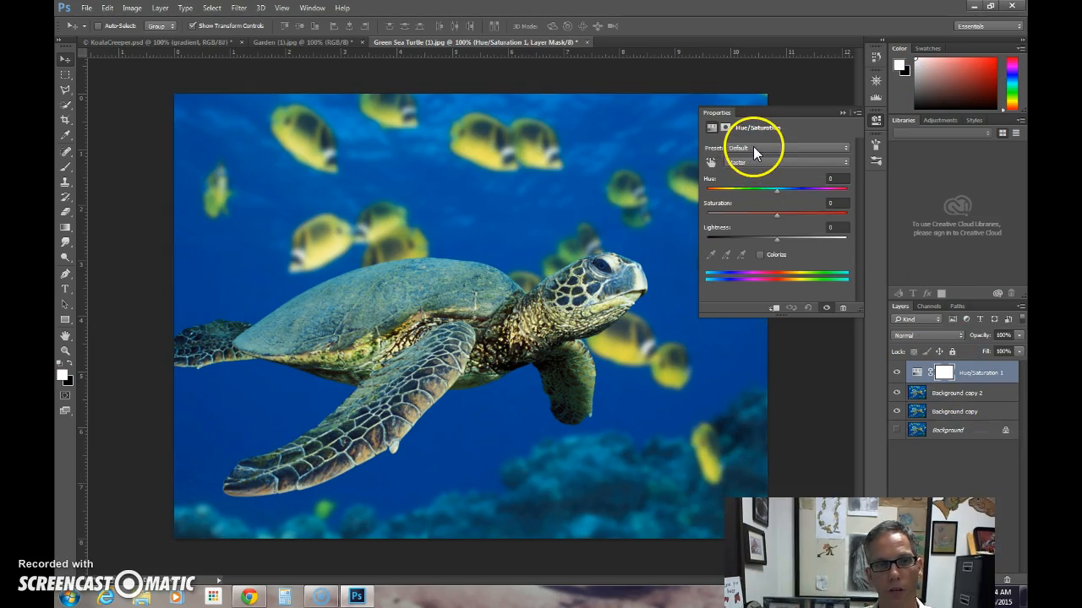
{"action": "left_click_drag", "start_coordinate": [775, 190], "coordinate": [699, 197]}
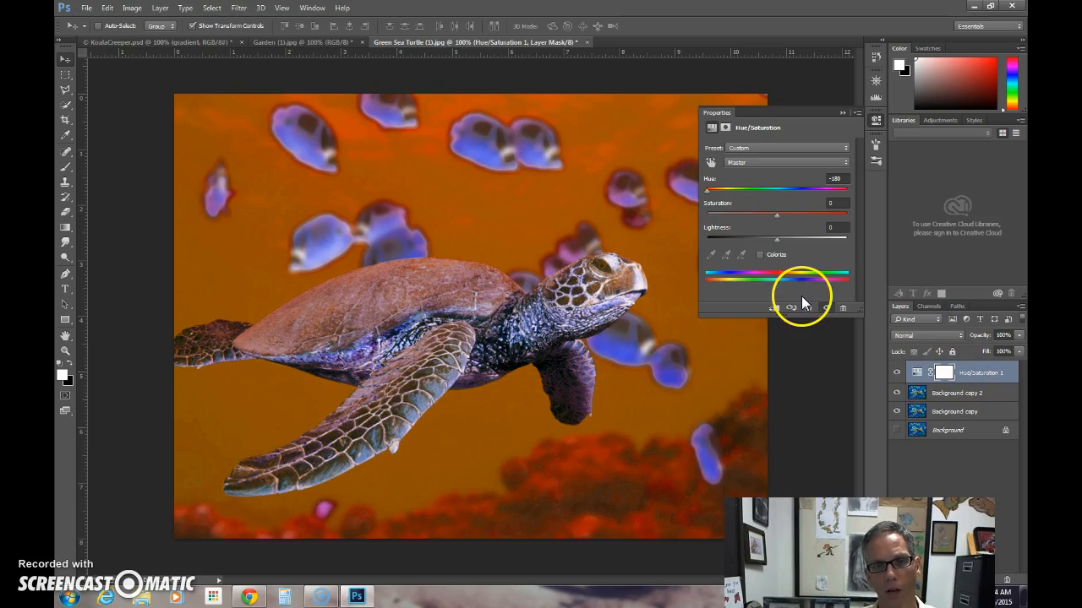
Toggle the visibility of Background copy 2 and Background copy to check how the adjustment affects each layer below it
{"action": "left_click", "coordinate": [987, 376]}
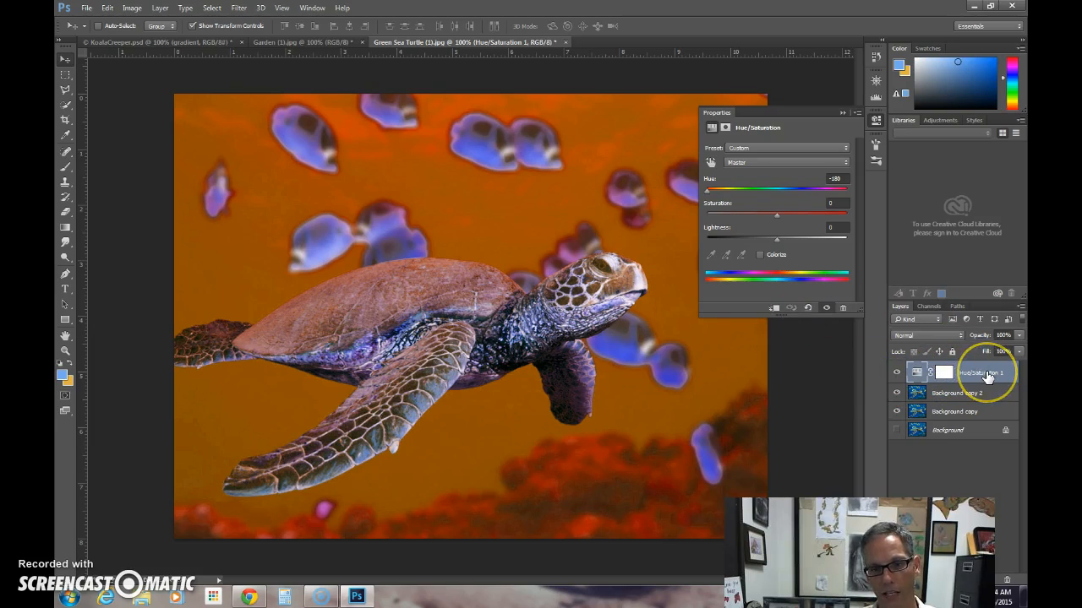
{"action": "left_click", "coordinate": [898, 395]}
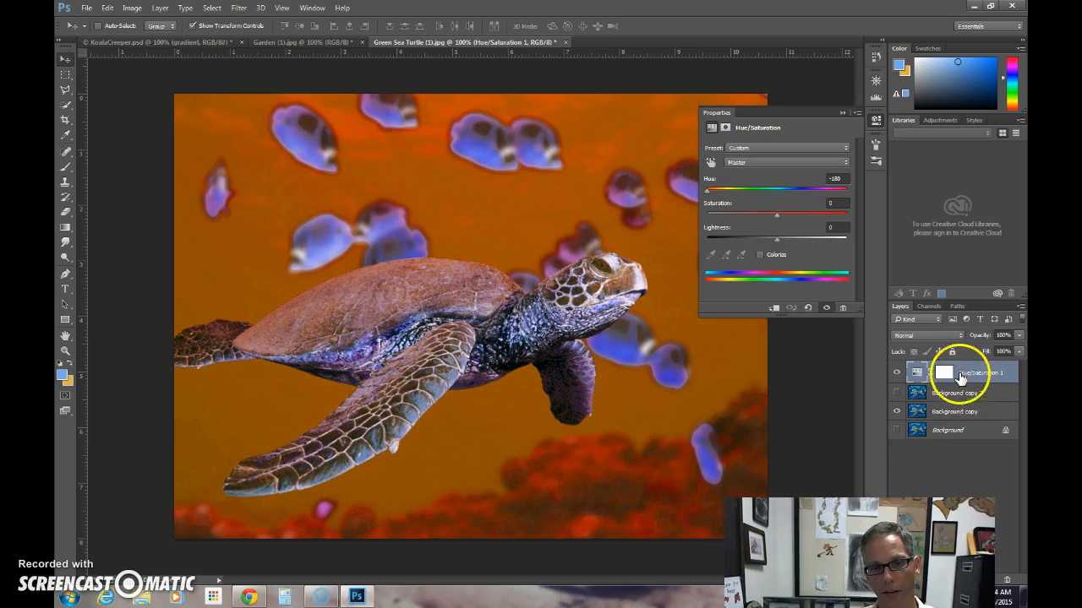
{"action": "left_click", "coordinate": [898, 412]}
{"action": "left_click", "coordinate": [897, 412]}
{"action": "left_click", "coordinate": [898, 394]}
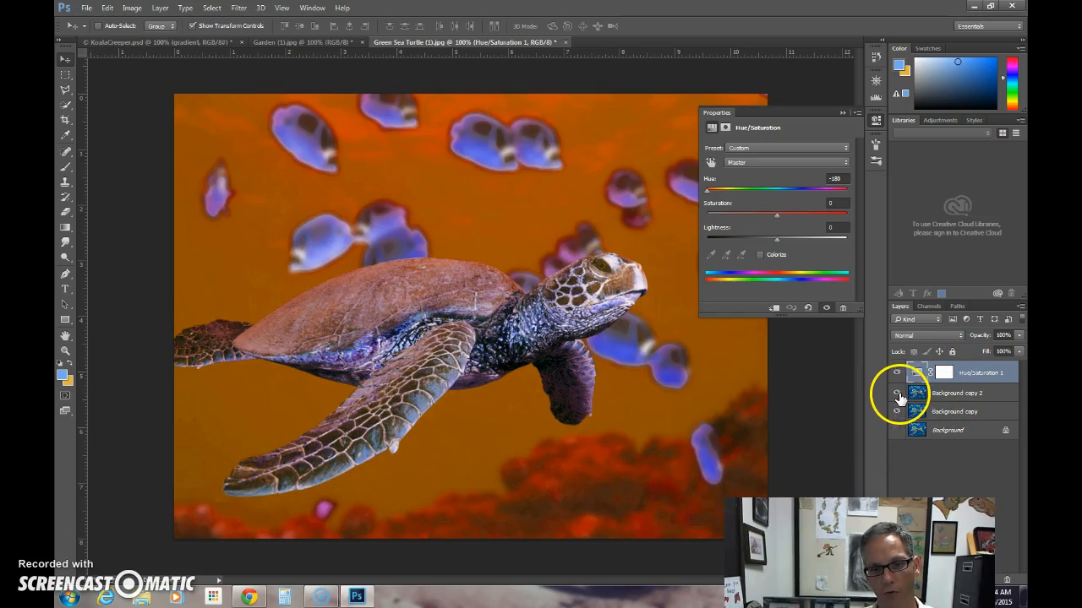
{"action": "left_click", "coordinate": [897, 413]}
{"action": "left_click", "coordinate": [897, 413]}
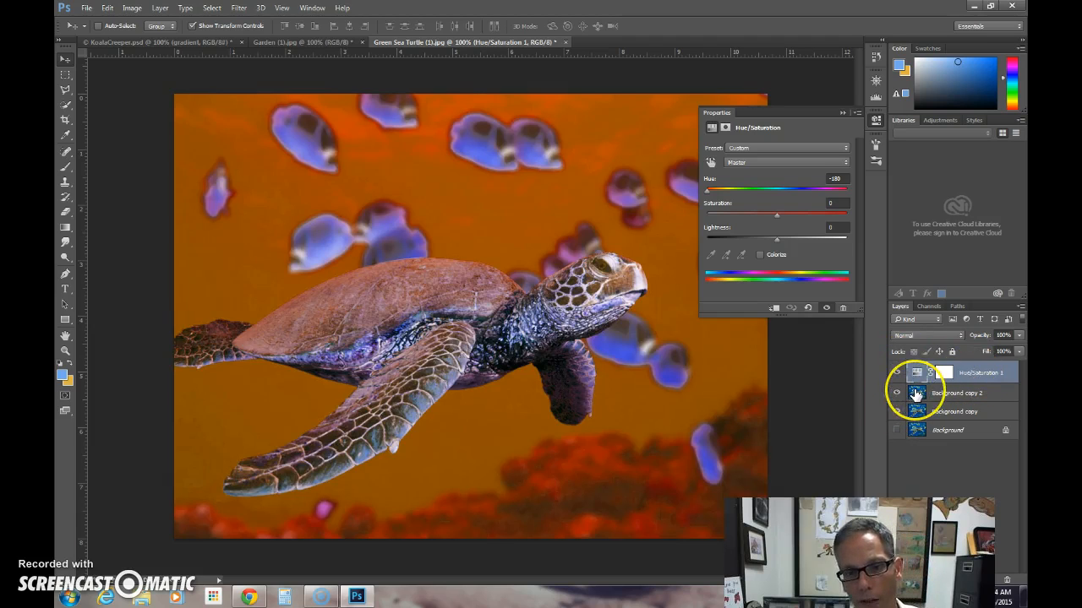
{"action": "left_click", "coordinate": [916, 394]}
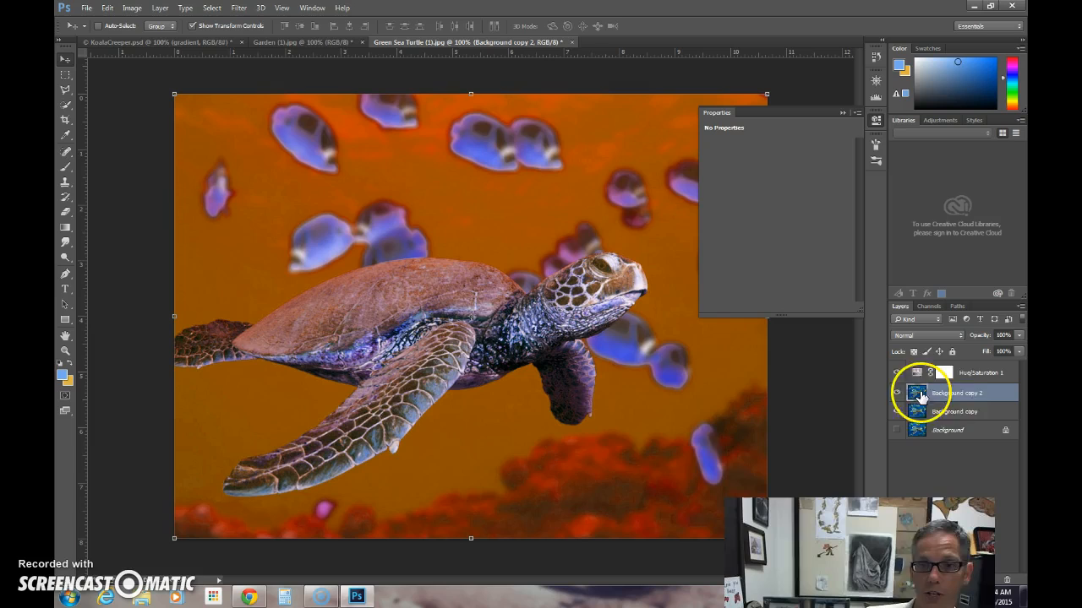
Clip the Hue/Saturation adjustment to Background copy 2, and toggle the visibility of both layers off and back on
{"action": "left_click", "coordinate": [974, 375]}
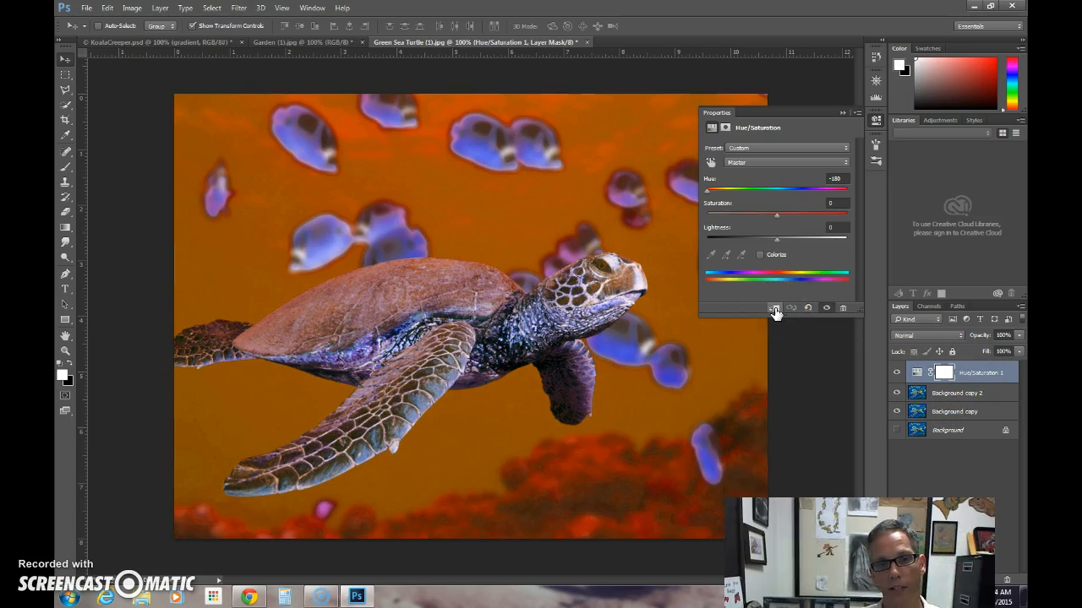
{"action": "left_click", "coordinate": [775, 309]}
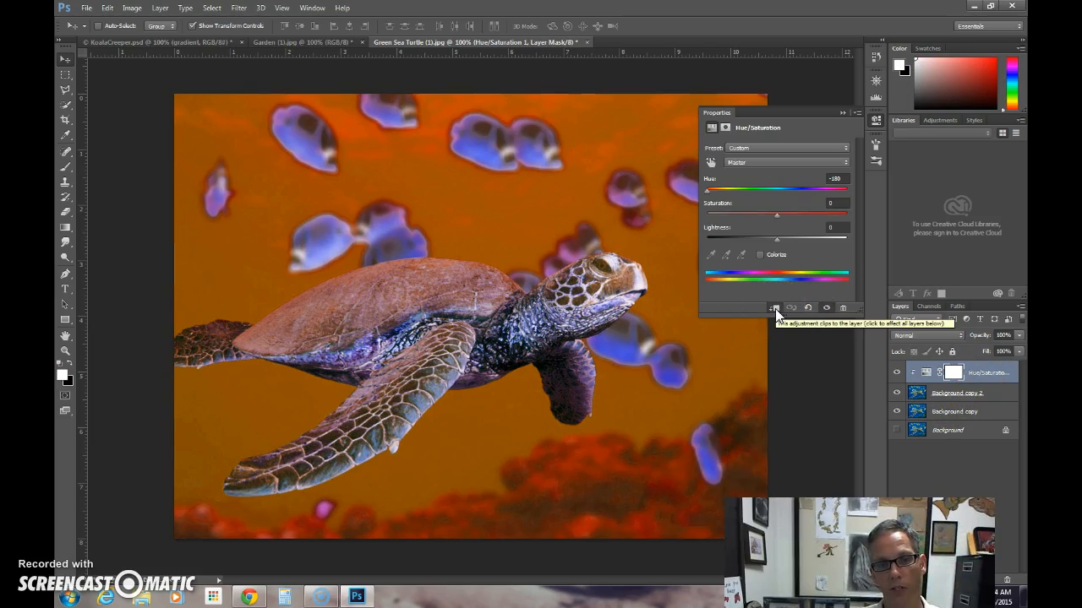
{"action": "left_click", "coordinate": [897, 374]}
{"action": "left_click", "coordinate": [896, 374]}
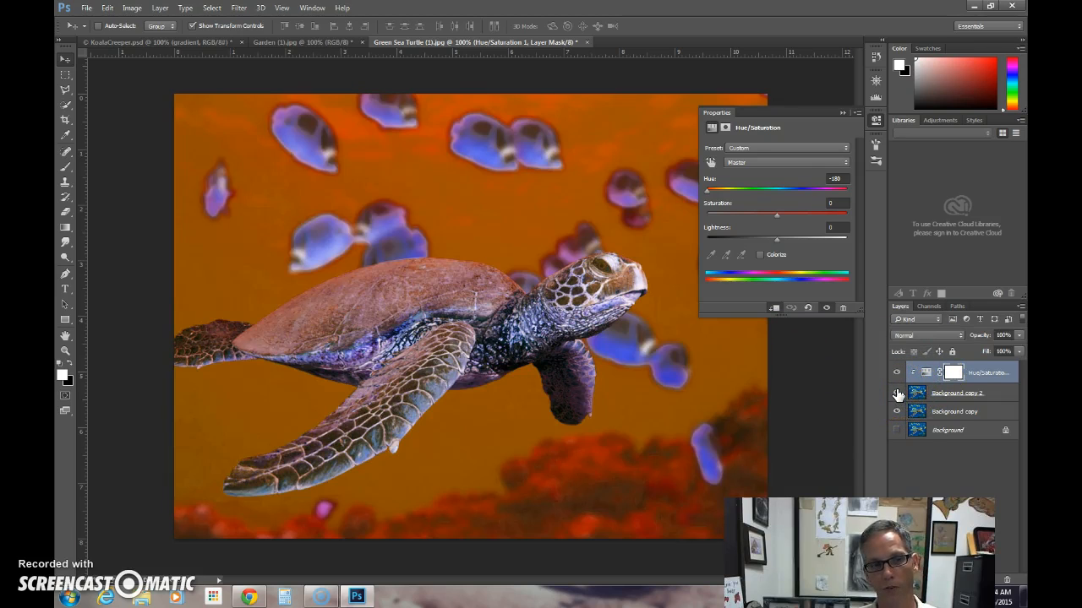
{"action": "left_click", "coordinate": [898, 394]}
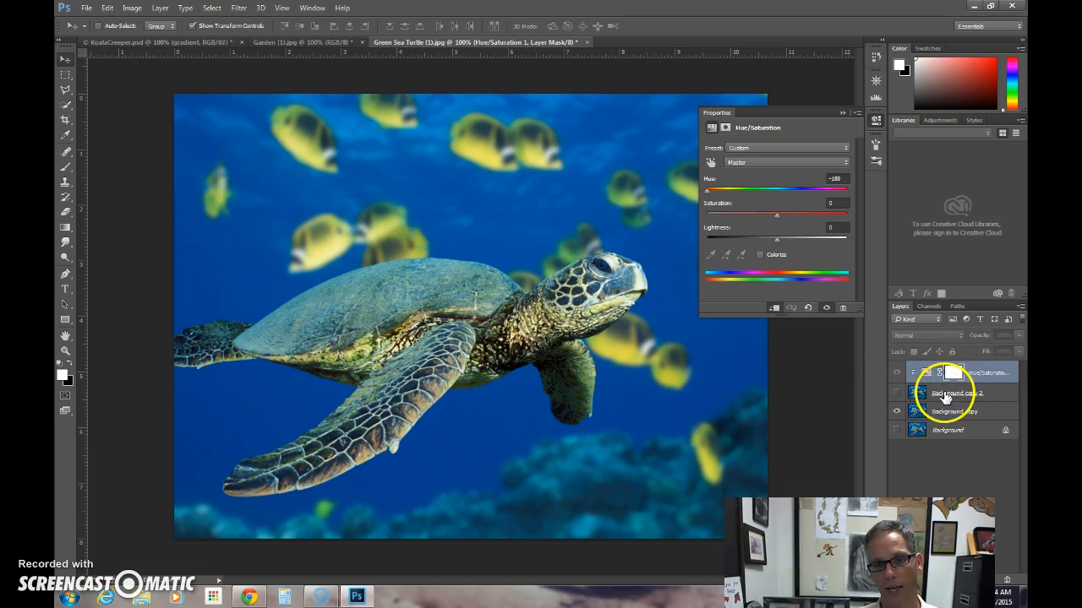
{"action": "left_click", "coordinate": [897, 394]}
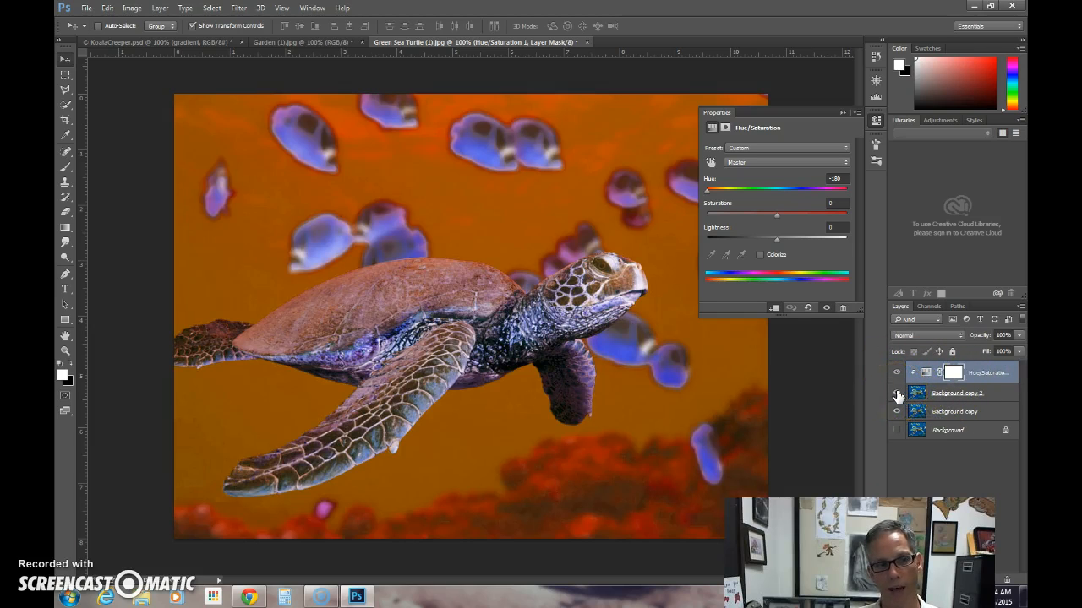
Try the Multiply blend mode on the Background copy 2 layer, followed by Lighten
{"action": "left_click", "coordinate": [968, 400]}
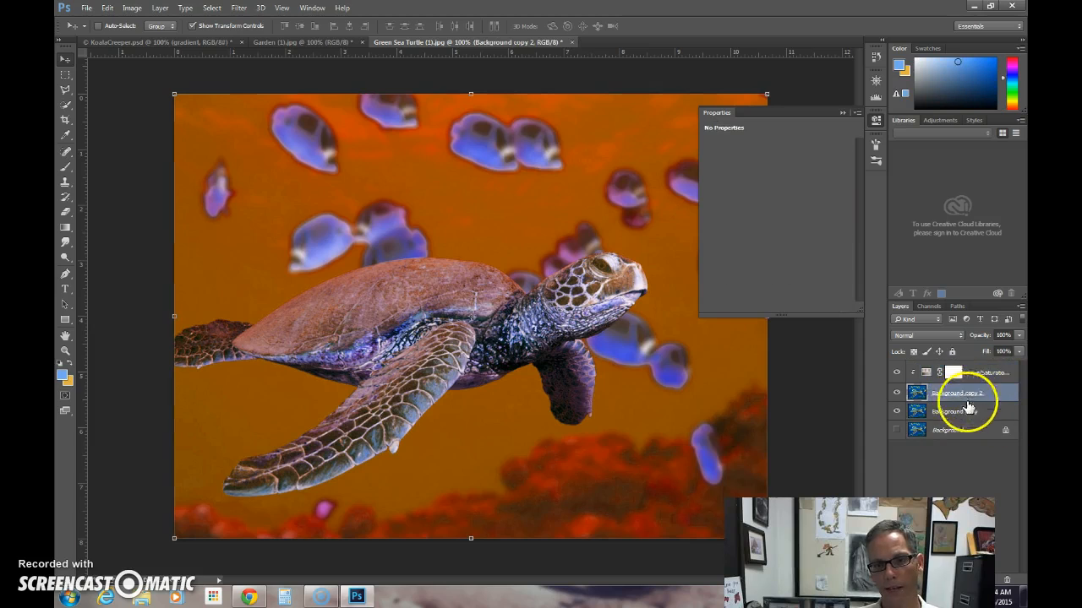
{"action": "left_click", "coordinate": [946, 338]}
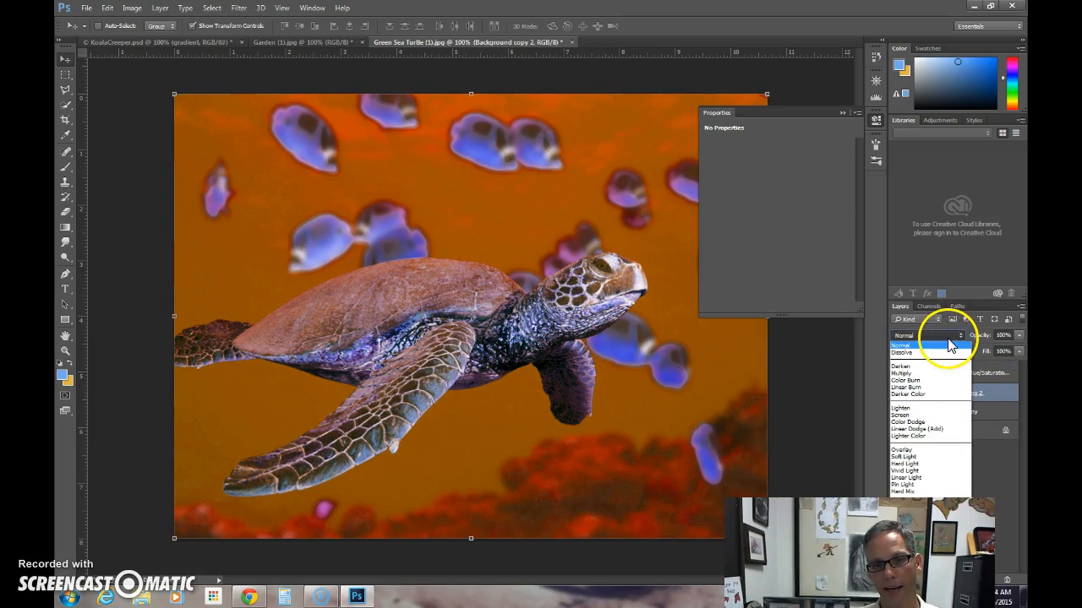
{"action": "left_click", "coordinate": [926, 373]}
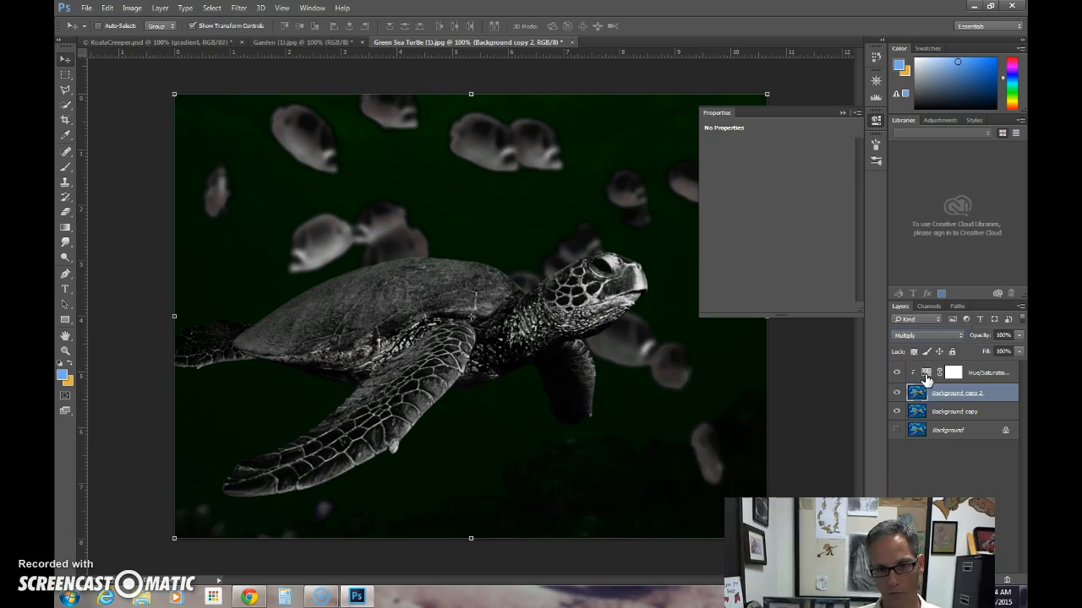
{"action": "left_click", "coordinate": [934, 336]}
{"action": "left_click", "coordinate": [918, 410]}
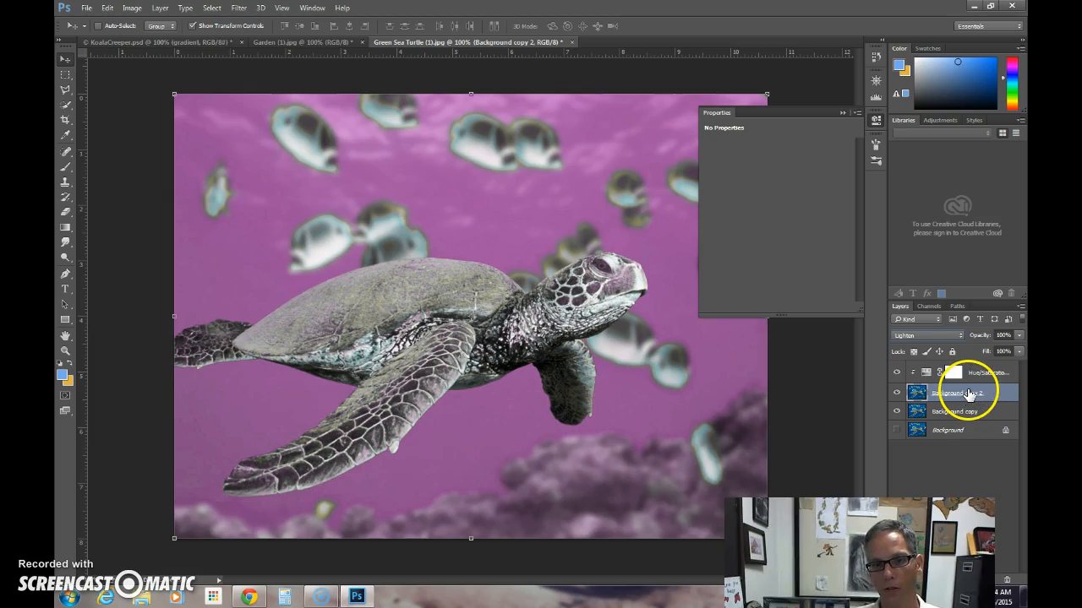
Adjust the Hue/Saturation layer to Hue +16, Saturation -46 and Lightness +9
{"action": "left_click", "coordinate": [988, 371]}
{"action": "left_click", "coordinate": [712, 191]}
{"action": "left_click_drag", "start_coordinate": [711, 193], "coordinate": [785, 239]}
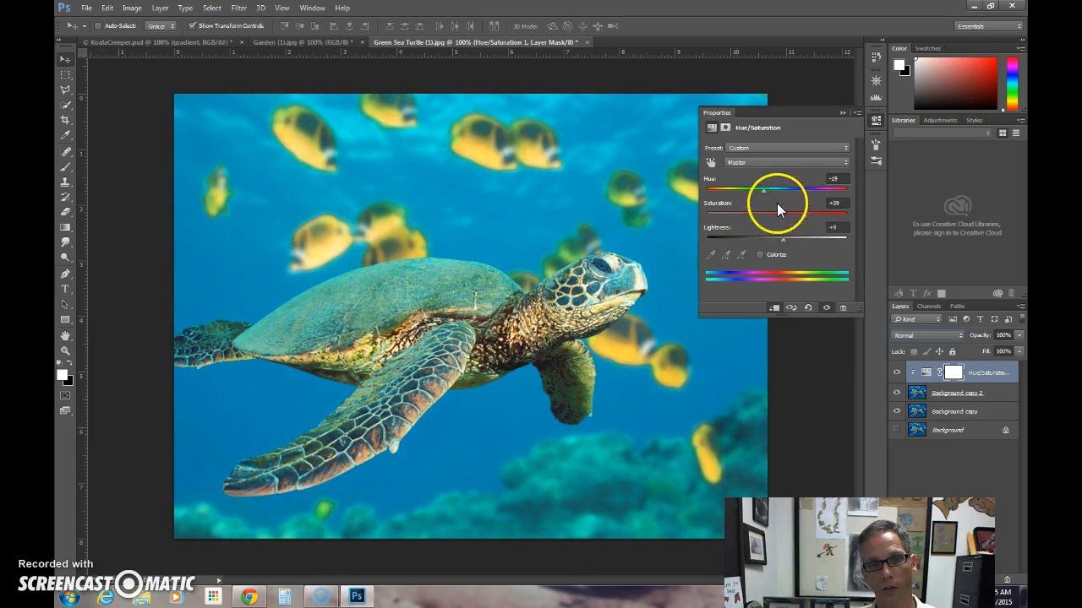
{"action": "left_click_drag", "start_coordinate": [765, 190], "coordinate": [745, 216]}
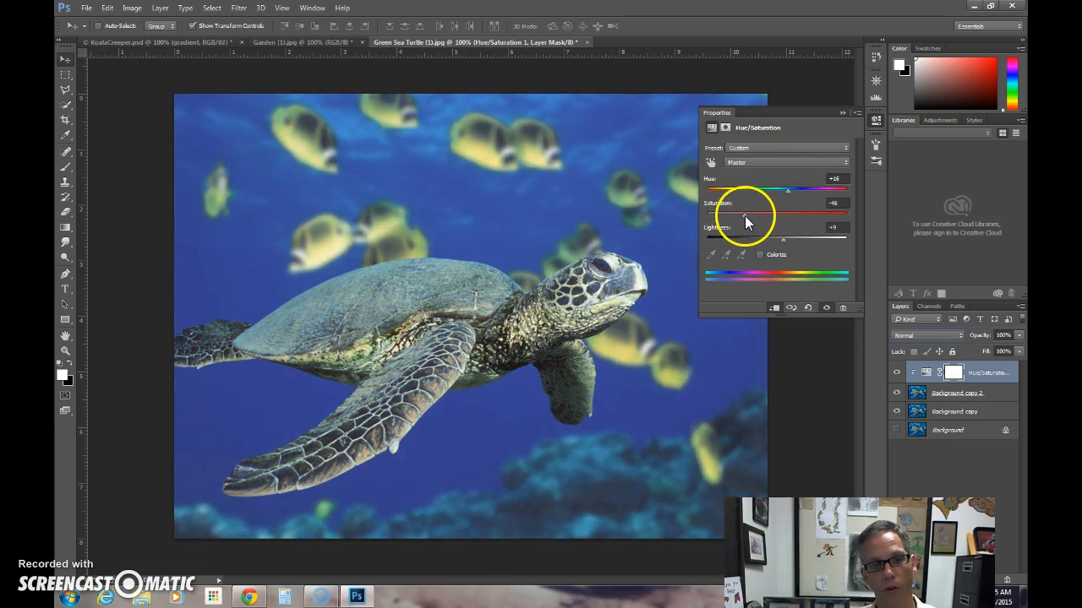
Switch the Background copy 2 layer's blend mode to Exclusion
{"action": "left_click", "coordinate": [947, 393]}
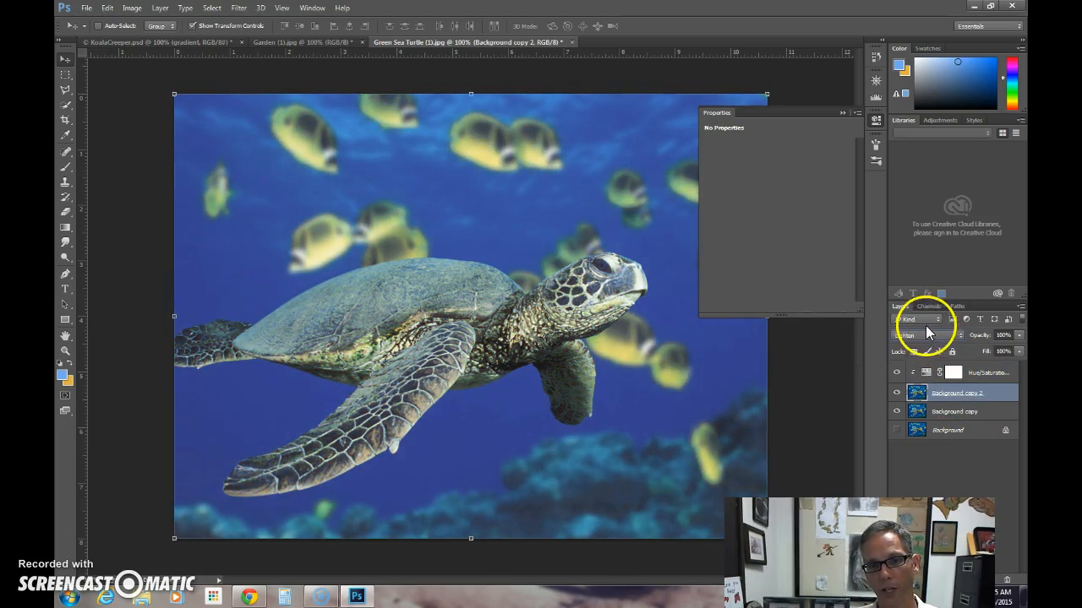
{"action": "left_click", "coordinate": [924, 335]}
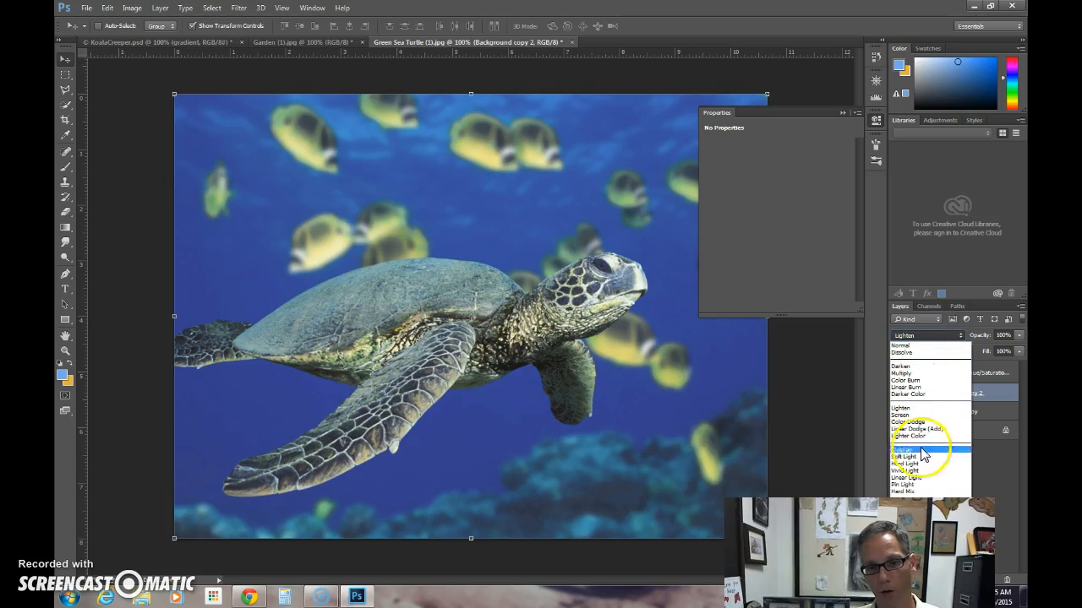
{"action": "left_click", "coordinate": [913, 510]}
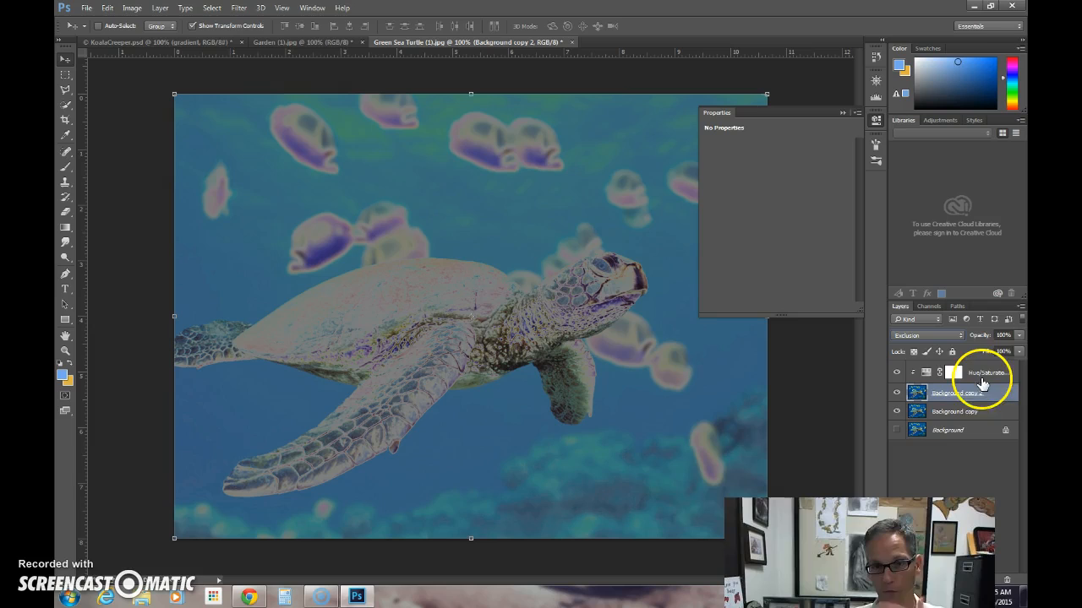
{"action": "left_click", "coordinate": [924, 336]}
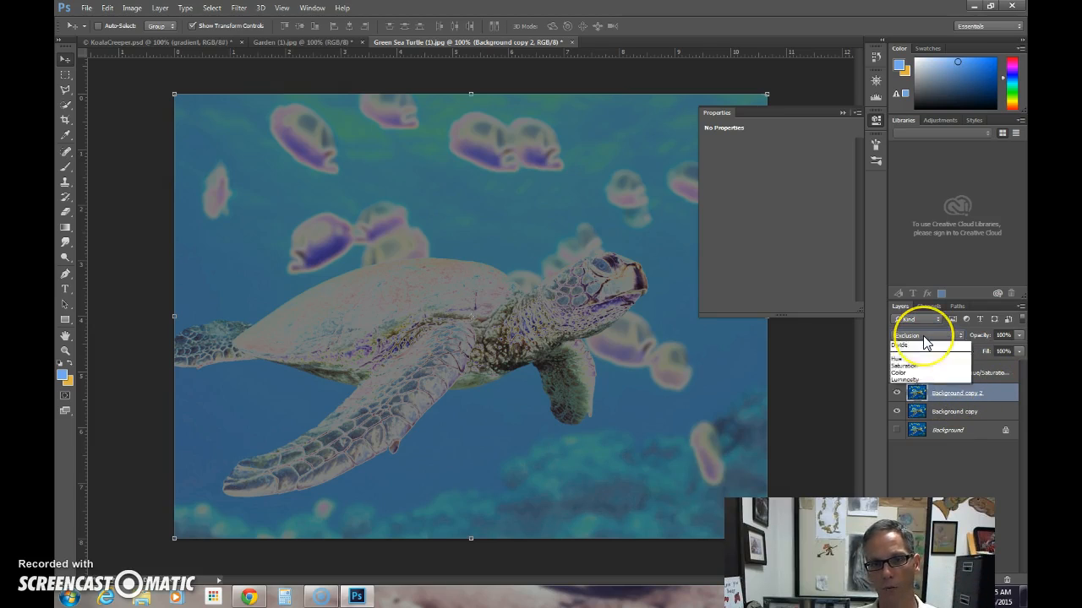
{"action": "left_click", "coordinate": [923, 337]}
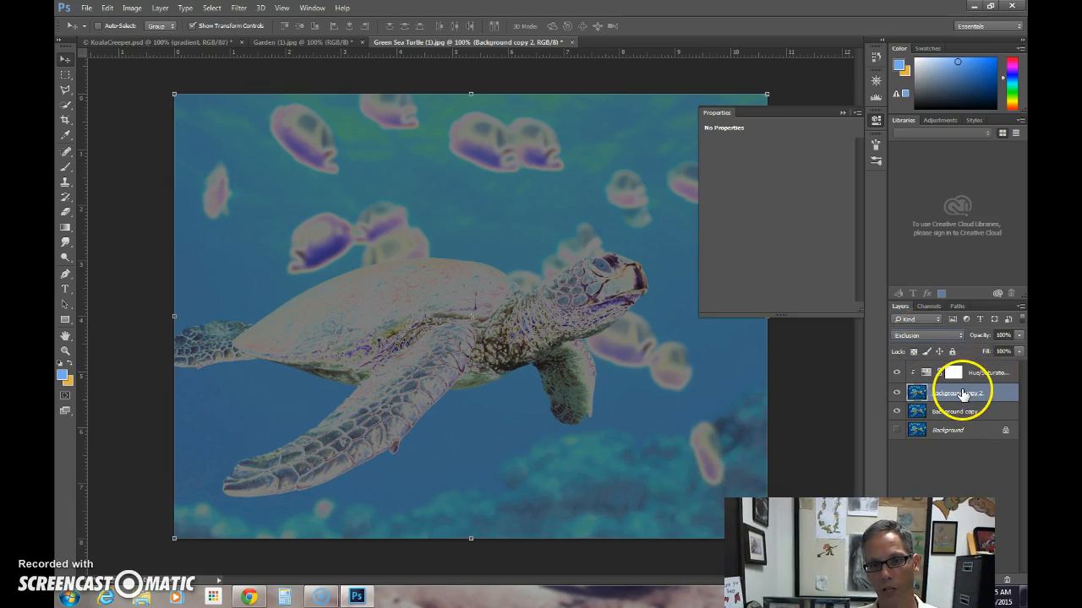
Set the clipped Hue/Saturation adjustment to Hue 0, Saturation +11 and Lightness +100
{"action": "left_click", "coordinate": [930, 372]}
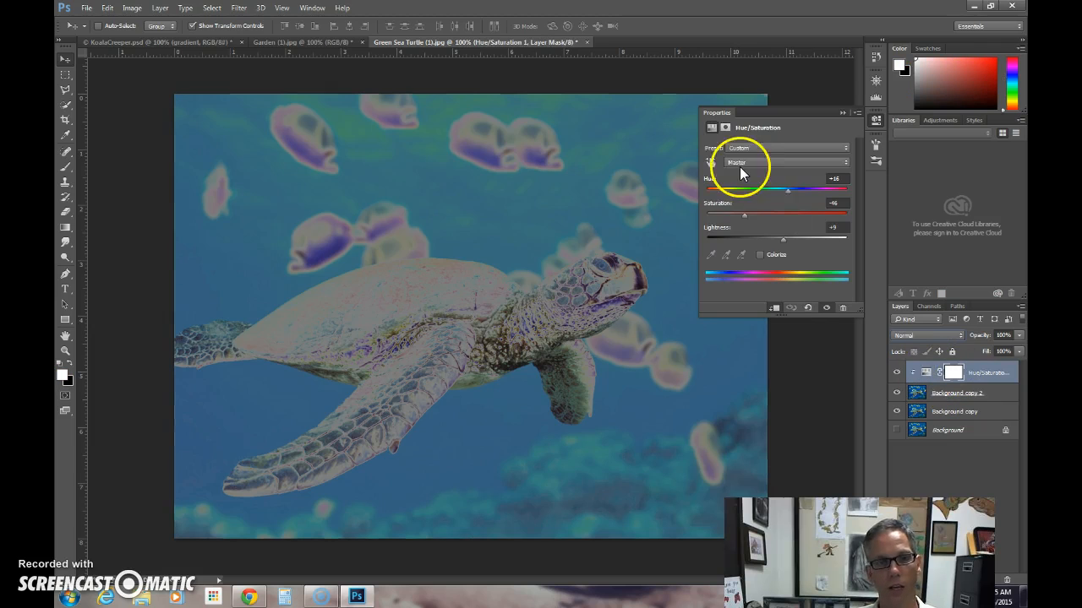
{"action": "left_click_drag", "start_coordinate": [787, 191], "coordinate": [858, 248]}
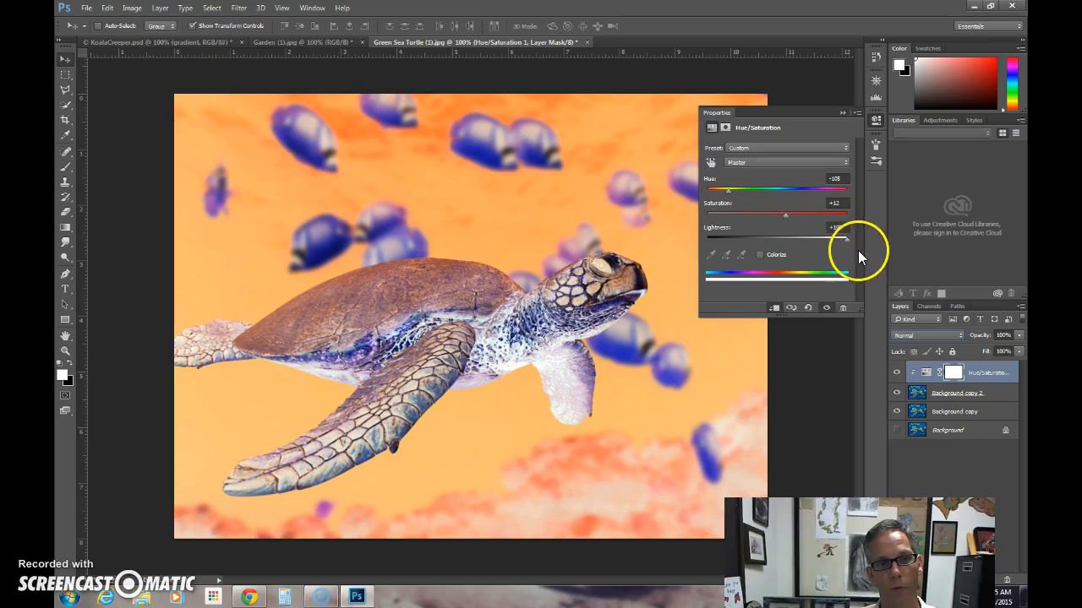
{"action": "left_click_drag", "start_coordinate": [785, 214], "coordinate": [715, 199]}
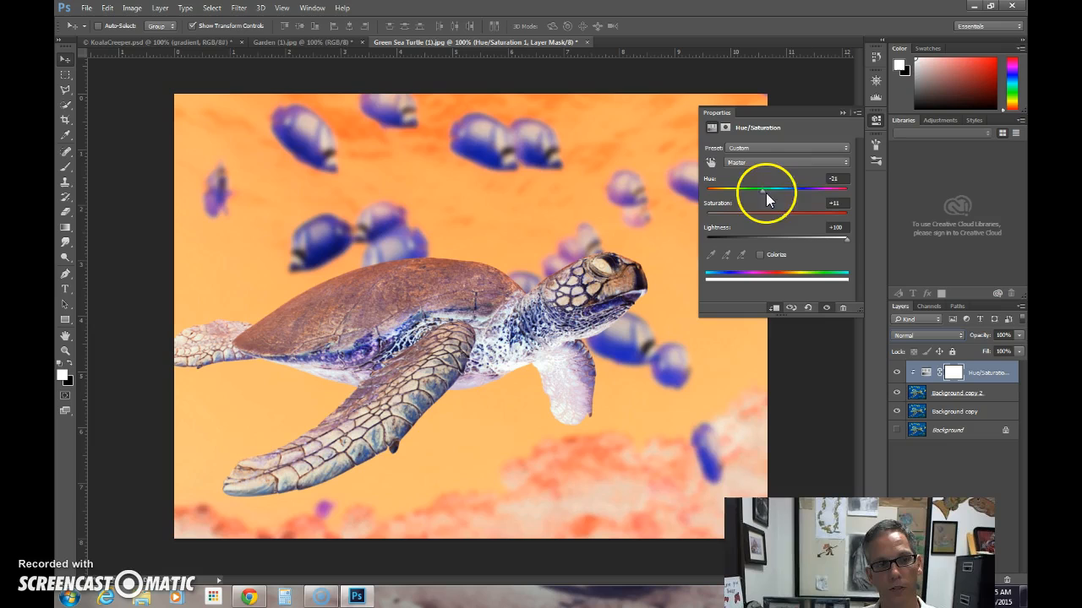
{"action": "left_click_drag", "start_coordinate": [780, 194], "coordinate": [777, 195]}
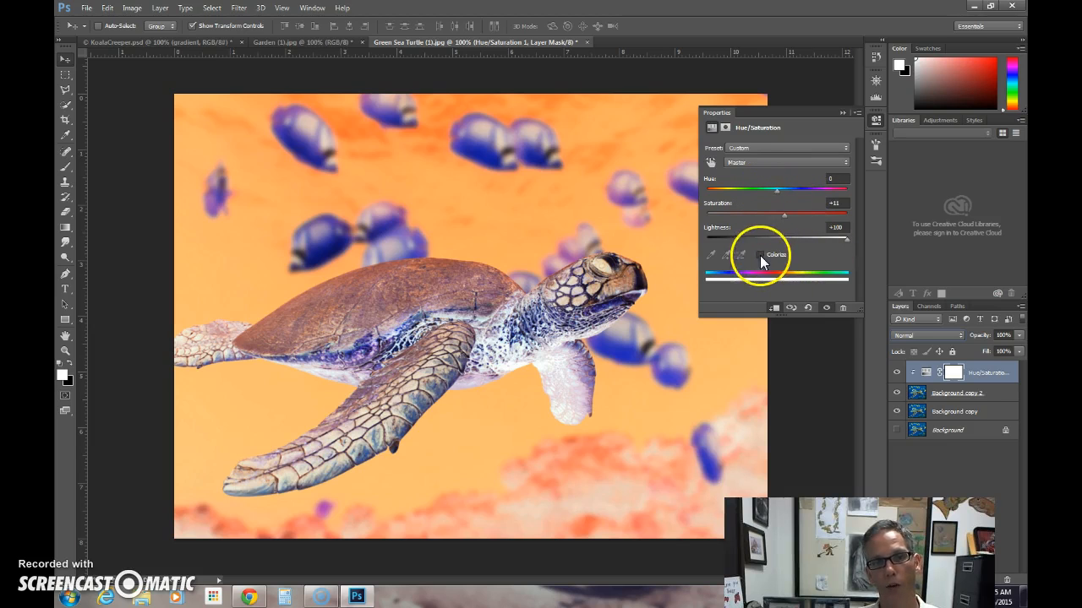
Enable Colorize on the Hue/Saturation adjustment, with Hue 132 and Lightness -6
{"action": "left_click", "coordinate": [759, 254]}
{"action": "mouse_move", "coordinate": [778, 241]}
{"action": "left_mouse_down"}
{"action": "mouse_move", "coordinate": [716, 240]}
{"action": "mouse_move", "coordinate": [851, 241]}
{"action": "mouse_move", "coordinate": [772, 245]}
{"action": "left_mouse_up"}
{"action": "left_click_drag", "start_coordinate": [773, 193], "coordinate": [718, 192]}
Return the Background copy 2 layer's blend mode to Normal and reopen the Hue/Saturation adjustment's settings
{"action": "left_click", "coordinate": [950, 393]}
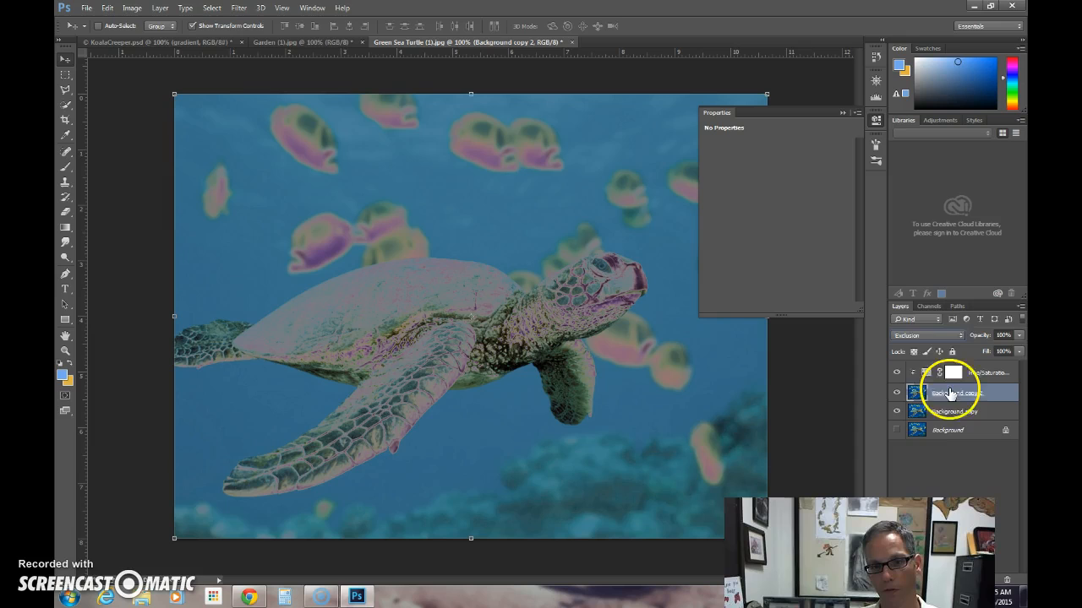
{"action": "left_click", "coordinate": [929, 335]}
{"action": "left_click", "coordinate": [921, 331]}
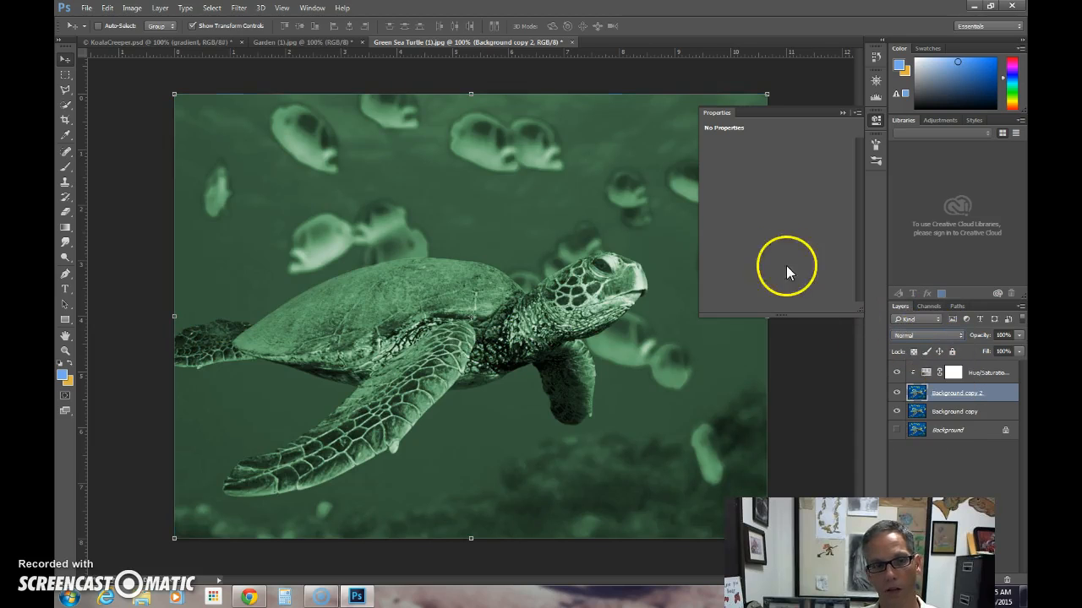
{"action": "left_click", "coordinate": [925, 372]}
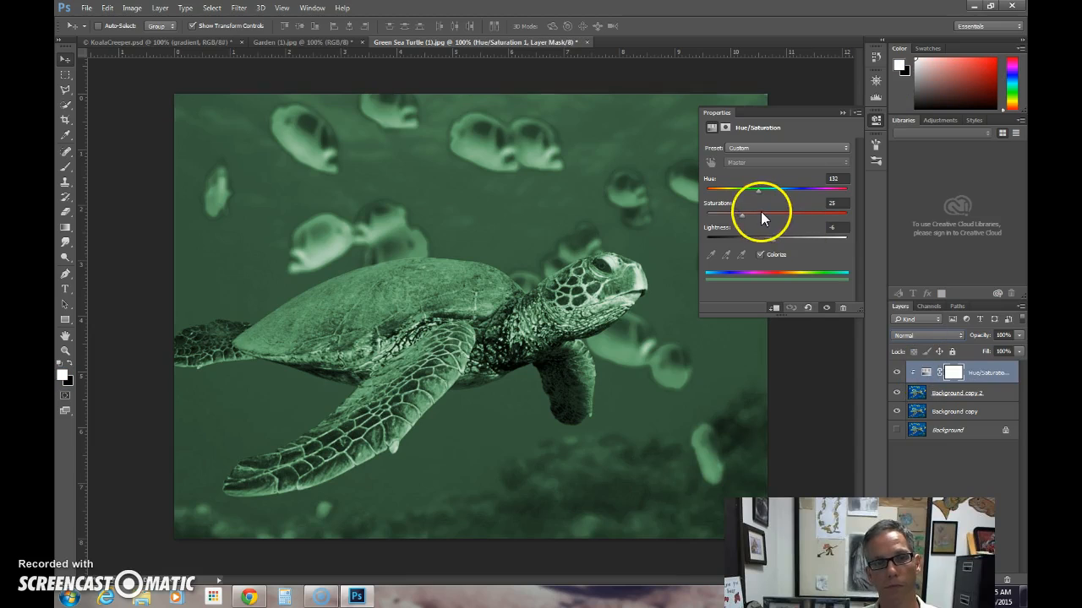
Set the colorized Hue/Saturation adjustment to Hue 286 and Saturation 42 for a purple tint
{"action": "left_click_drag", "start_coordinate": [760, 191], "coordinate": [818, 193]}
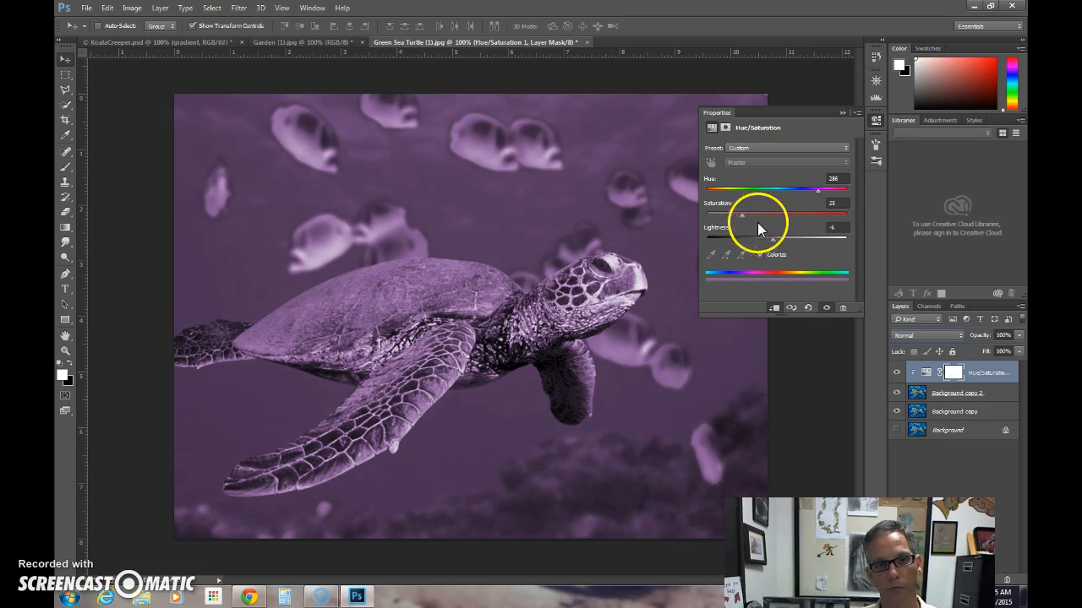
{"action": "mouse_move", "coordinate": [740, 215]}
{"action": "left_mouse_down"}
{"action": "mouse_move", "coordinate": [697, 218]}
{"action": "mouse_move", "coordinate": [811, 218]}
{"action": "mouse_move", "coordinate": [753, 218]}
{"action": "left_mouse_up"}
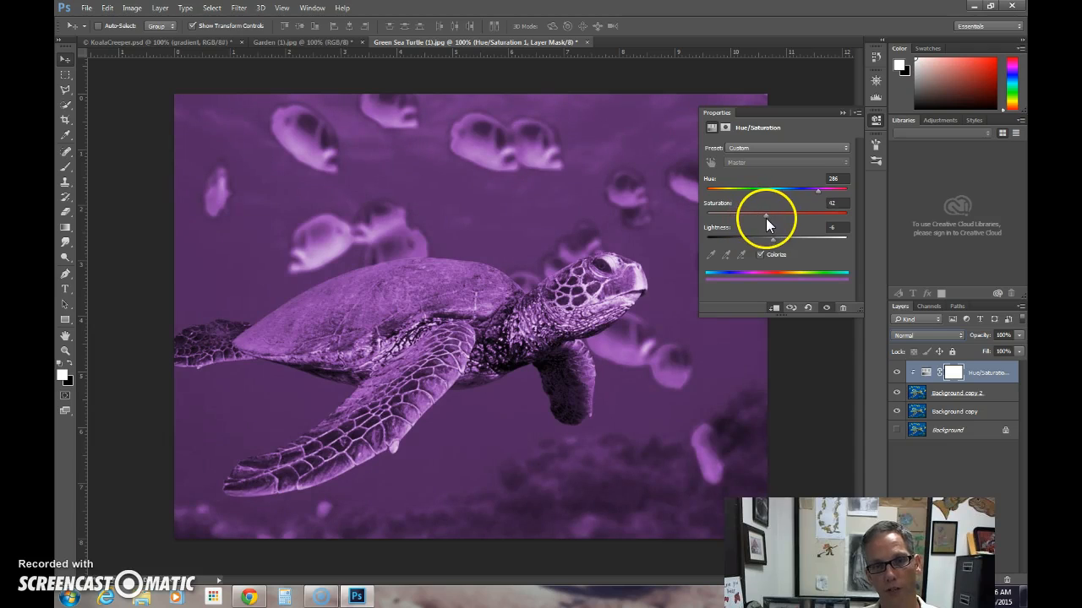
Change the Background copy 2 layer's blend mode to Overlay
{"action": "left_click", "coordinate": [961, 393]}
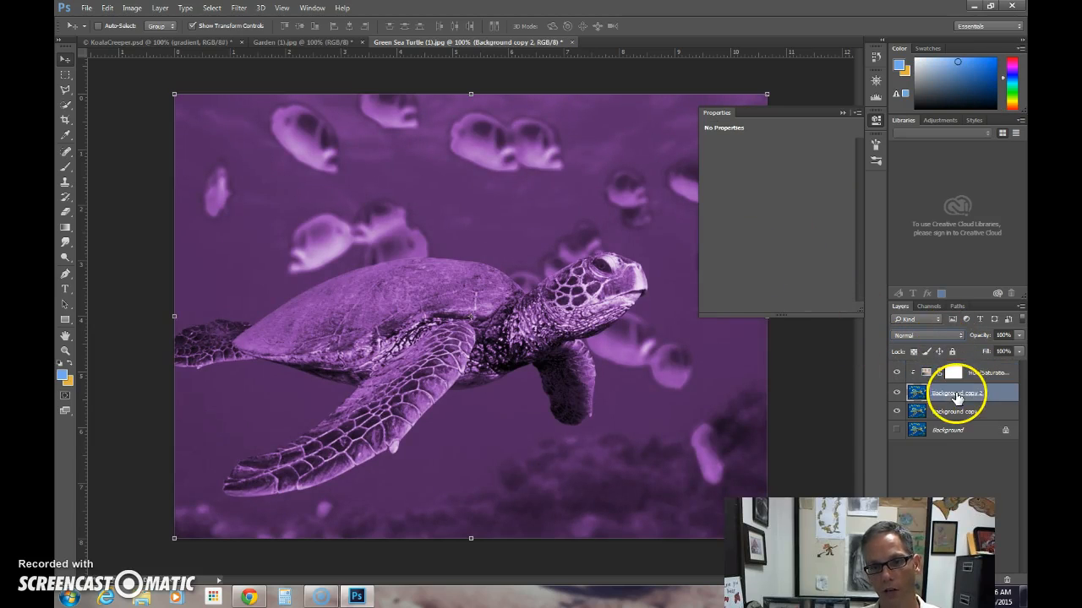
{"action": "left_click", "coordinate": [928, 335]}
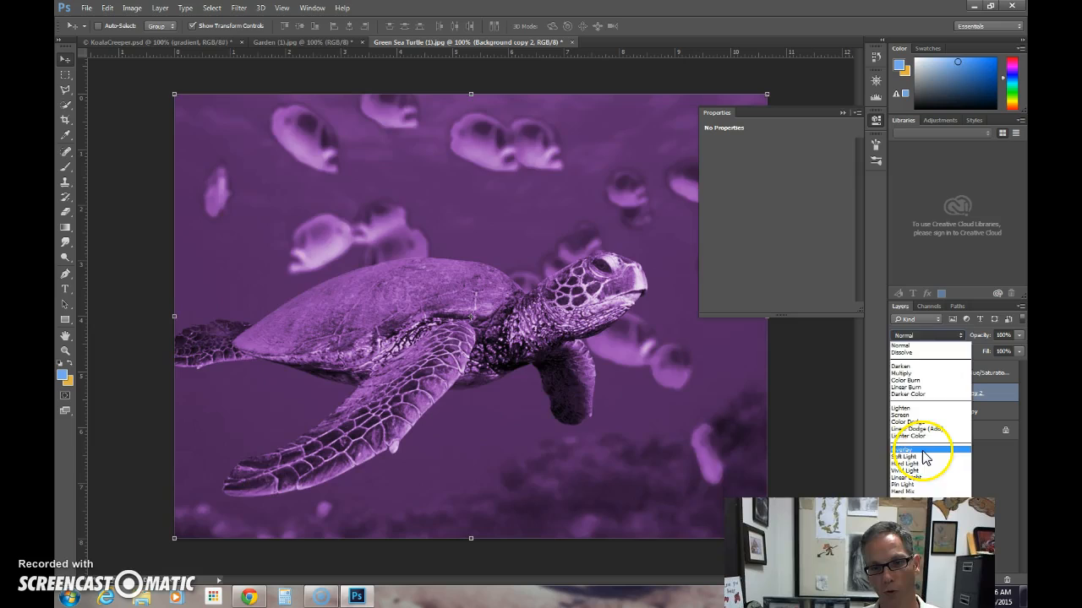
{"action": "left_click", "coordinate": [923, 448]}
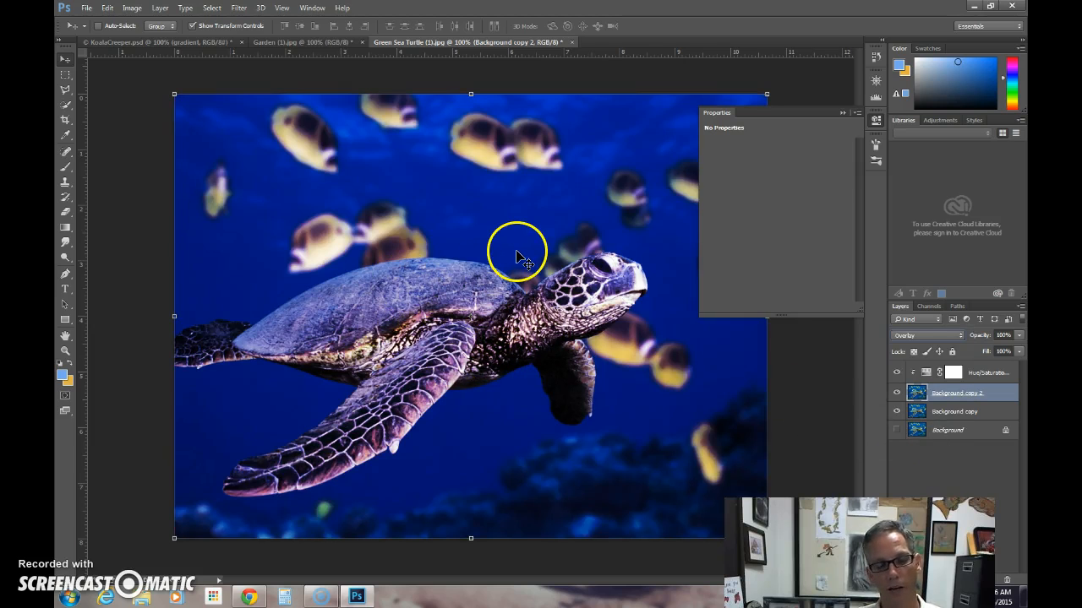
Toggle the Background copy 2 layer's visibility off and on repeatedly to compare before and after, leaving it visible
{"action": "left_click", "coordinate": [897, 394]}
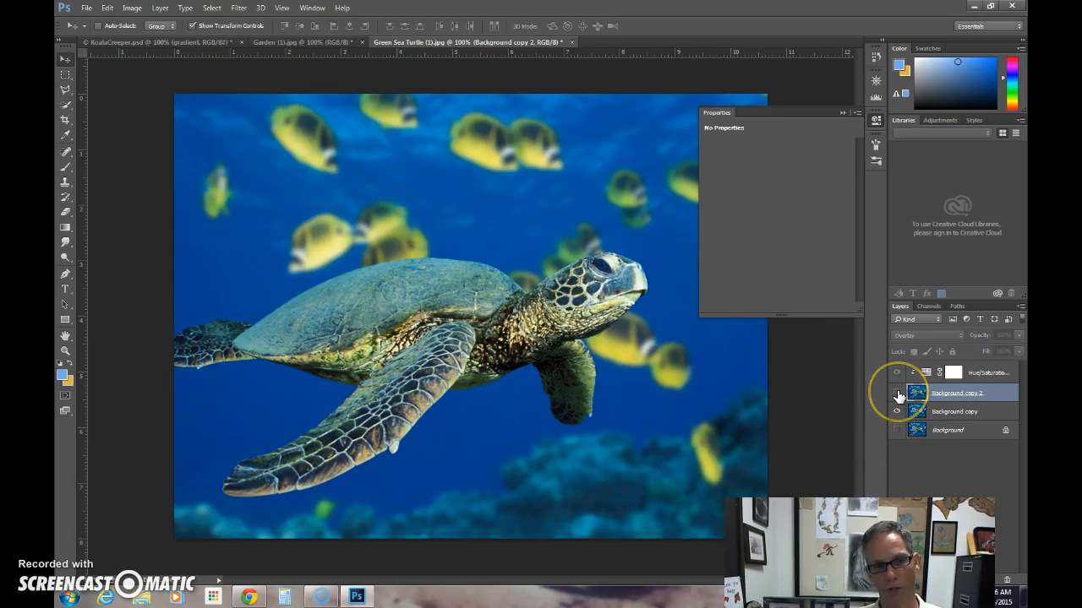
{"action": "left_click", "coordinate": [898, 394]}
{"action": "left_click", "coordinate": [897, 393]}
{"action": "left_click", "coordinate": [898, 393]}
{"action": "left_click", "coordinate": [898, 394]}
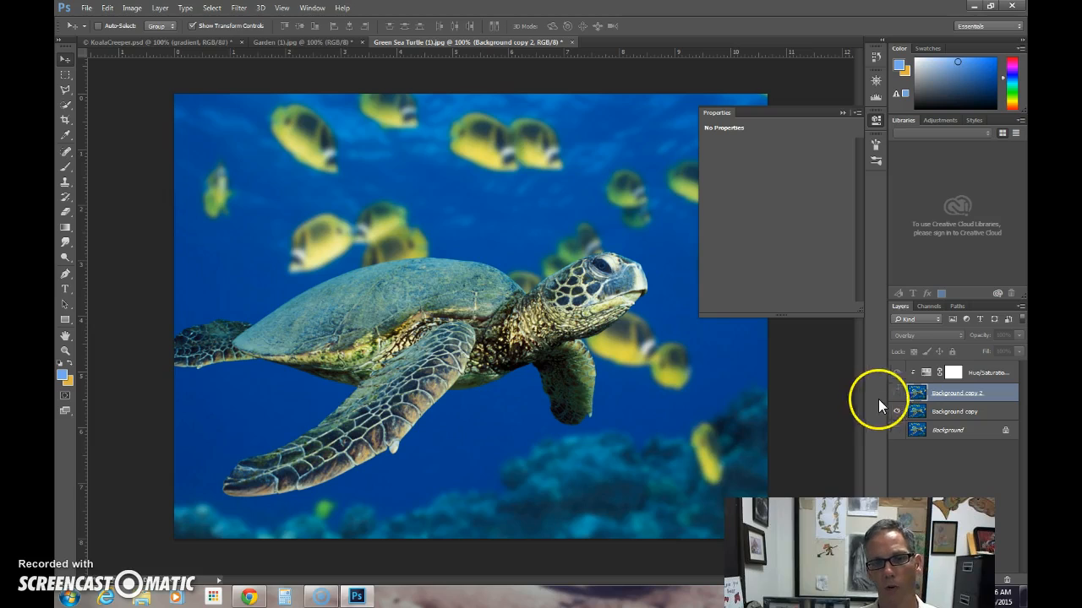
{"action": "left_click", "coordinate": [897, 393]}
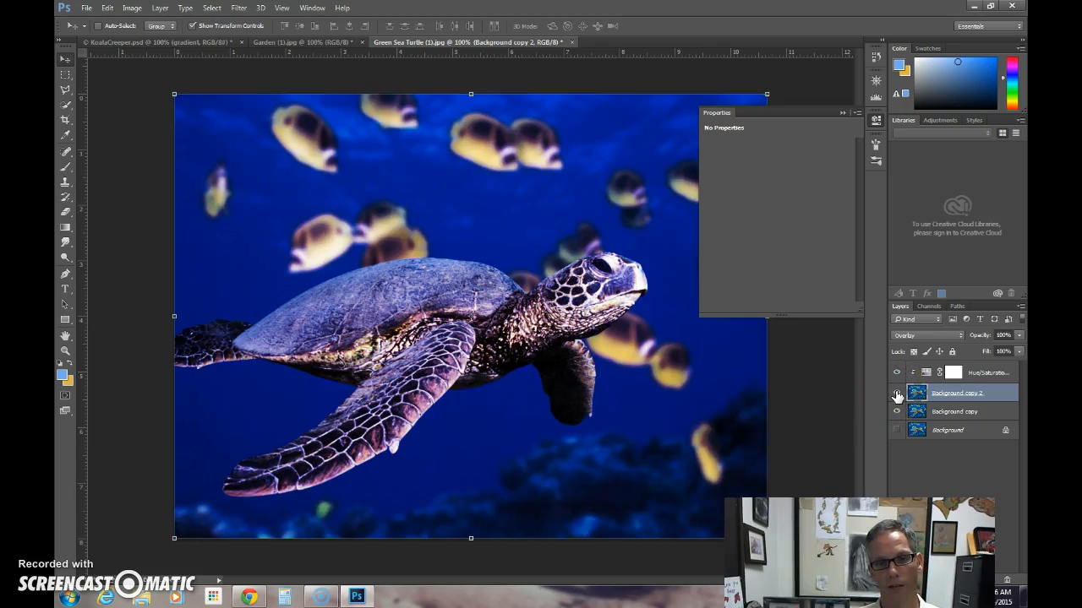